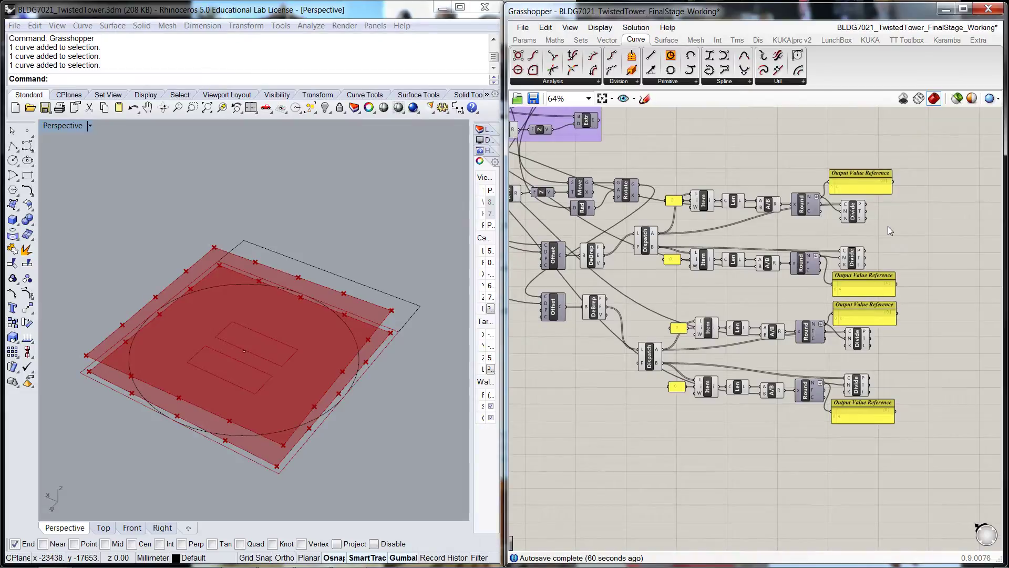
- Examine the four branches that end in Divide components, including their Round components and output panels
{"action": "scroll", "coordinate": [887, 226], "scroll_direction": "up", "scroll_amount": 2}
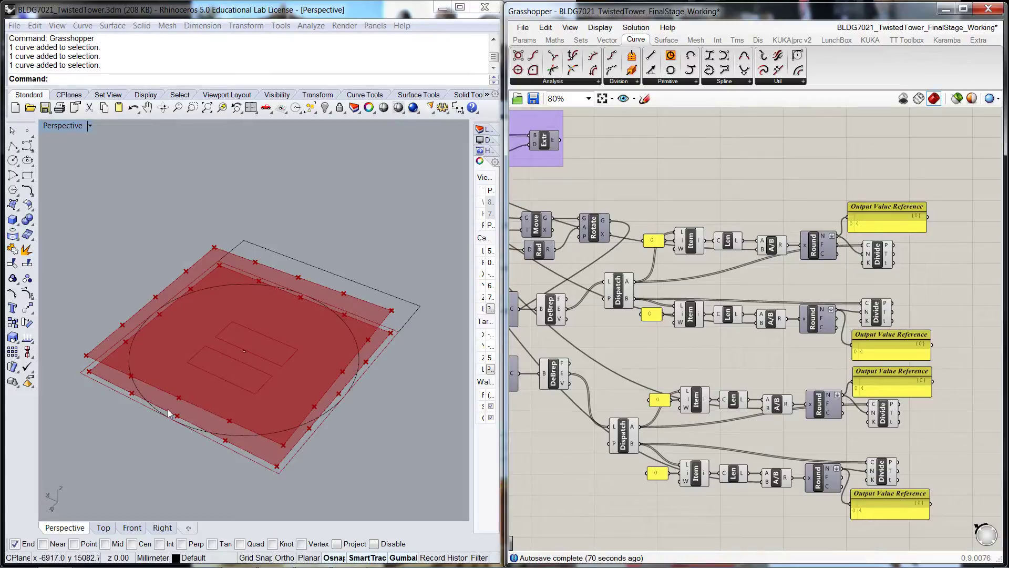
{"action": "right_click_drag", "start_coordinate": [808, 370], "coordinate": [761, 285]}
{"action": "scroll", "coordinate": [782, 290], "scroll_direction": "up", "scroll_amount": 1}
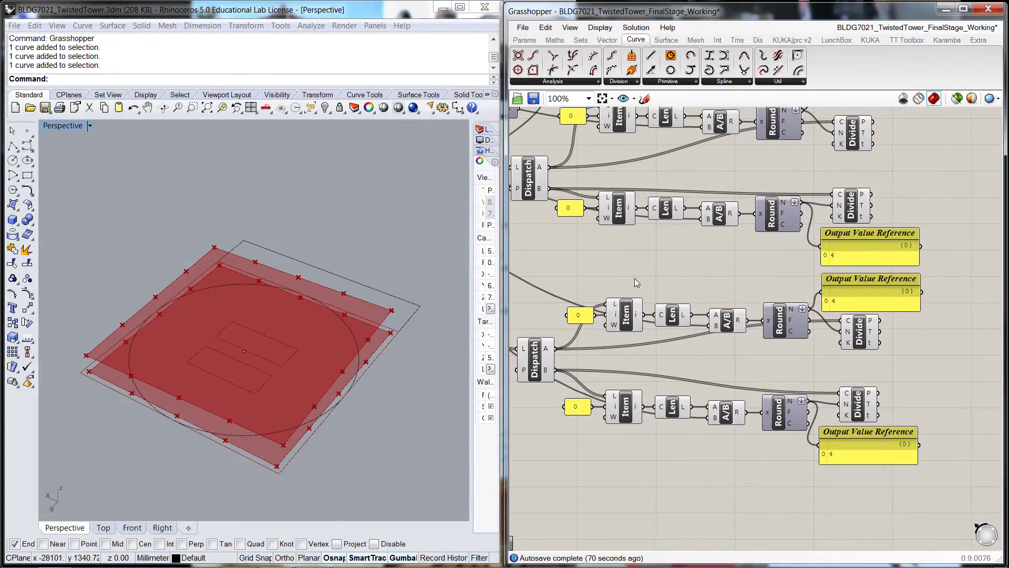
{"action": "right_click_drag", "start_coordinate": [634, 279], "coordinate": [690, 283]}
{"action": "right_click_drag", "start_coordinate": [730, 253], "coordinate": [719, 280]}
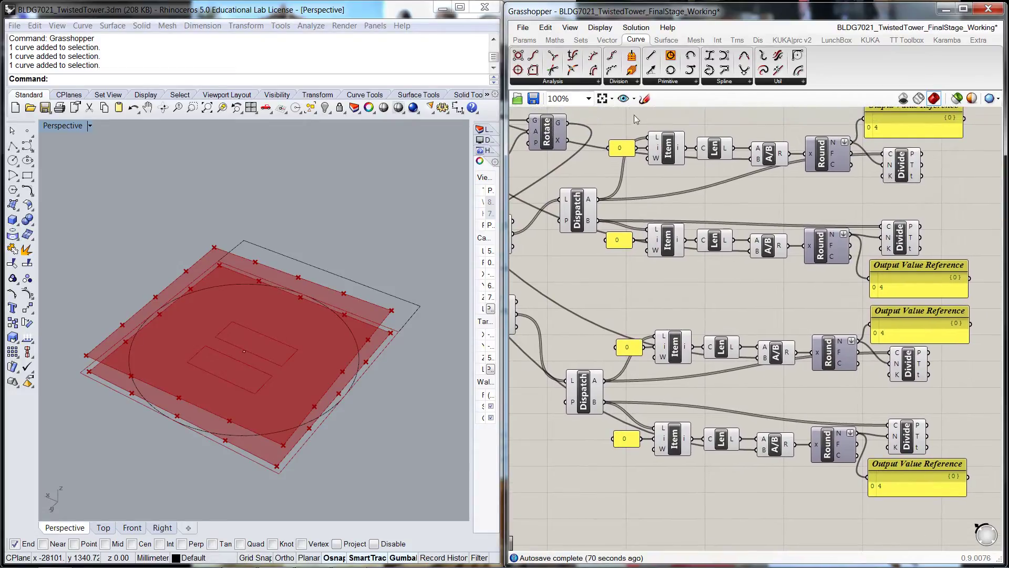
{"action": "right_click_drag", "start_coordinate": [951, 175], "coordinate": [939, 209]}
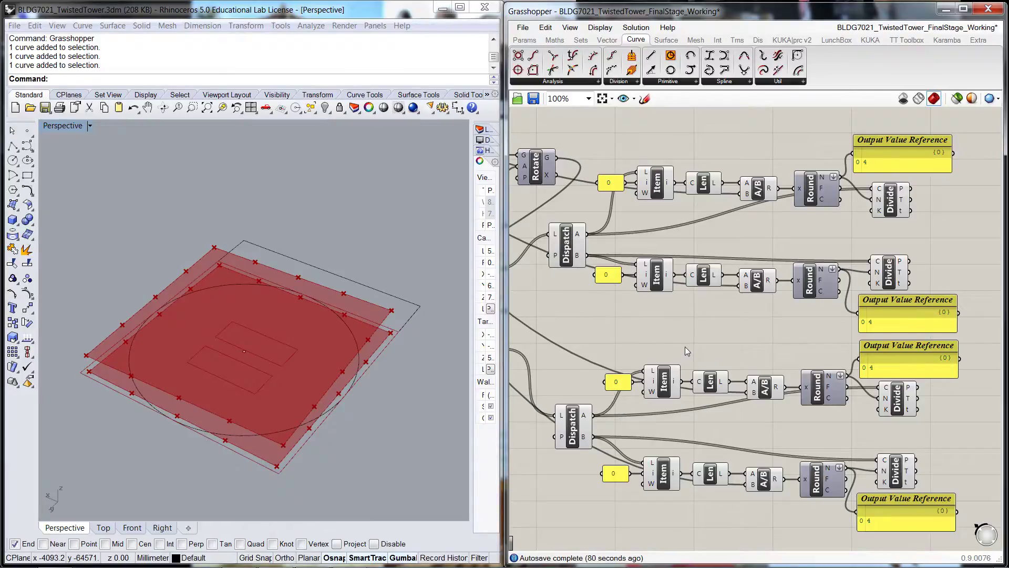
{"action": "right_click_drag", "start_coordinate": [686, 345], "coordinate": [670, 254]}
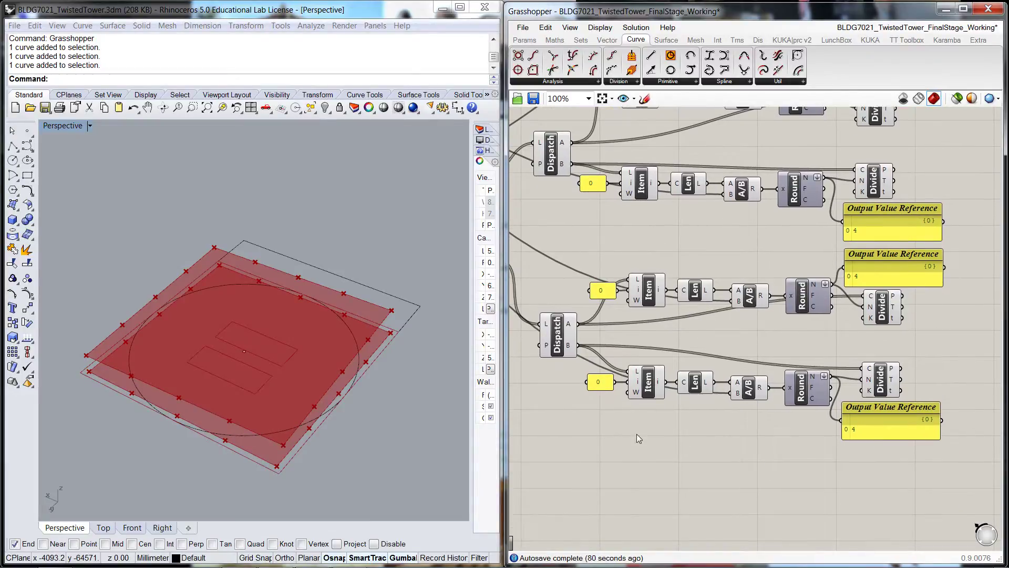
{"action": "right_click_drag", "start_coordinate": [636, 435], "coordinate": [568, 456]}
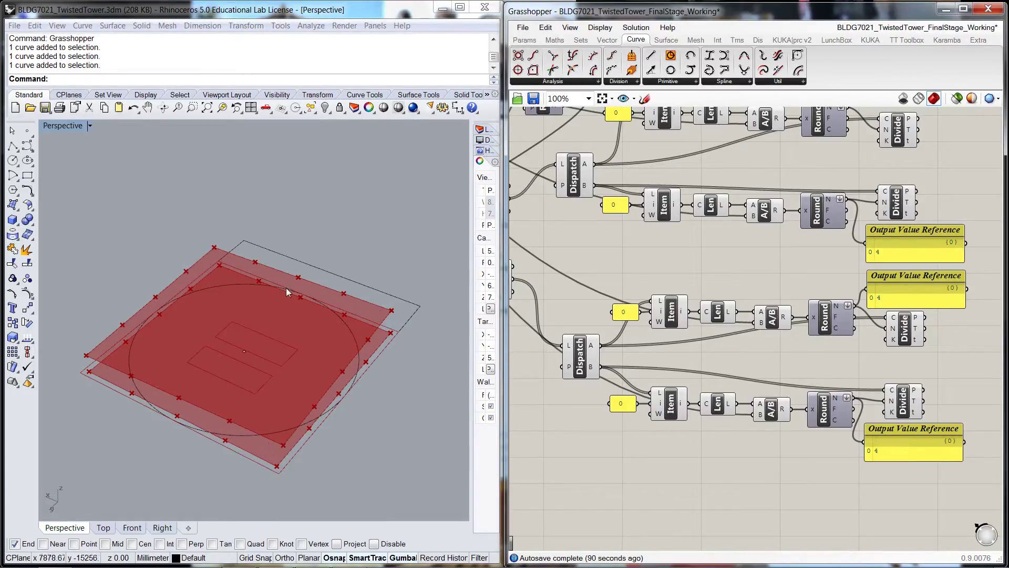
{"action": "right_click_drag", "start_coordinate": [792, 469], "coordinate": [633, 484]}
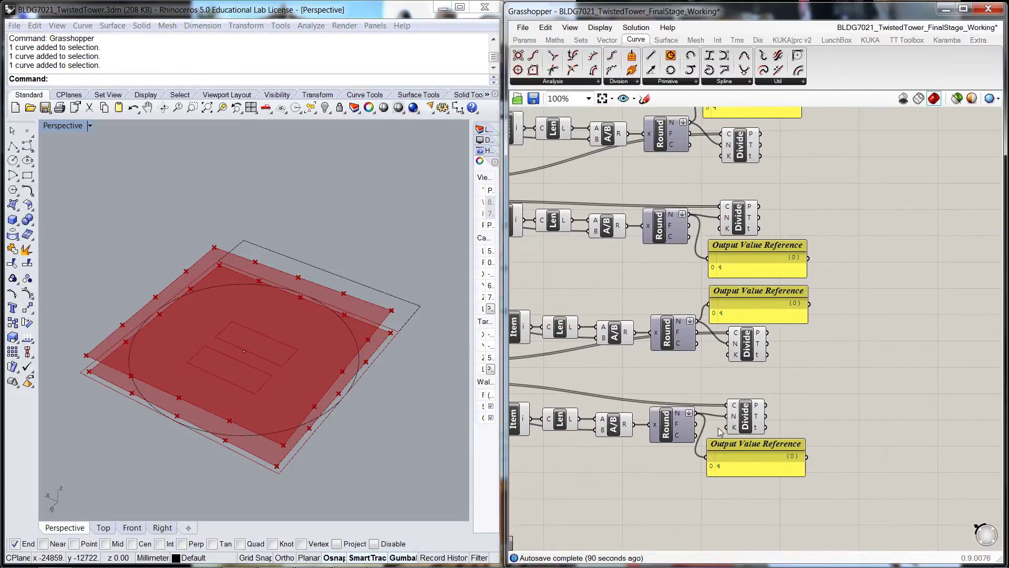
{"action": "right_click_drag", "start_coordinate": [866, 237], "coordinate": [845, 279]}
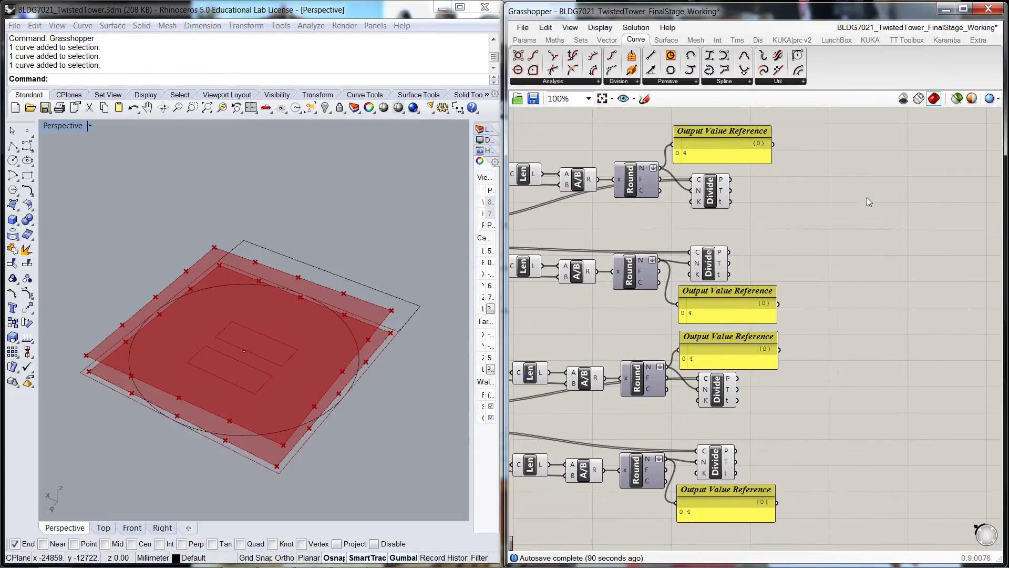
- Add a Remove Duplicate Points (CullDupPoints) component beside the uppermost Divide component
{"action": "right_click_drag", "start_coordinate": [866, 197], "coordinate": [825, 200]}
{"action": "scroll", "coordinate": [841, 204], "scroll_direction": "up", "scroll_amount": 3}
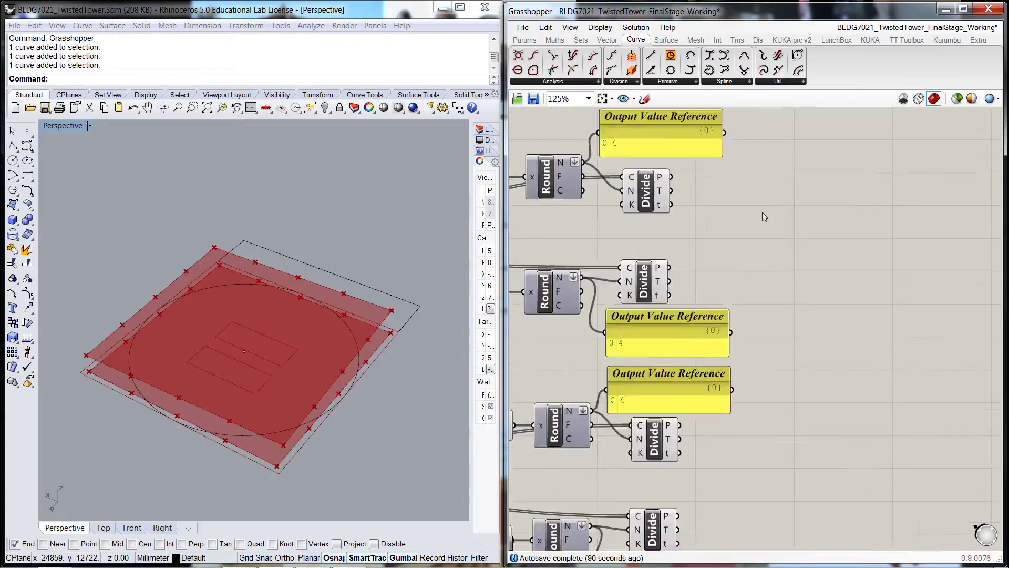
{"action": "double_click", "coordinate": [812, 224]}
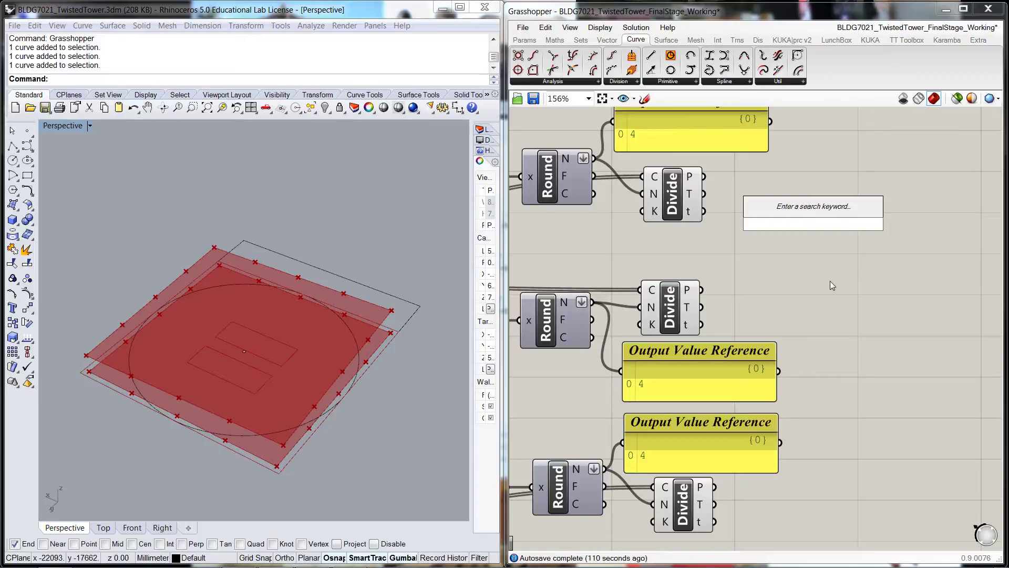
{"action": "type", "text": "culldup"}
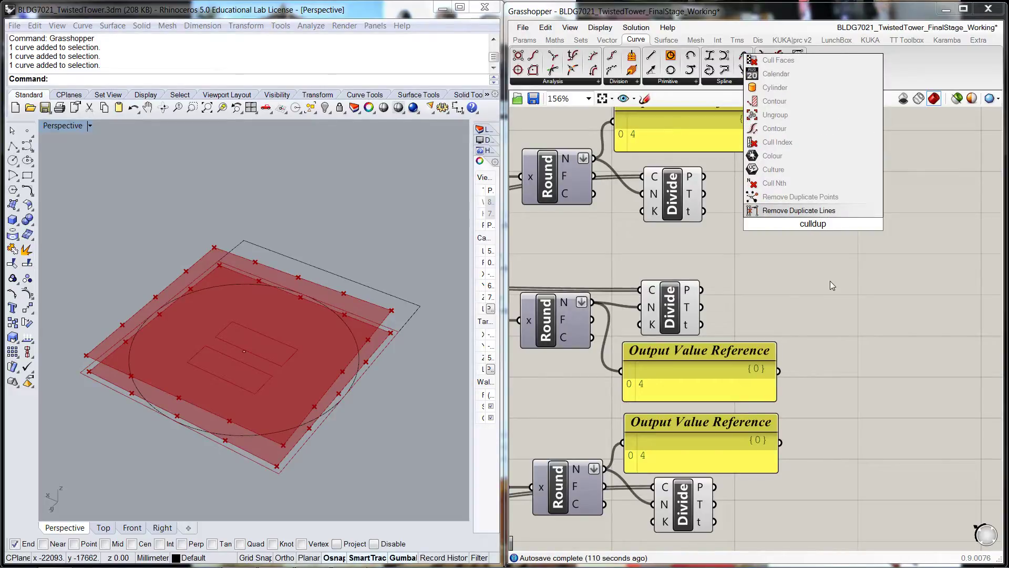
{"action": "left_click", "coordinate": [800, 198]}
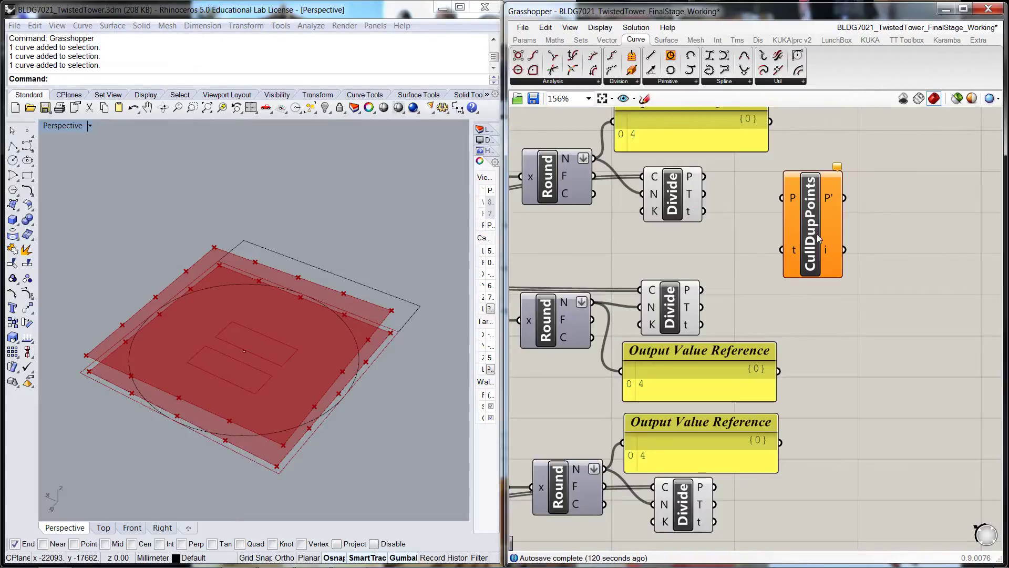
{"action": "mouse_move", "coordinate": [818, 235]}
{"action": "left_mouse_down"}
{"action": "mouse_move", "coordinate": [800, 239]}
{"action": "mouse_move", "coordinate": [808, 200]}
{"action": "mouse_move", "coordinate": [813, 319]}
{"action": "mouse_move", "coordinate": [810, 228]}
{"action": "left_mouse_up"}
- Make three copies of the CullDupPoints component and place one beside each of the other three Divide components
{"action": "key", "text": "ctrl+c"}
{"action": "key", "text": "ctrl+v"}
{"action": "left_click", "coordinate": [861, 312]}
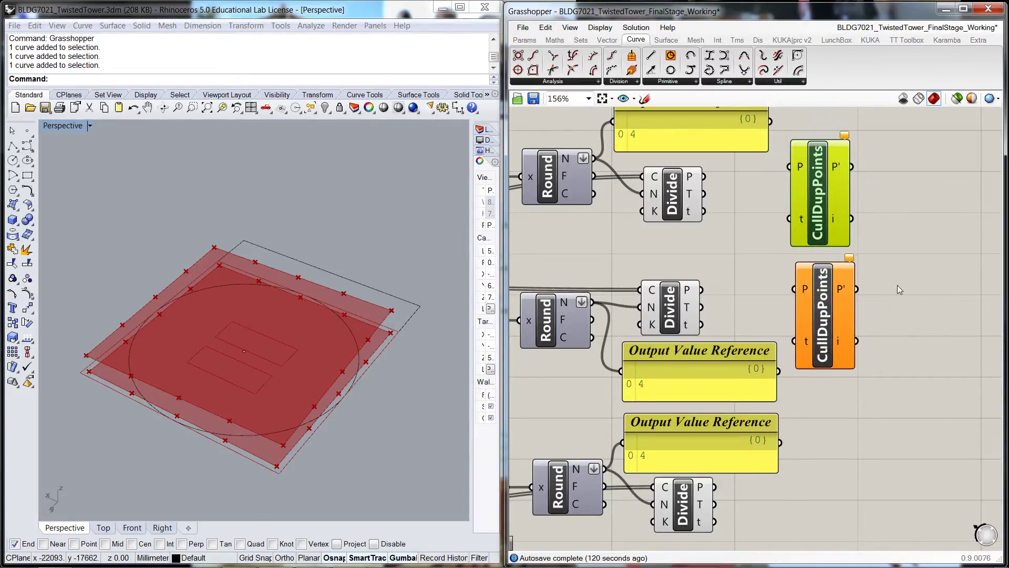
{"action": "left_click", "coordinate": [899, 287]}
{"action": "scroll", "coordinate": [904, 352], "scroll_direction": "down", "scroll_amount": 2}
{"action": "right_click_drag", "start_coordinate": [896, 319], "coordinate": [859, 199]}
{"action": "left_click", "coordinate": [823, 233]}
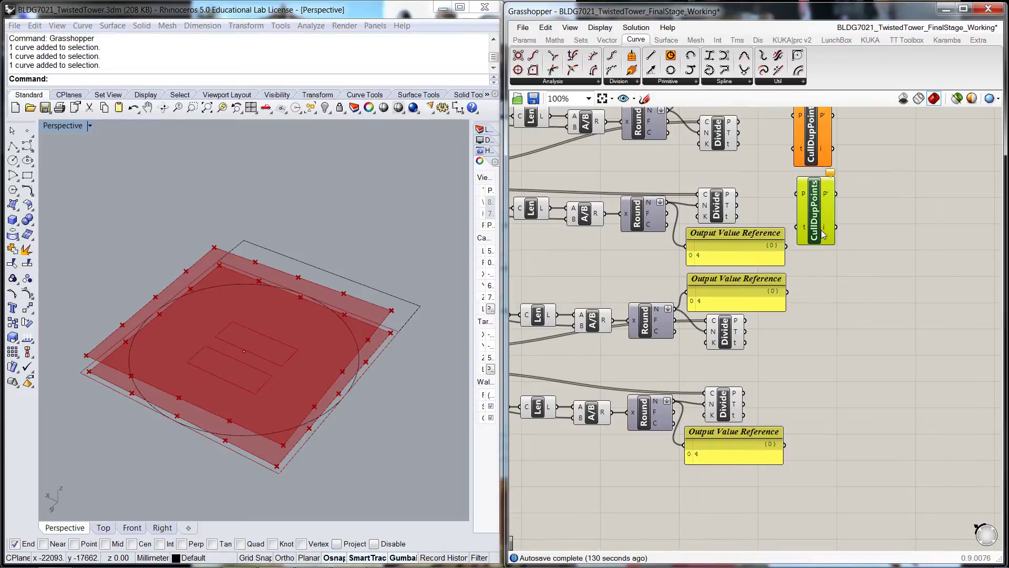
{"action": "left_click_drag", "start_coordinate": [823, 233], "coordinate": [821, 362]}
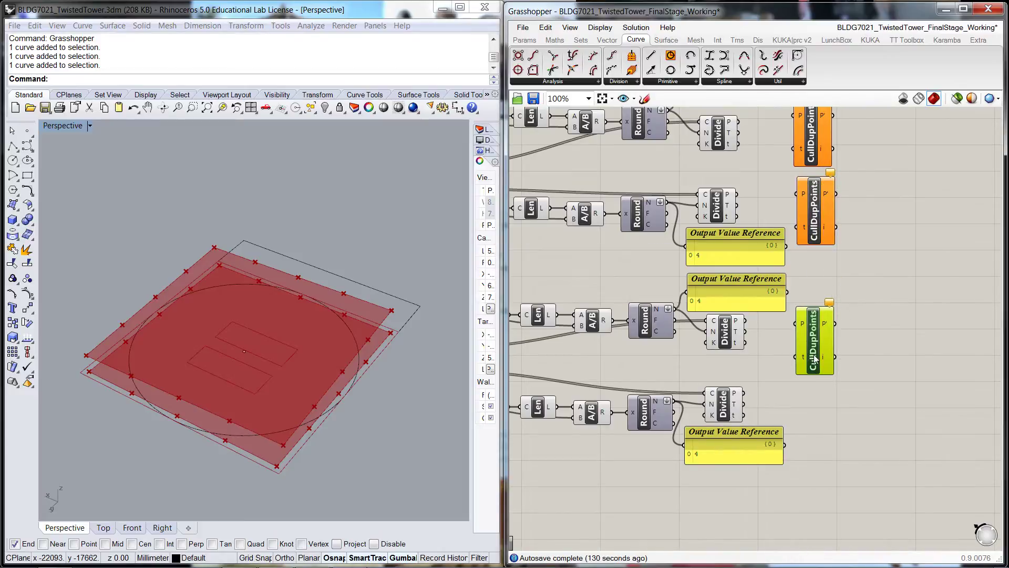
{"action": "key", "text": "ctrl+v"}
{"action": "left_click_drag", "start_coordinate": [823, 236], "coordinate": [812, 448]}
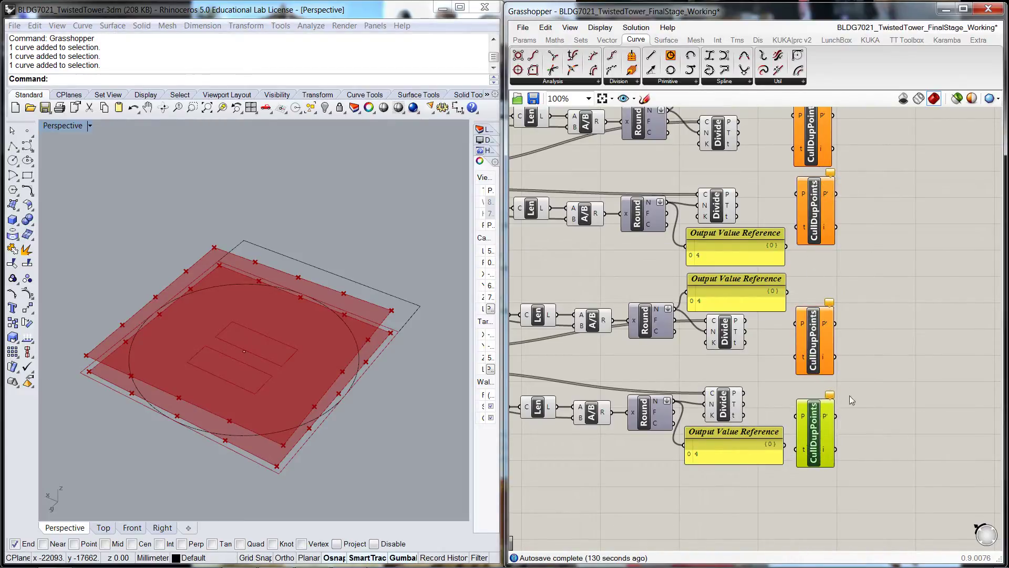
{"action": "left_click", "coordinate": [849, 395]}
- Connect the P outputs of the upper two Divide components to the P inputs of their neighbouring CullDupPoints components
{"action": "right_click_drag", "start_coordinate": [866, 232], "coordinate": [861, 317]}
{"action": "scroll", "coordinate": [756, 222], "scroll_direction": "up", "scroll_amount": 2}
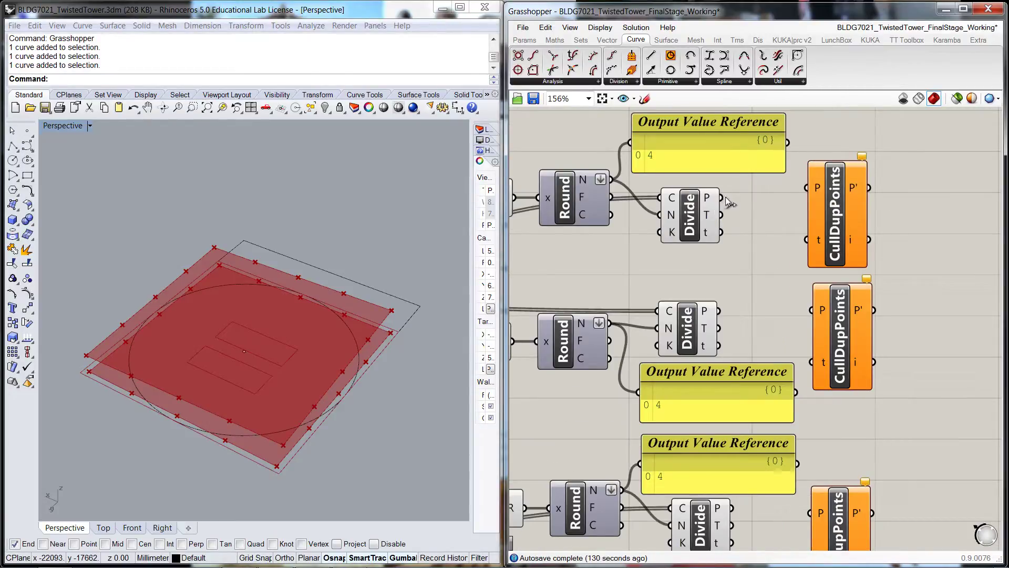
{"action": "left_click_drag", "start_coordinate": [722, 198], "coordinate": [807, 188]}
{"action": "left_click_drag", "start_coordinate": [718, 310], "coordinate": [809, 311]}
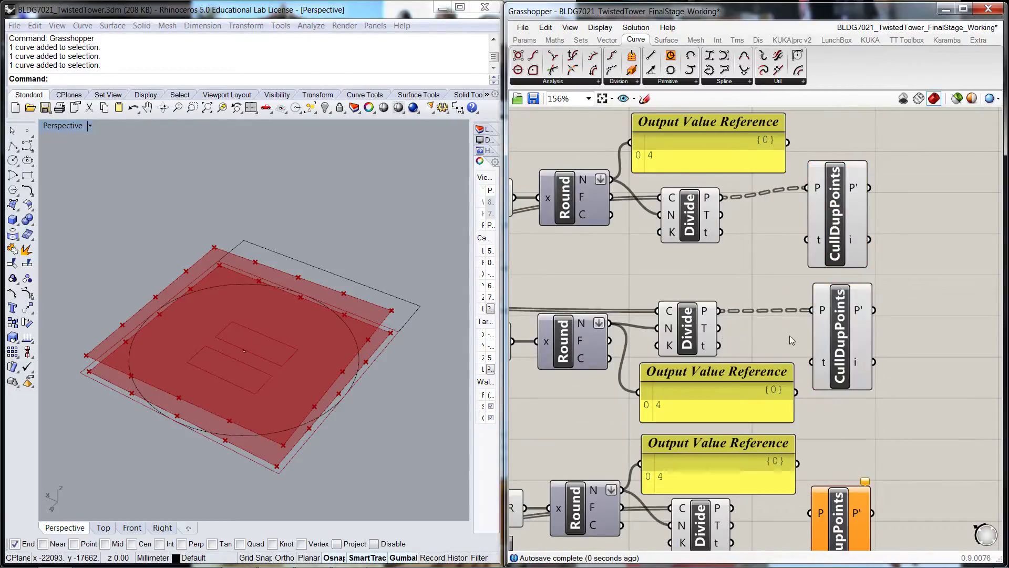
- Flatten the P outputs of the upper two Divide components
{"action": "right_click_drag", "start_coordinate": [779, 340], "coordinate": [693, 295]}
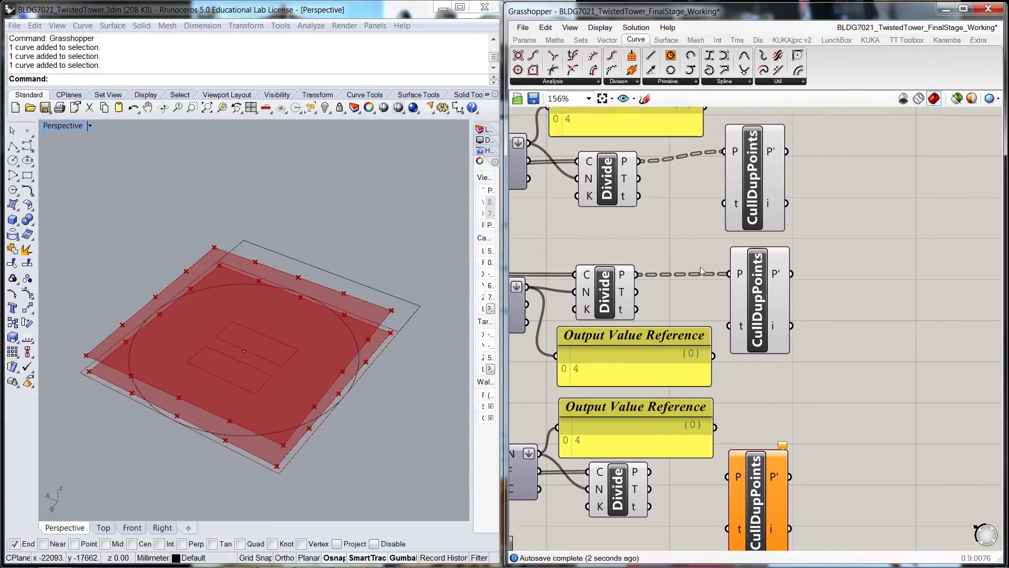
{"action": "right_click", "coordinate": [630, 164]}
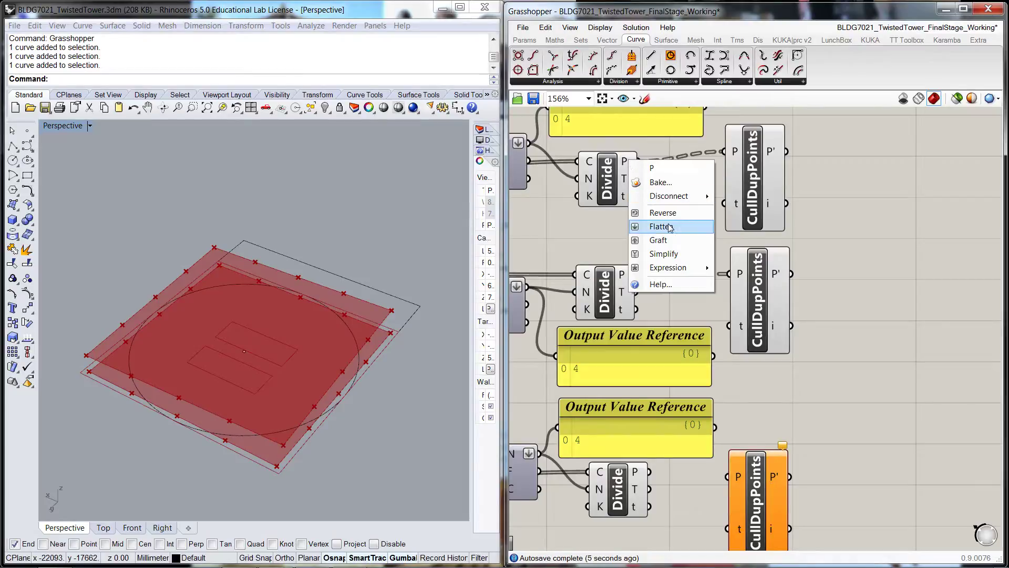
{"action": "left_click", "coordinate": [673, 227]}
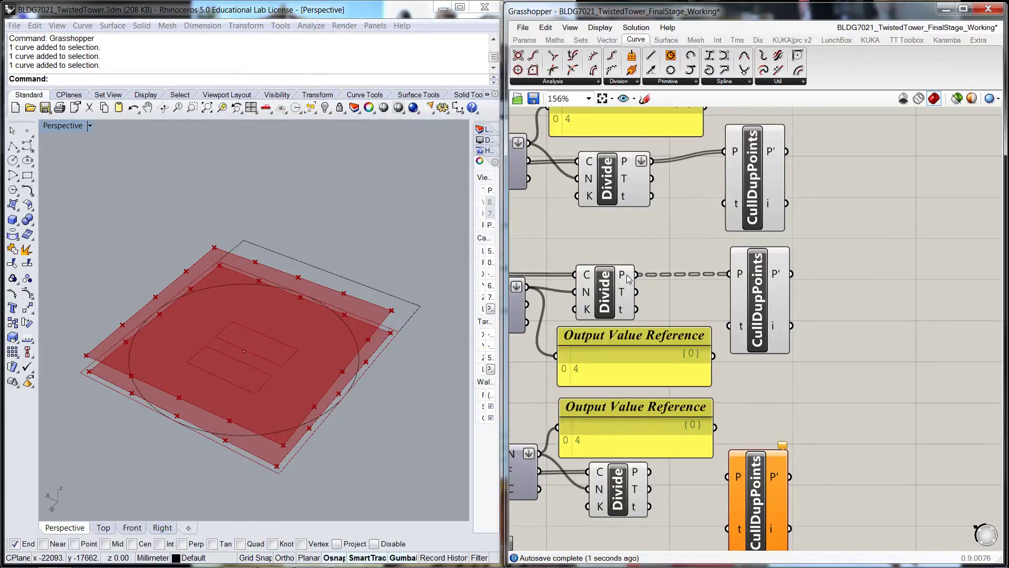
{"action": "right_click", "coordinate": [629, 278]}
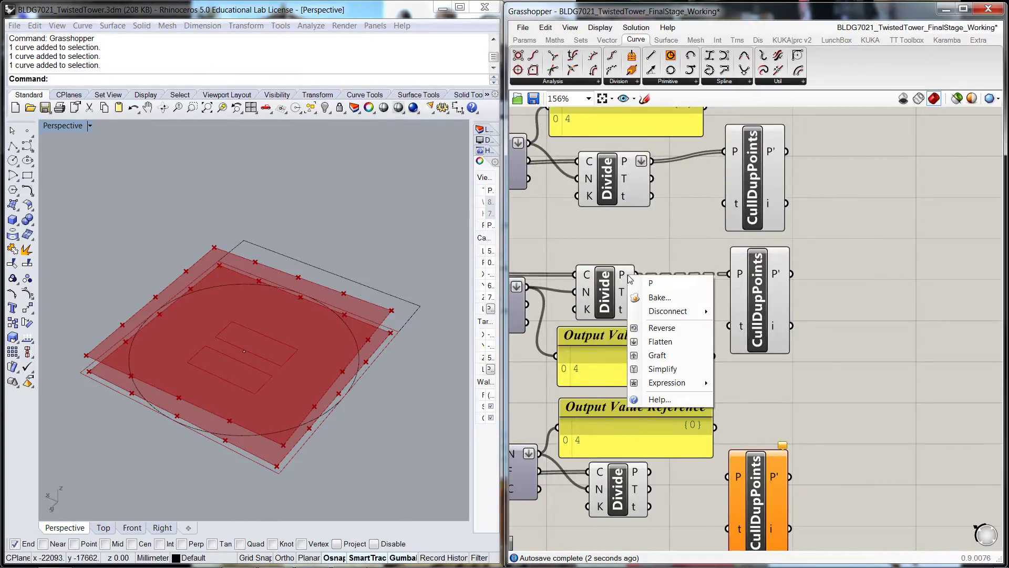
{"action": "left_click", "coordinate": [659, 341]}
- Connect the third Divide component's P output to its CullDupPoints P input and flatten that output
{"action": "right_click_drag", "start_coordinate": [865, 440], "coordinate": [879, 281]}
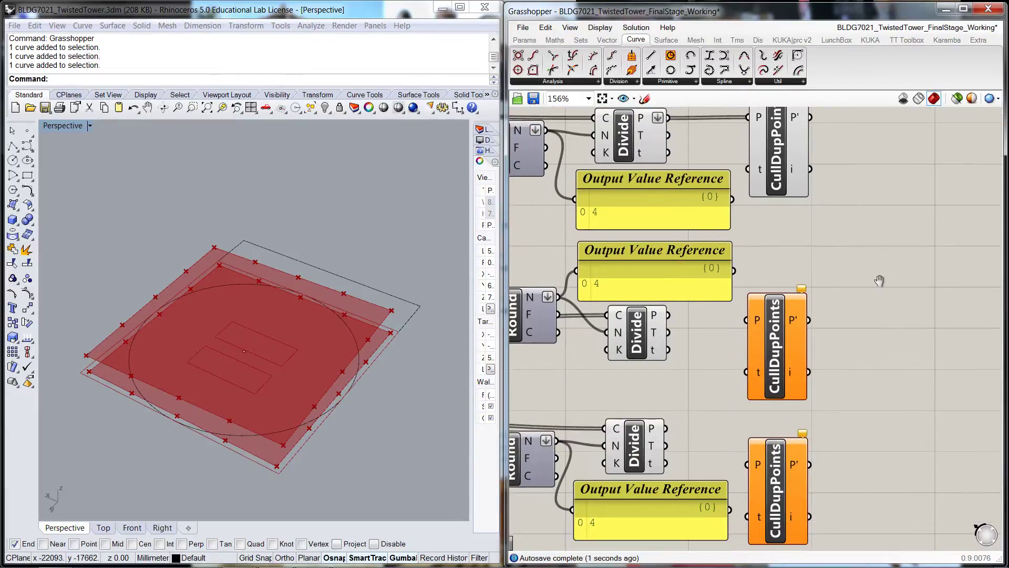
{"action": "left_click_drag", "start_coordinate": [745, 319], "coordinate": [667, 315]}
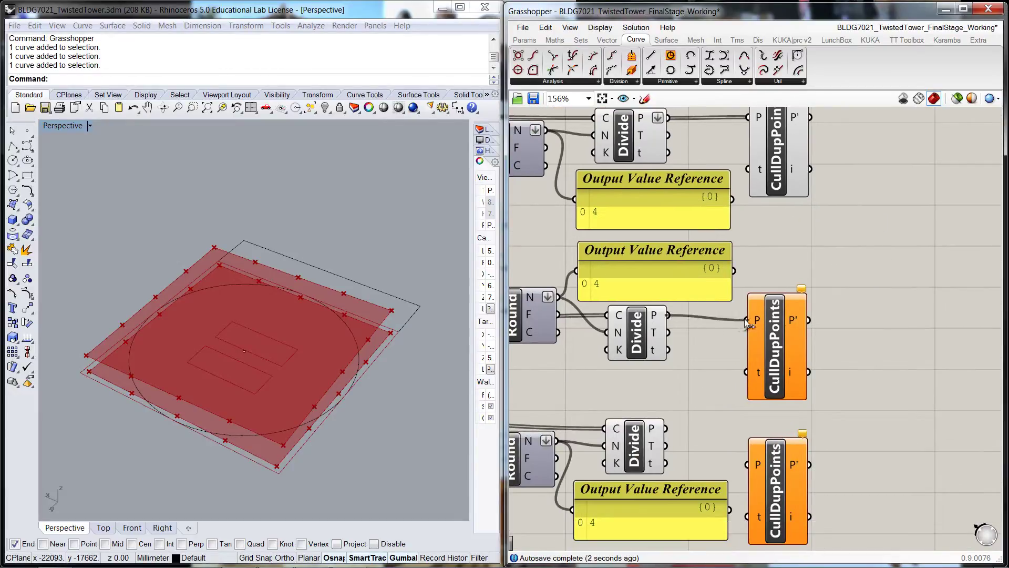
{"action": "right_click", "coordinate": [657, 320]}
{"action": "left_click", "coordinate": [689, 379]}
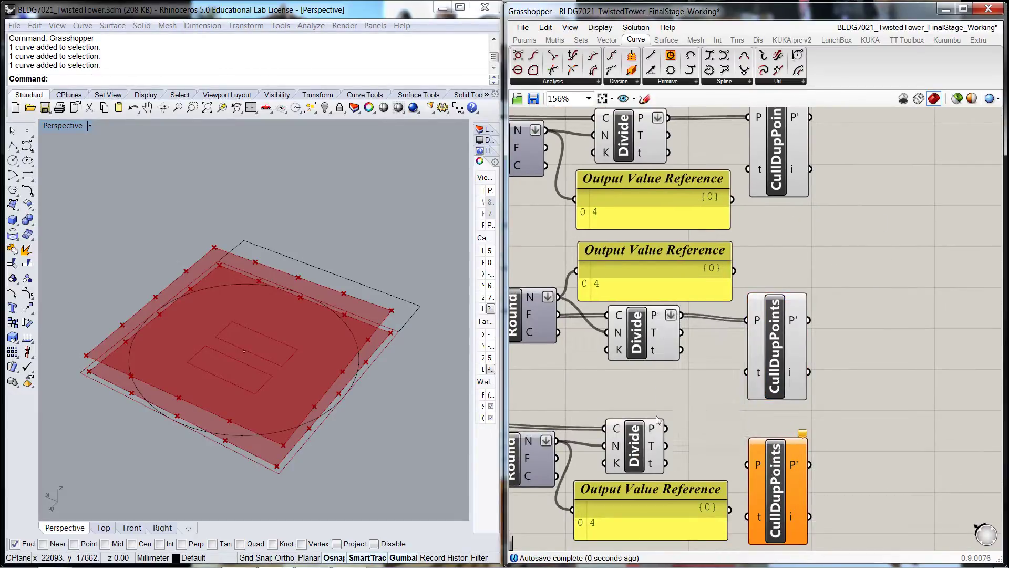
- Connect the lowest Divide's flattened P output to its CullDupPoints P input and shift that CullDupPoints slightly upward
{"action": "left_click_drag", "start_coordinate": [667, 429], "coordinate": [746, 463]}
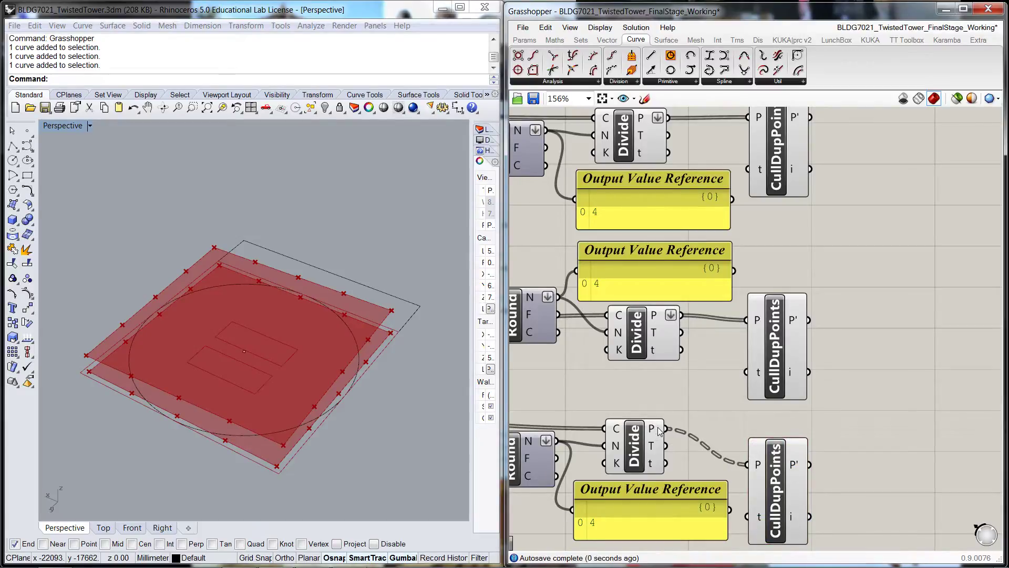
{"action": "right_click", "coordinate": [660, 430]}
{"action": "left_click", "coordinate": [689, 491]}
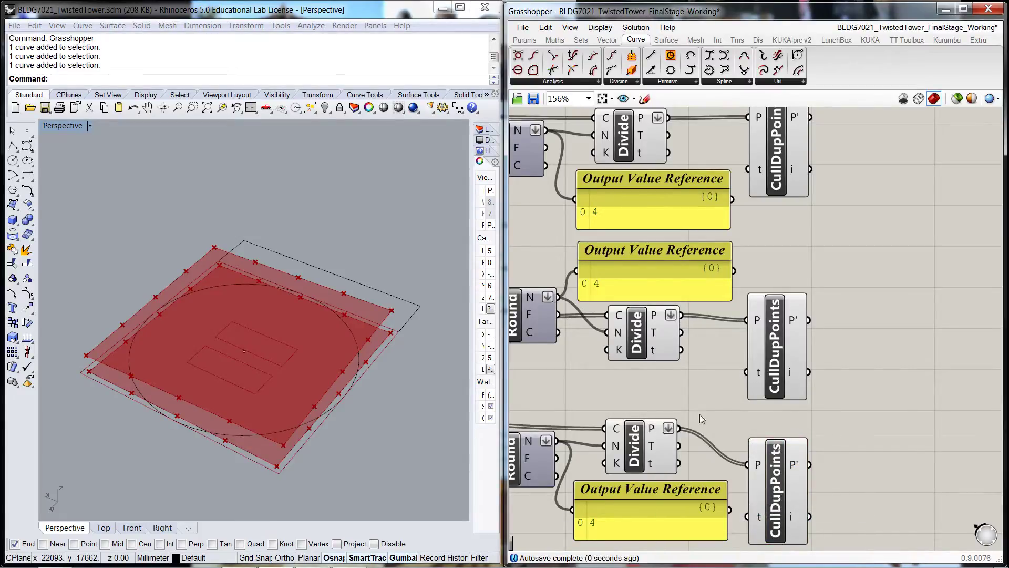
{"action": "left_click_drag", "start_coordinate": [772, 476], "coordinate": [774, 466]}
{"action": "left_click", "coordinate": [867, 388]}
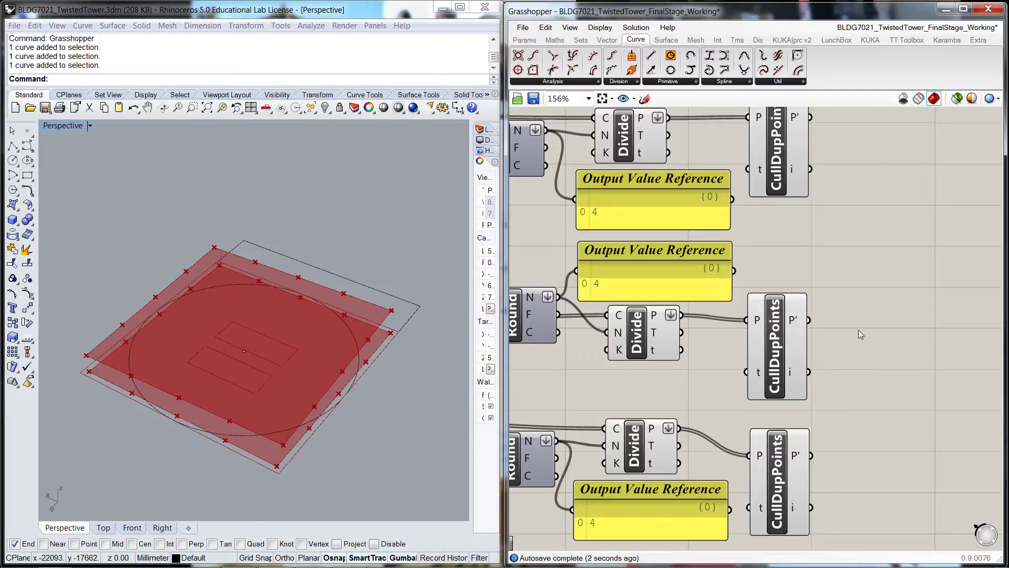
- Add a Point List display component to the upper right of the uppermost CullDupPoints component
{"action": "right_click_drag", "start_coordinate": [860, 361], "coordinate": [804, 472]}
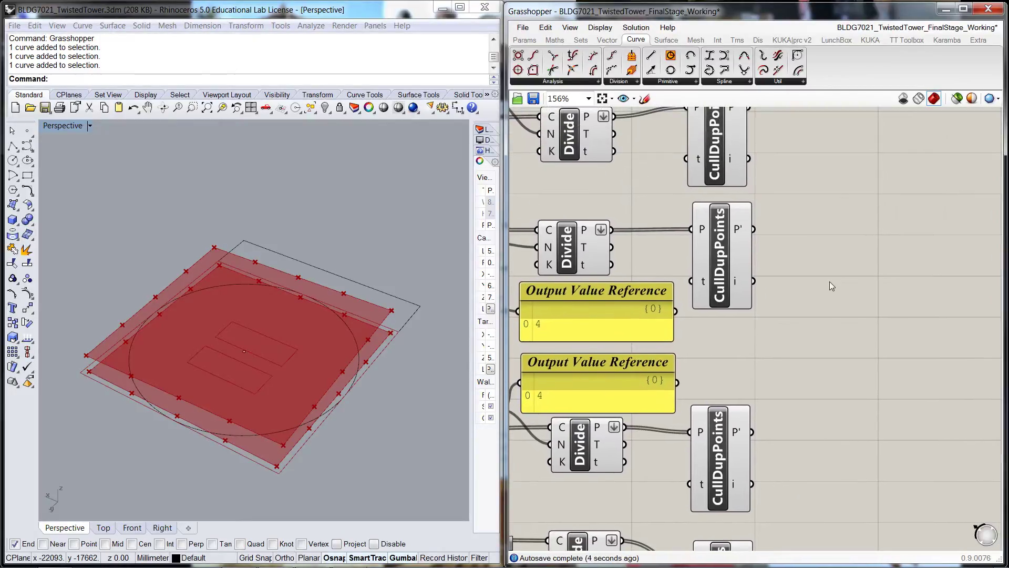
{"action": "scroll", "coordinate": [830, 282], "scroll_direction": "down", "scroll_amount": 1}
{"action": "right_click_drag", "start_coordinate": [829, 233], "coordinate": [818, 286]}
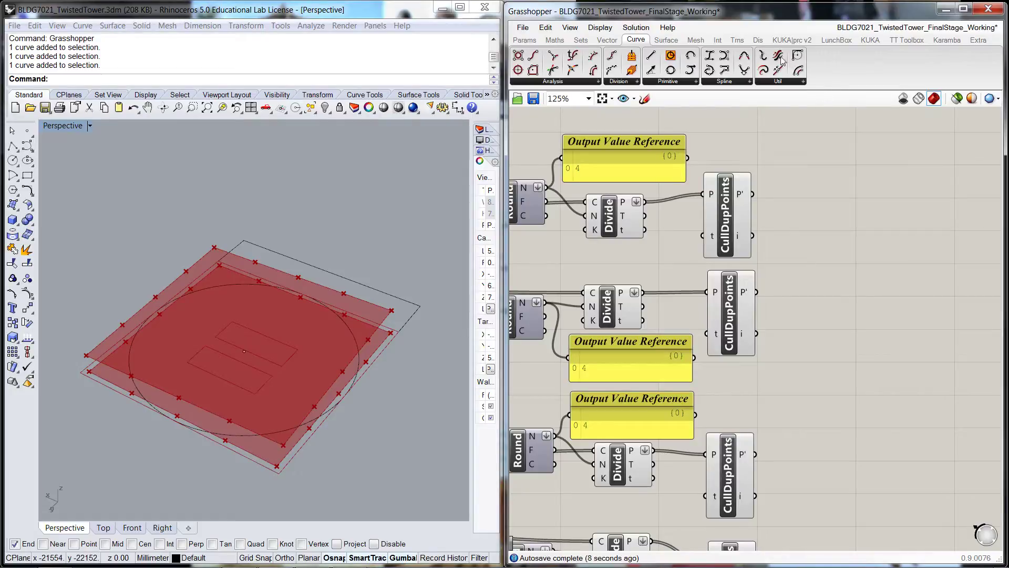
{"action": "left_click", "coordinate": [758, 40]}
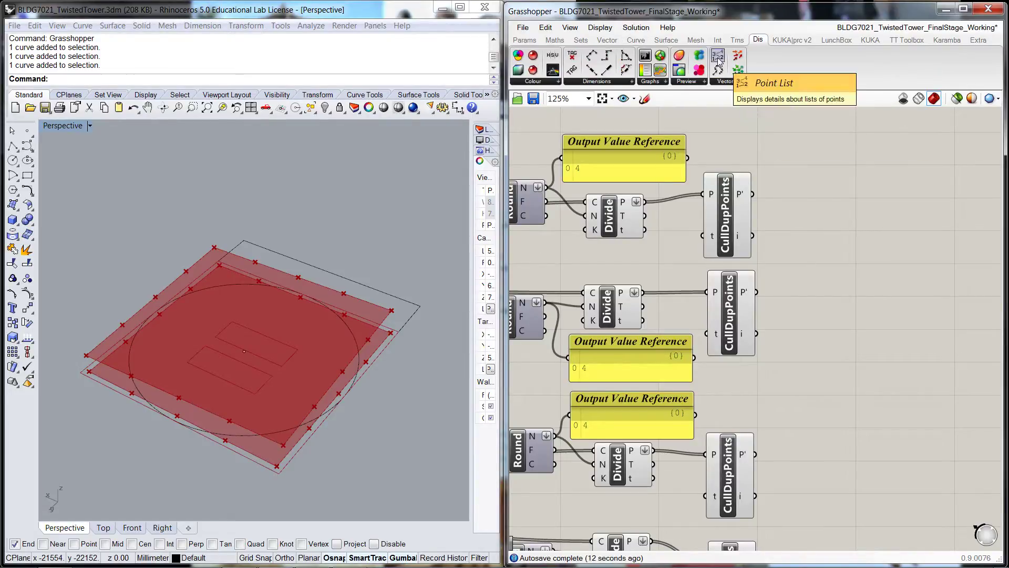
{"action": "left_click_drag", "start_coordinate": [718, 68], "coordinate": [837, 165]}
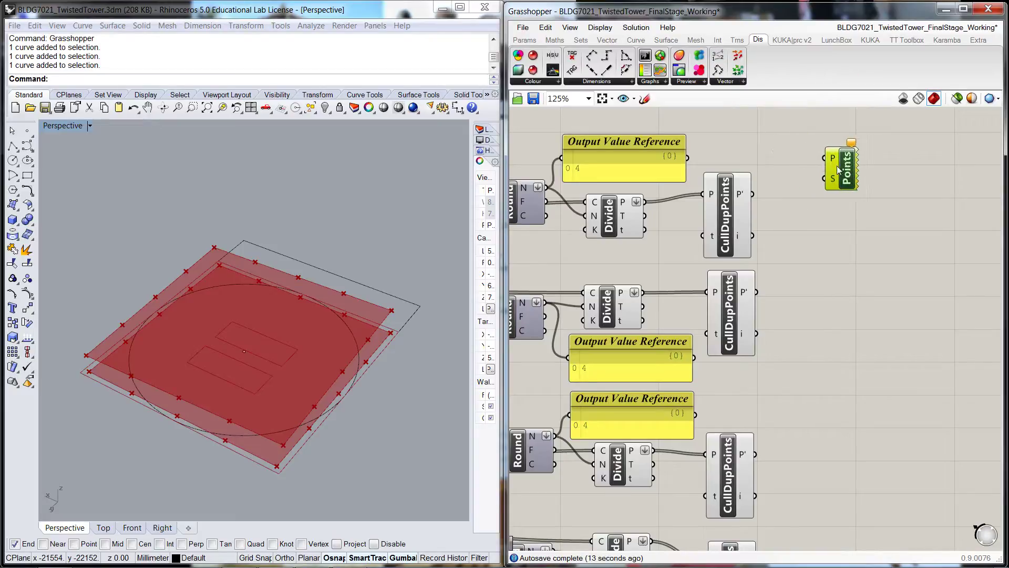
- Add a panel containing 500, shrink it beside the Point List component and connect it to the S input
{"action": "double_click", "coordinate": [830, 225]}
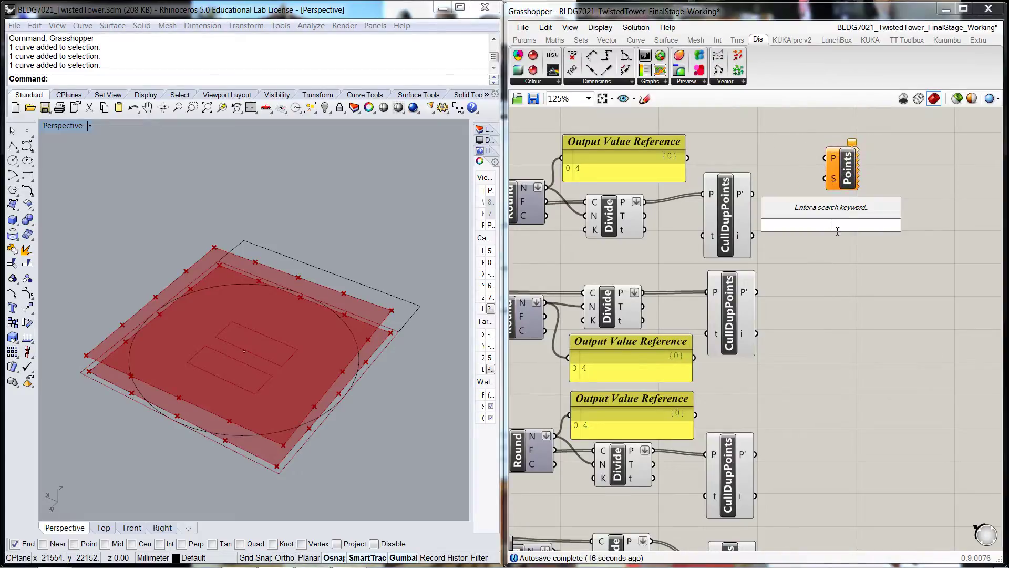
{"action": "type", "text": "\""}
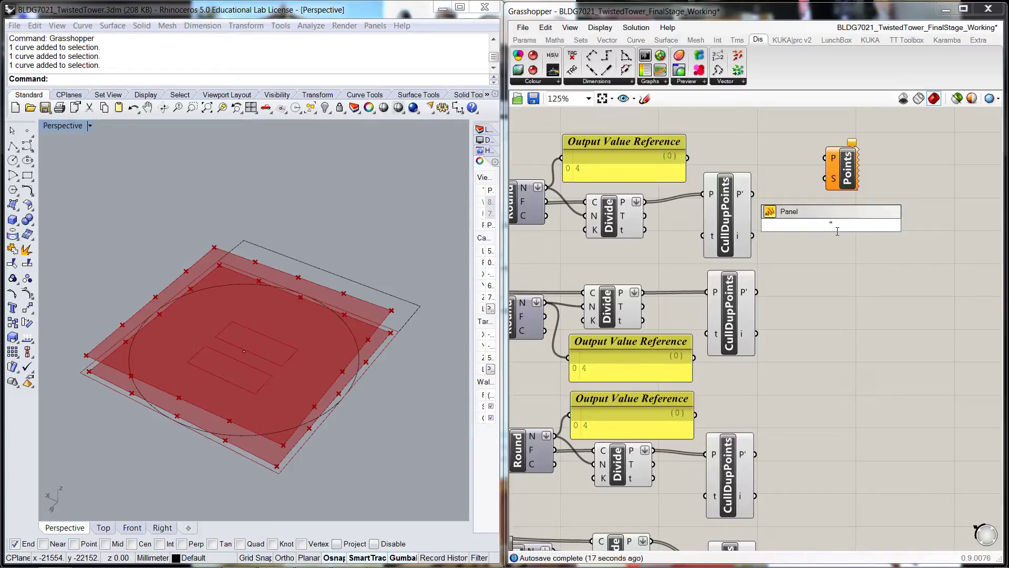
{"action": "key", "text": "Return"}
{"action": "double_click", "coordinate": [837, 231]}
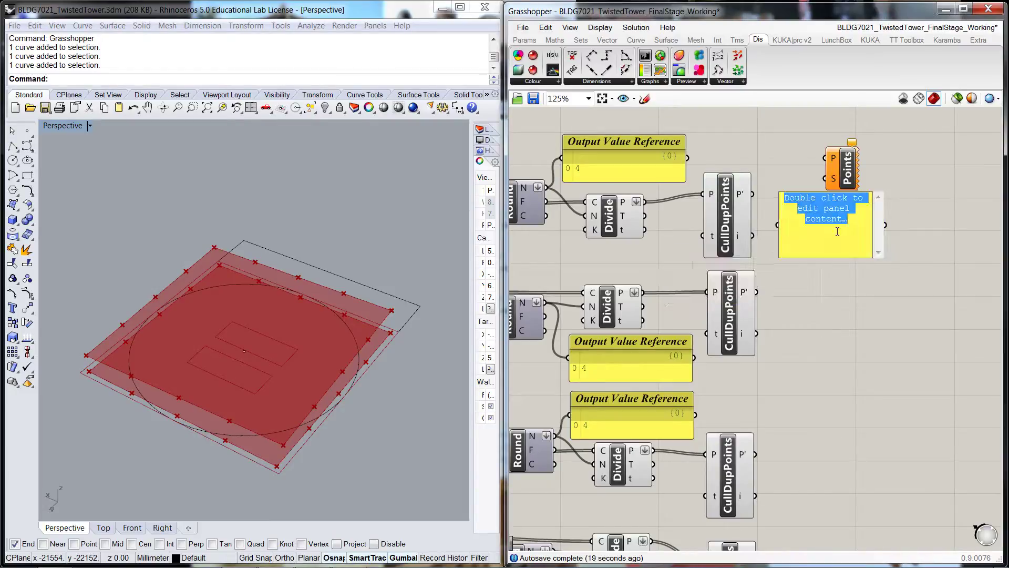
{"action": "type", "text": "500"}
{"action": "left_click", "coordinate": [893, 301]}
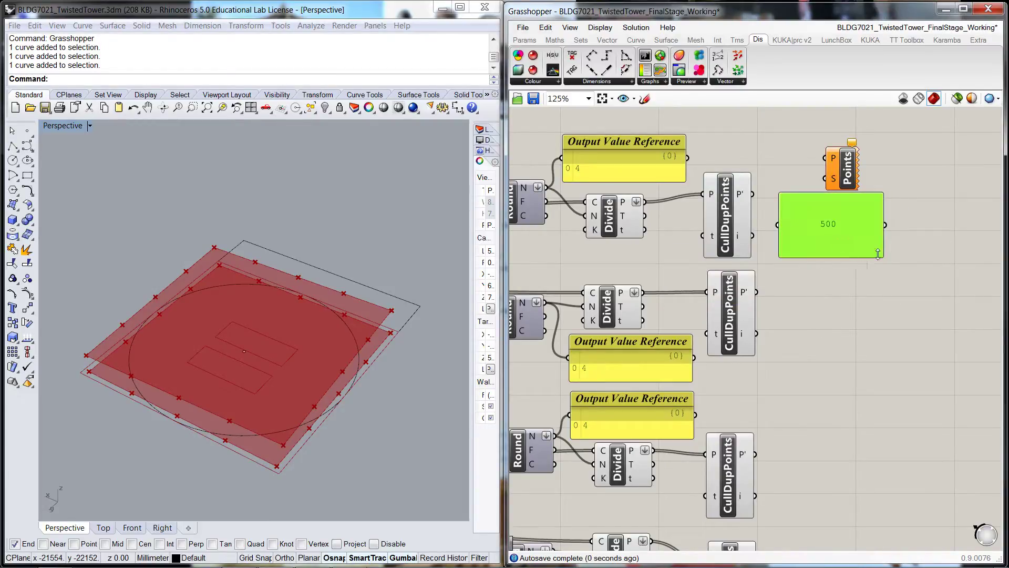
{"action": "left_click_drag", "start_coordinate": [881, 254], "coordinate": [825, 179]}
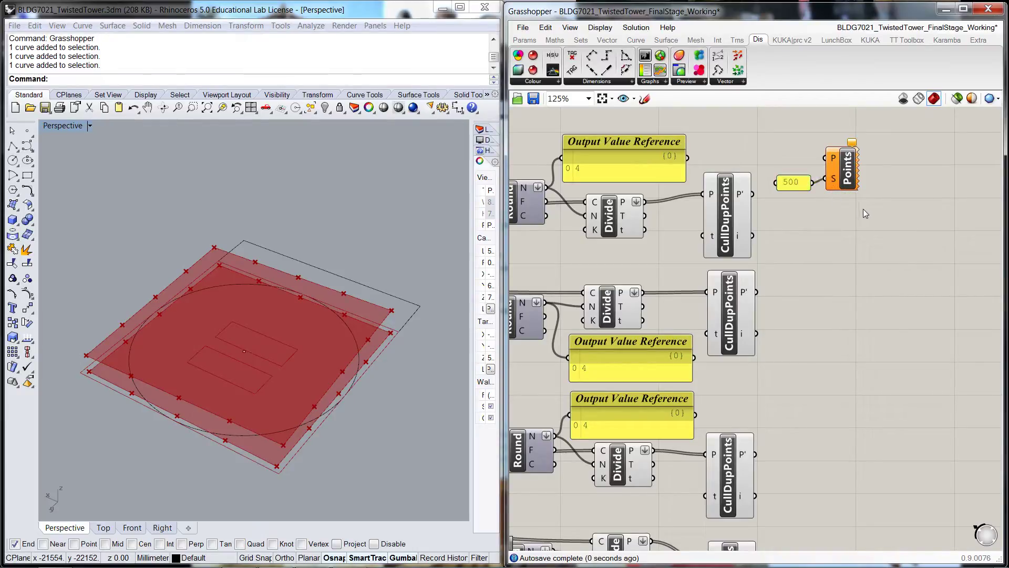
- Copy the Point List with its 500 panel twice, placing the copies beside the second and third CullDupPoints components
{"action": "left_click_drag", "start_coordinate": [862, 208], "coordinate": [788, 153]}
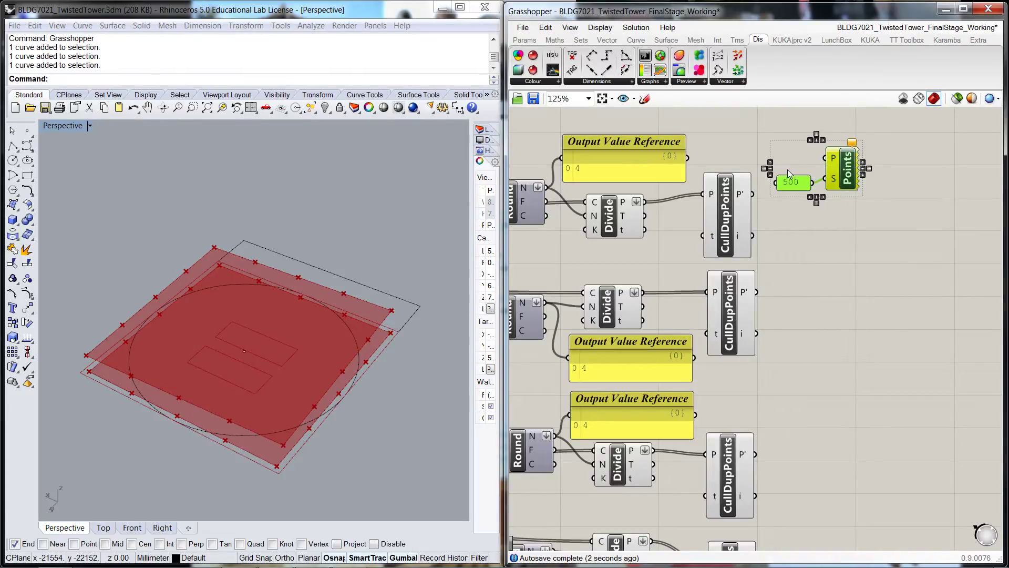
{"action": "key", "text": "ctrl+c"}
{"action": "key", "text": "ctrl+v"}
{"action": "left_click_drag", "start_coordinate": [868, 163], "coordinate": [854, 315]}
{"action": "key", "text": "ctrl+v"}
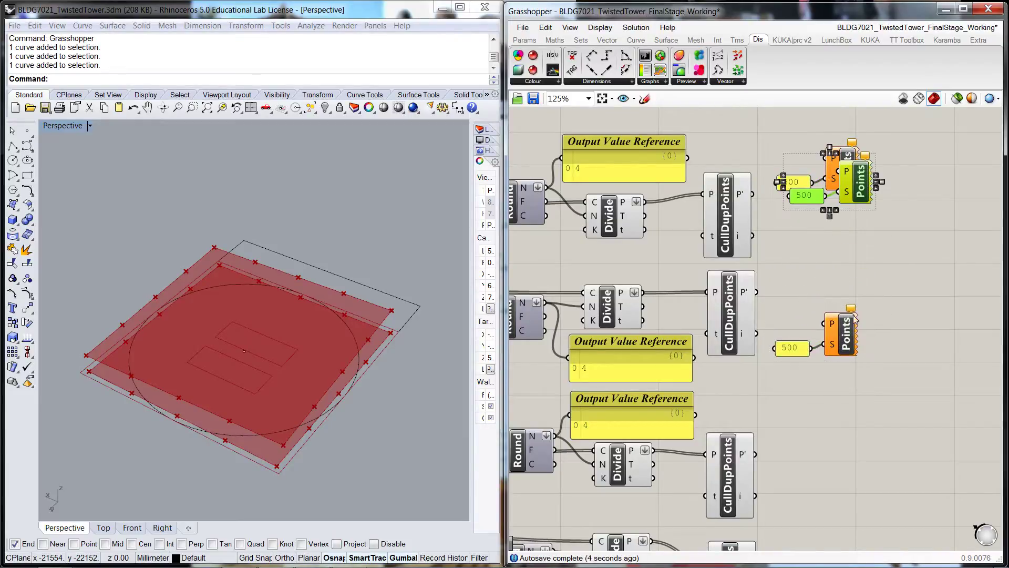
{"action": "left_click_drag", "start_coordinate": [855, 184], "coordinate": [849, 502]}
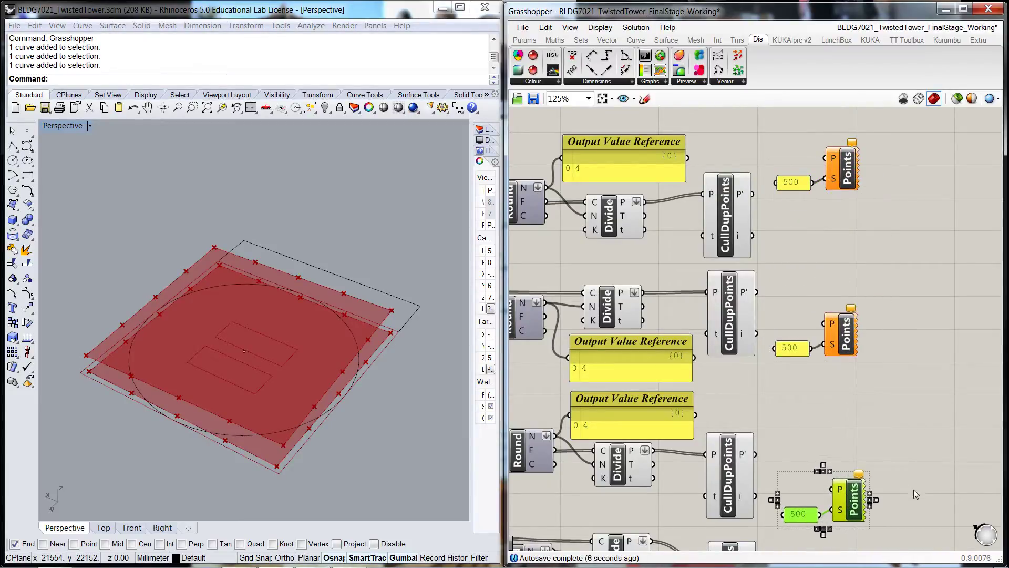
- Paste another Point List with its 500 panel beside the lowest CullDupPoints component
{"action": "right_click_drag", "start_coordinate": [913, 490], "coordinate": [898, 256]}
{"action": "left_click", "coordinate": [846, 375]}
{"action": "scroll", "coordinate": [881, 258], "scroll_direction": "down", "scroll_amount": 2}
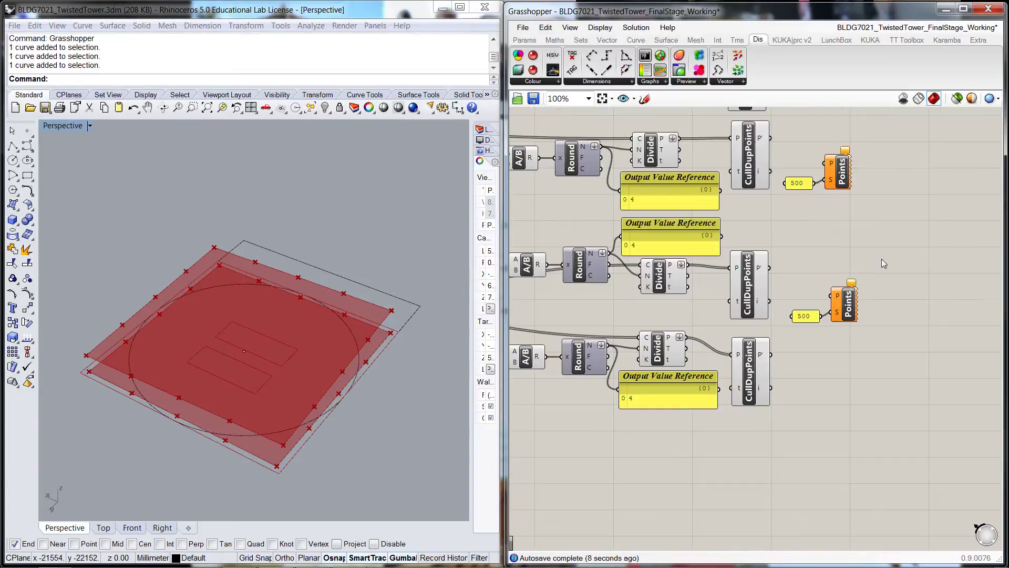
{"action": "key", "text": "ctrl+v"}
{"action": "left_click_drag", "start_coordinate": [859, 160], "coordinate": [849, 500]}
{"action": "left_click", "coordinate": [879, 405]}
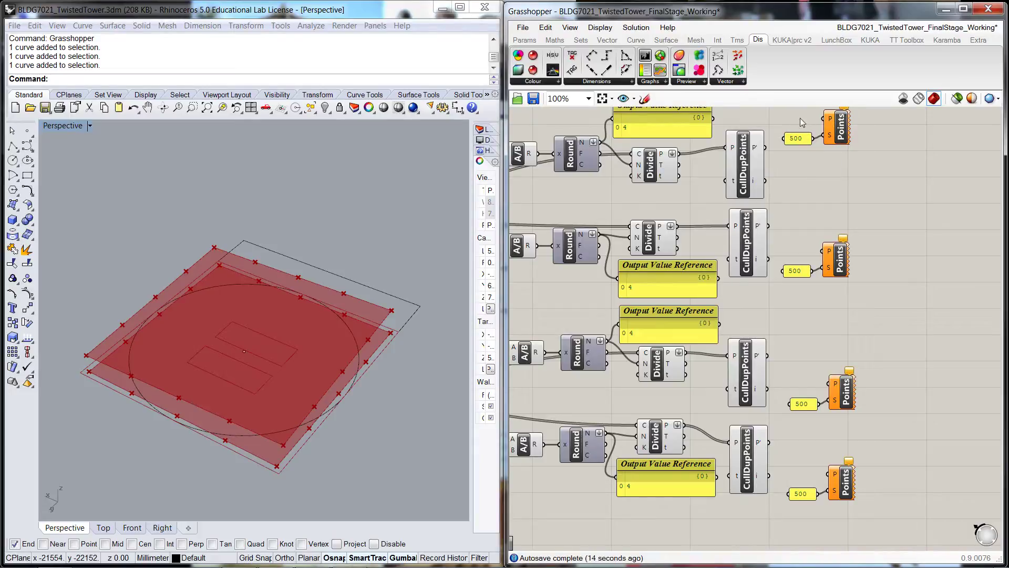
- Connect the P' output of each of the four CullDupPoints components to the P input of its neighbouring Point List
{"action": "left_click_drag", "start_coordinate": [768, 147], "coordinate": [824, 119]}
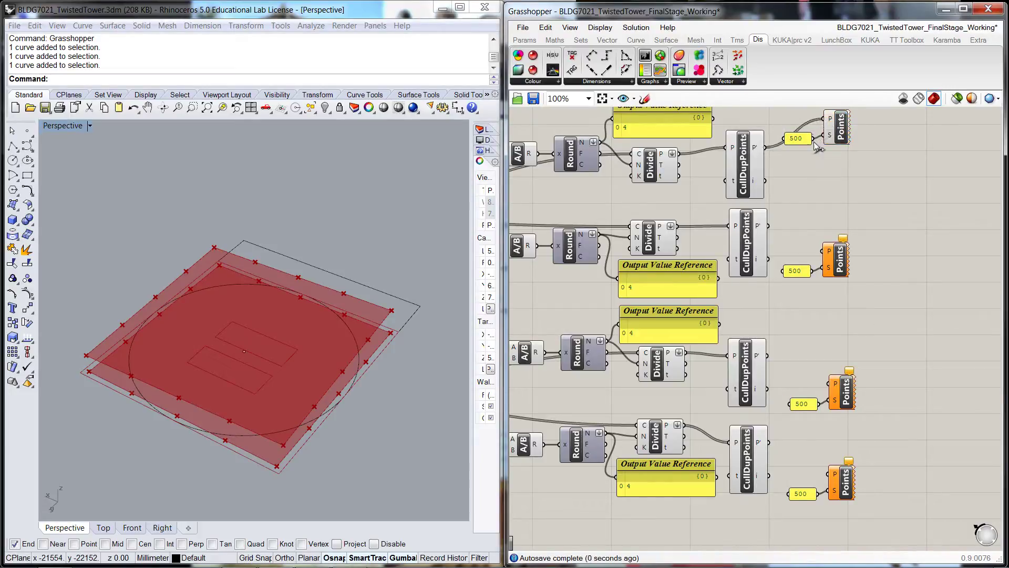
{"action": "left_click_drag", "start_coordinate": [768, 226], "coordinate": [824, 251]}
{"action": "left_click_drag", "start_coordinate": [767, 356], "coordinate": [831, 383]}
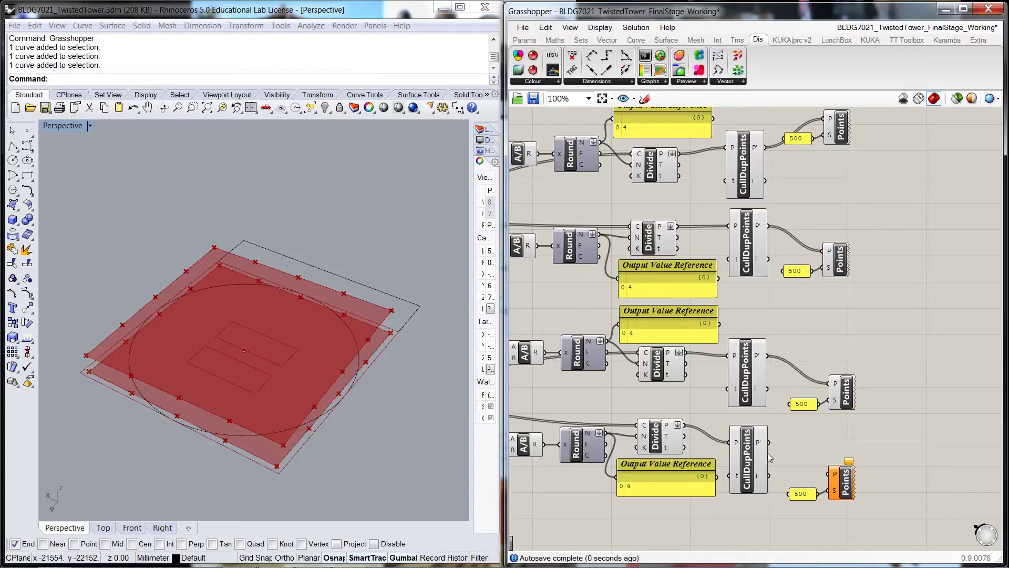
{"action": "left_click_drag", "start_coordinate": [770, 443], "coordinate": [831, 474]}
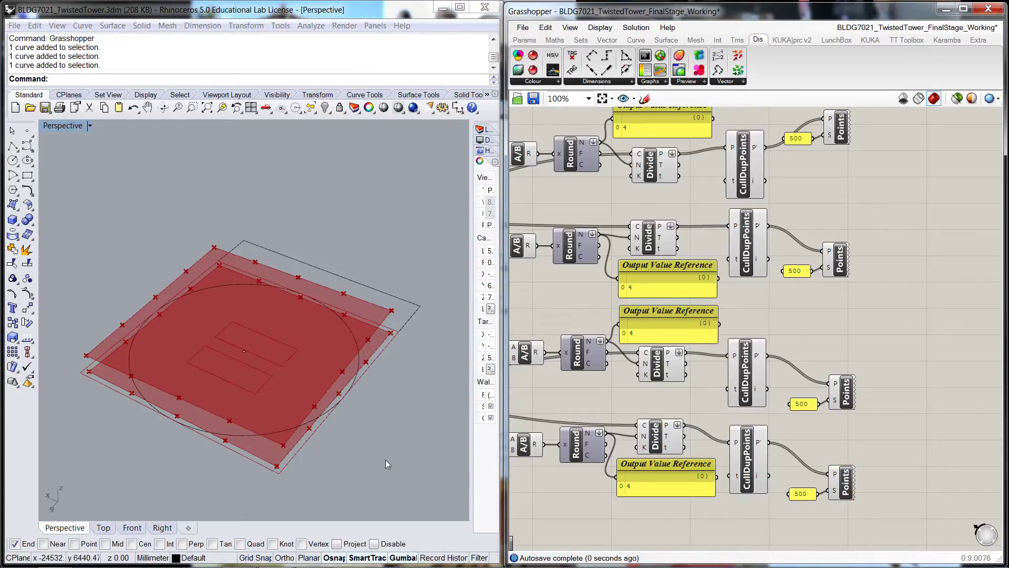
- Examine the point numbering along the edges and corners of the upper and lower floor surfaces in the Perspective viewport
{"action": "scroll", "coordinate": [292, 456], "scroll_direction": "up", "scroll_amount": 5}
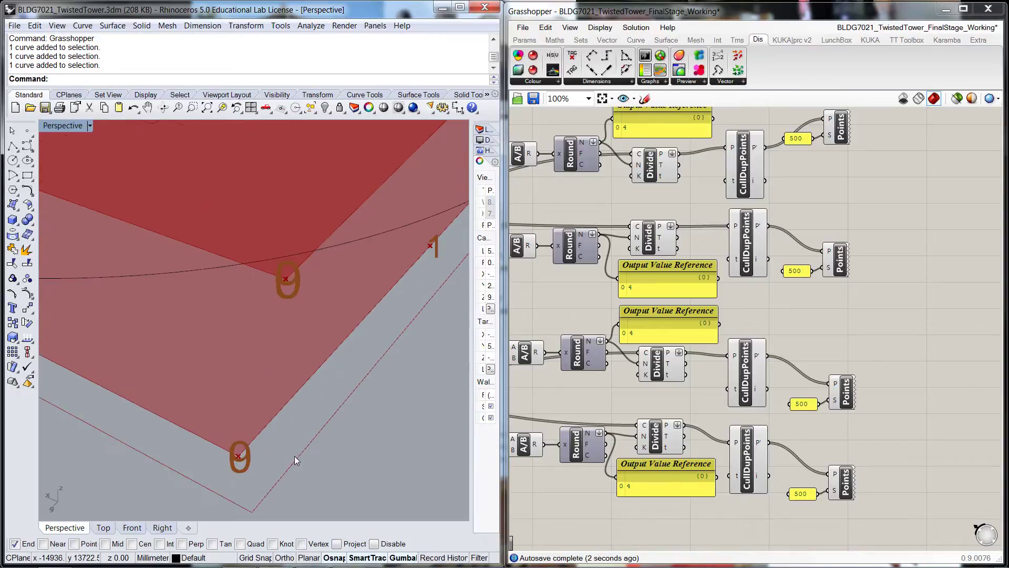
{"action": "scroll", "coordinate": [344, 444], "scroll_direction": "down", "scroll_amount": 4}
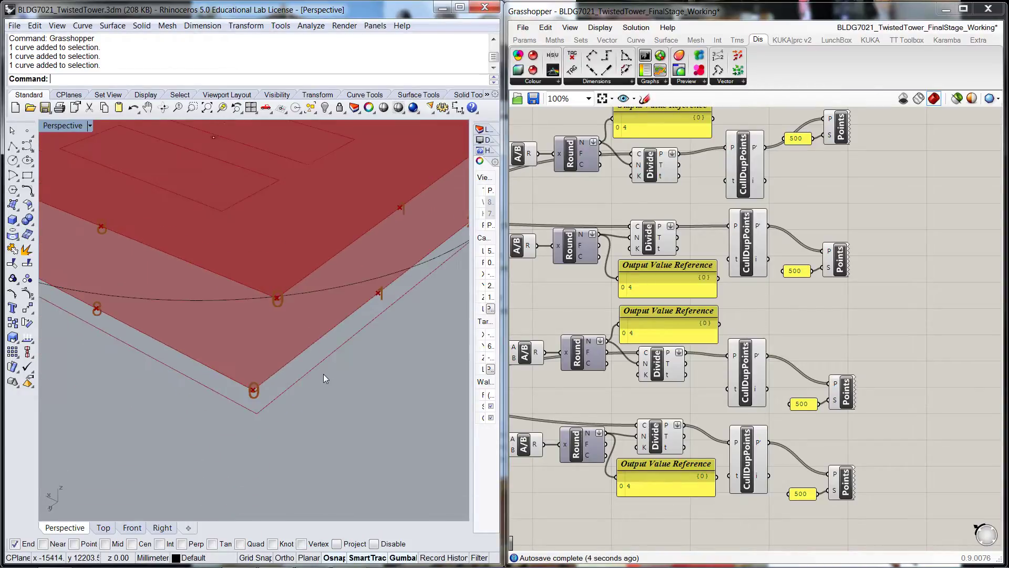
{"action": "right_click_drag", "start_coordinate": [323, 372], "coordinate": [342, 363]}
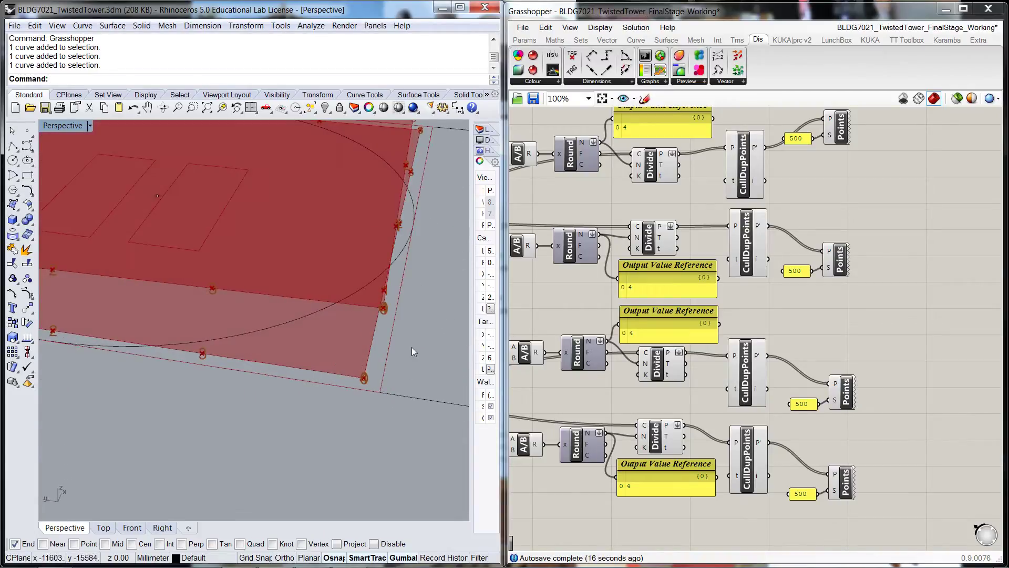
{"action": "right_click_drag", "start_coordinate": [380, 332], "coordinate": [224, 455]}
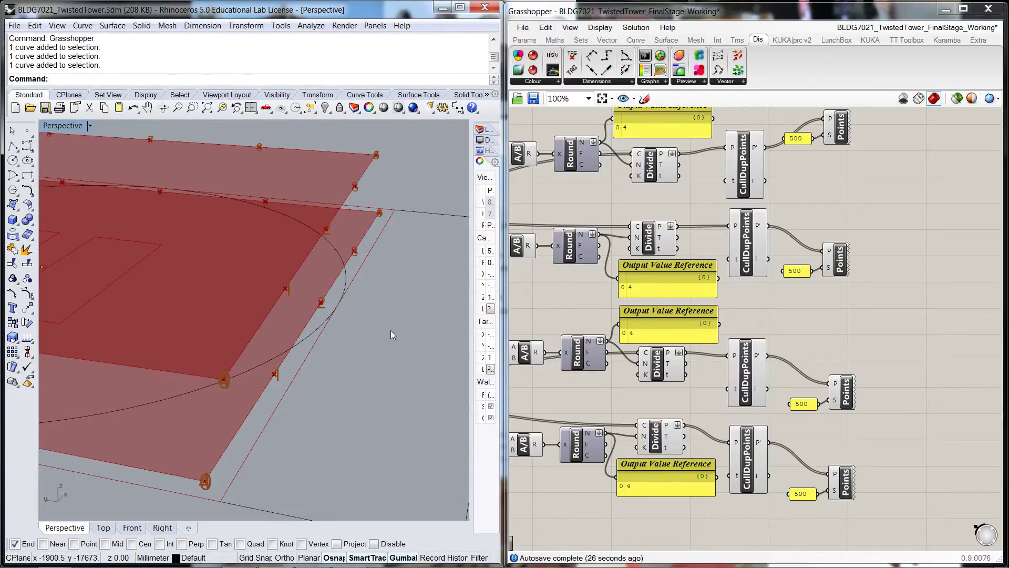
{"action": "right_click_drag", "start_coordinate": [390, 327], "coordinate": [389, 434]}
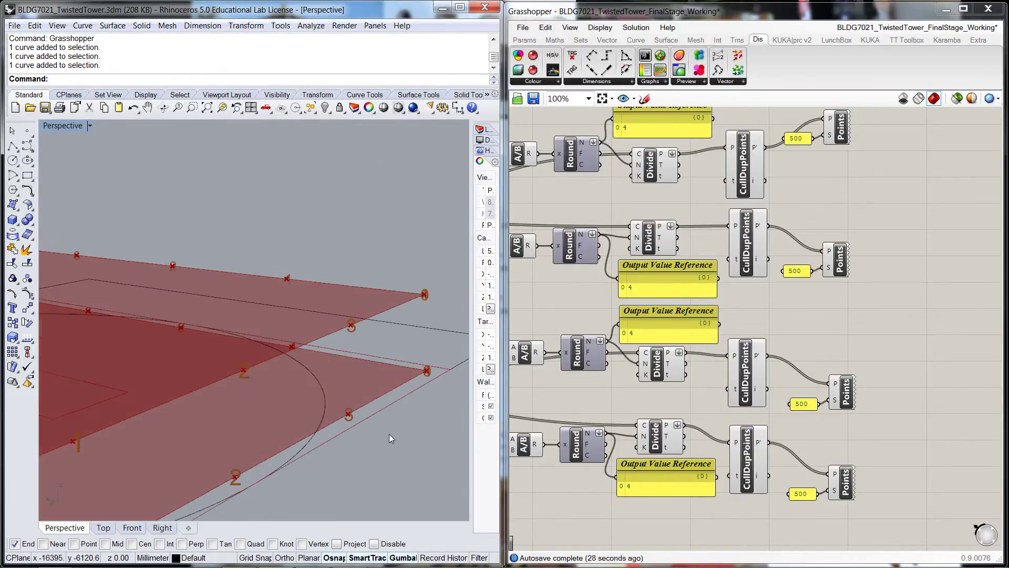
{"action": "scroll", "coordinate": [389, 434], "scroll_direction": "down", "scroll_amount": 7}
{"action": "right_click_drag", "start_coordinate": [308, 465], "coordinate": [174, 363]}
{"action": "scroll", "coordinate": [170, 363], "scroll_direction": "up", "scroll_amount": 10}
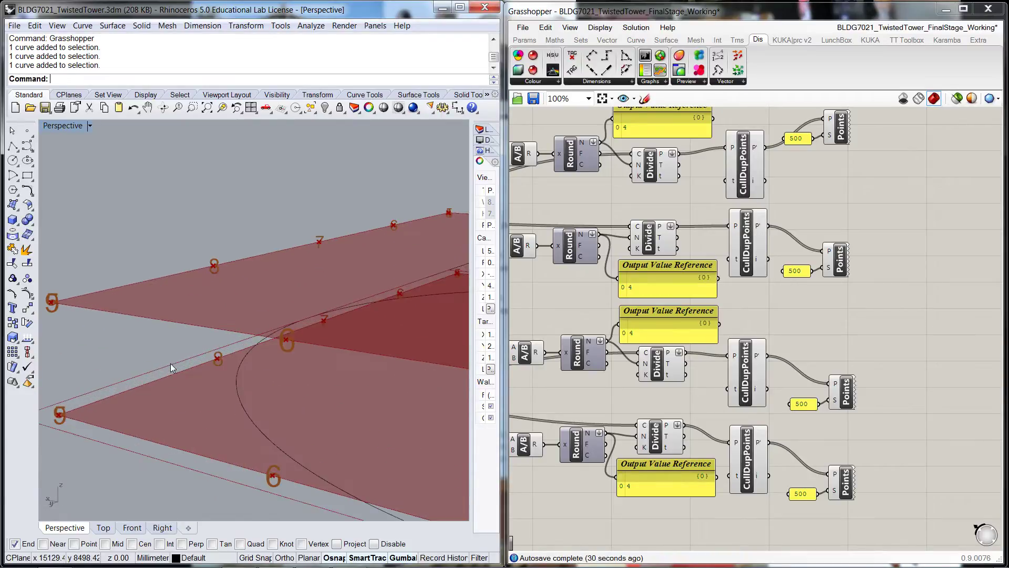
{"action": "right_click_drag", "start_coordinate": [186, 465], "coordinate": [154, 431]}
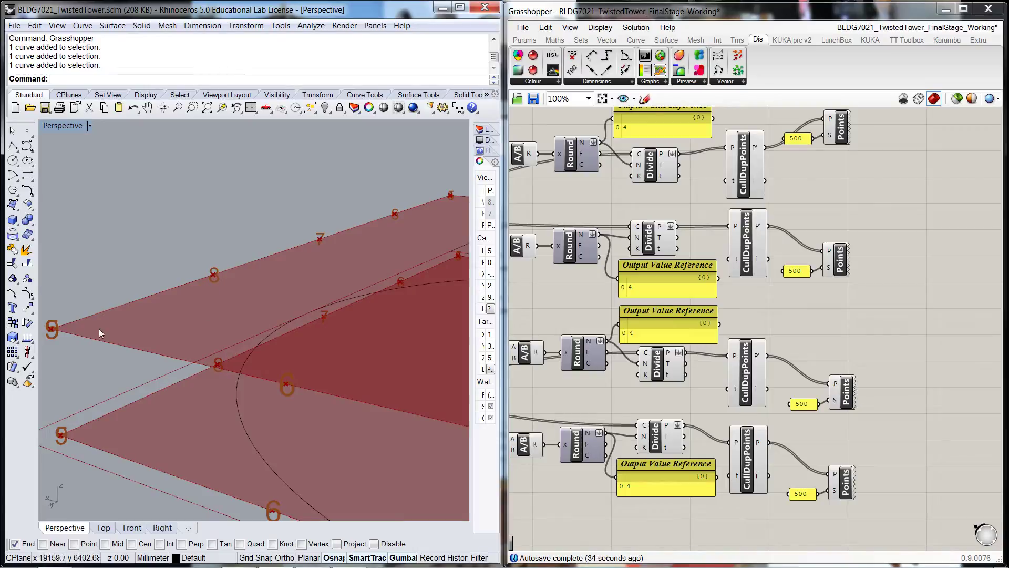
{"action": "scroll", "coordinate": [93, 386], "scroll_direction": "down", "scroll_amount": 12}
{"action": "scroll", "coordinate": [241, 456], "scroll_direction": "up", "scroll_amount": 5}
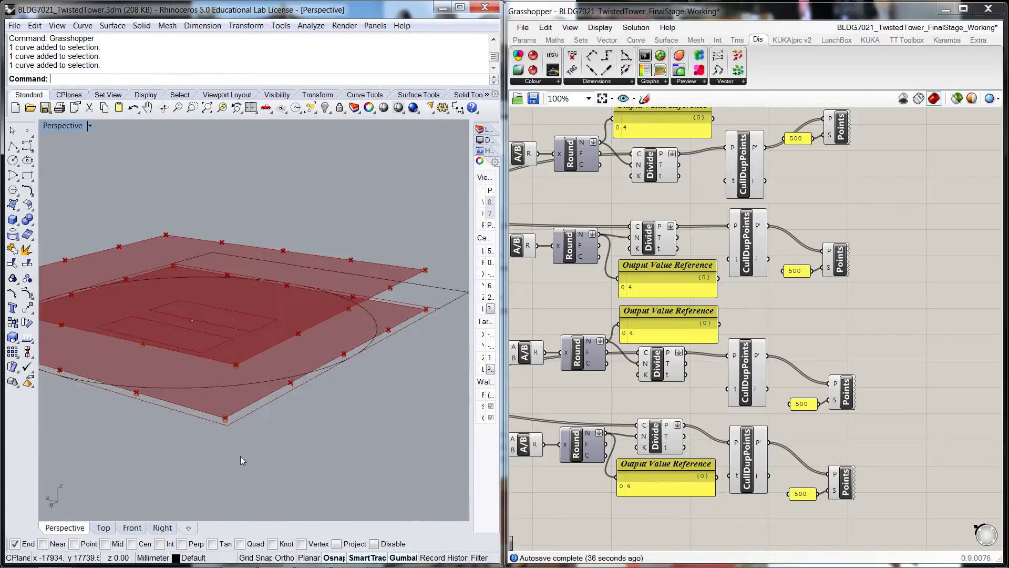
{"action": "scroll", "coordinate": [240, 456], "scroll_direction": "up", "scroll_amount": 2}
- Add a two-point Line component beyond the Point Lists, duplicate it directly below and align the pair
{"action": "right_click_drag", "start_coordinate": [869, 206], "coordinate": [789, 195]}
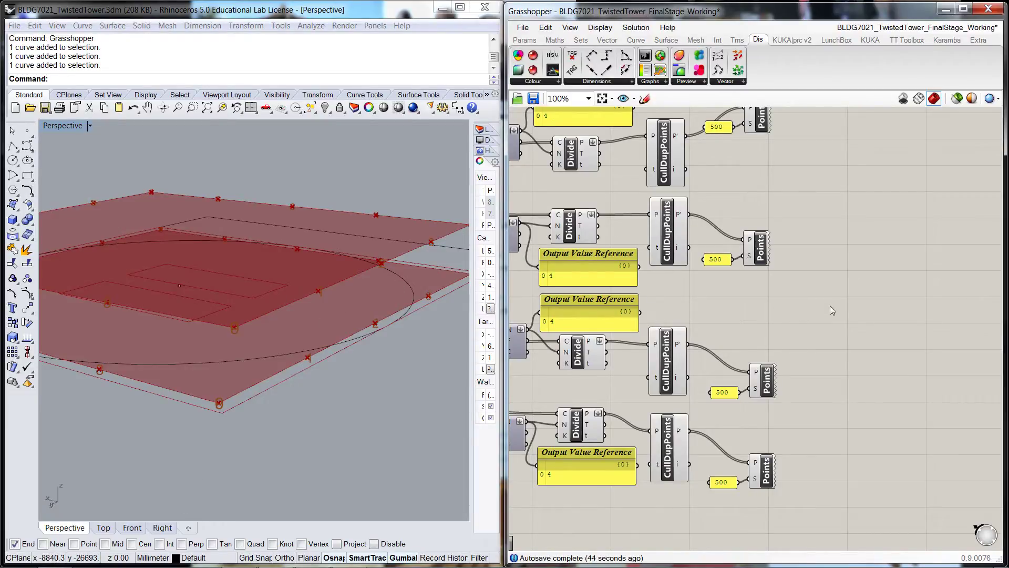
{"action": "right_click_drag", "start_coordinate": [831, 310], "coordinate": [759, 304]}
{"action": "scroll", "coordinate": [771, 306], "scroll_direction": "down", "scroll_amount": 1}
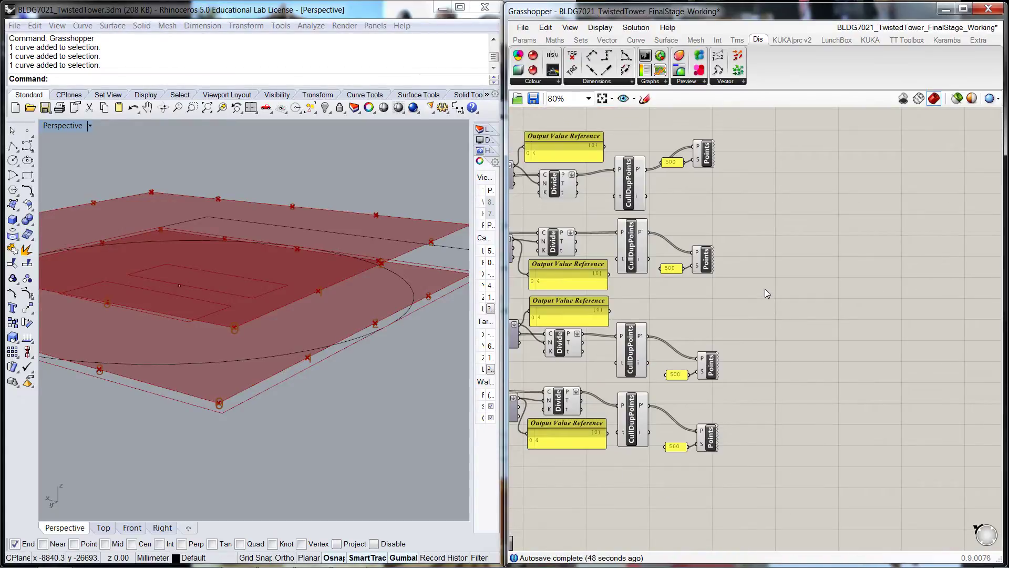
{"action": "double_click", "coordinate": [764, 289]}
{"action": "type", "text": "Lin"}
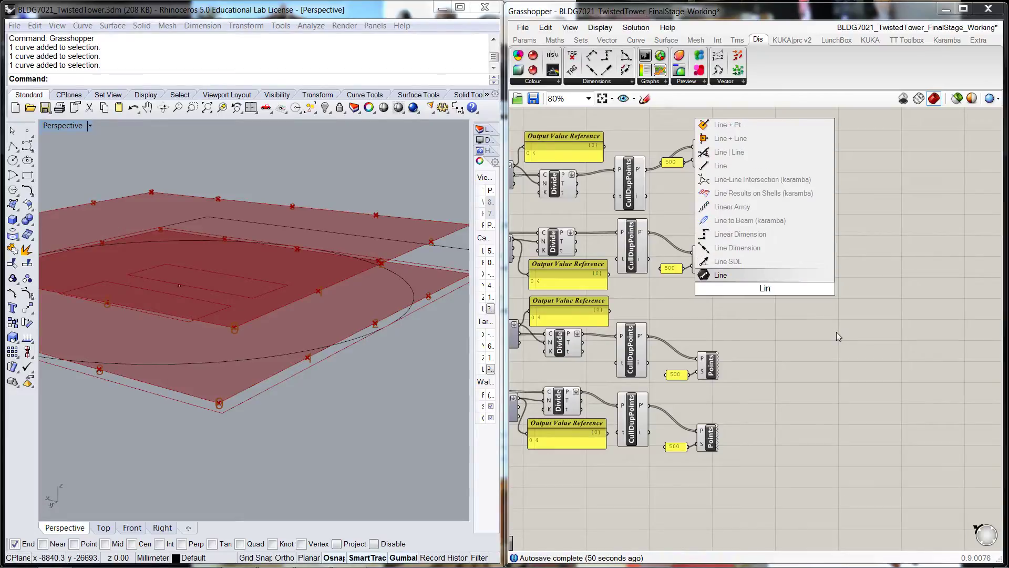
{"action": "left_click", "coordinate": [720, 166]}
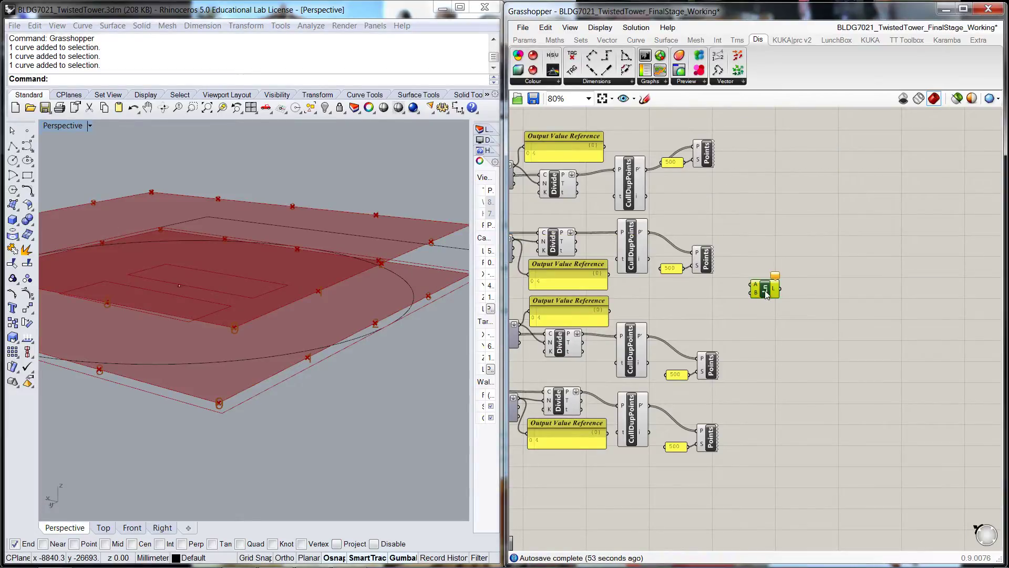
{"action": "left_click_drag", "start_coordinate": [766, 294], "coordinate": [764, 343], "text": "alt"}
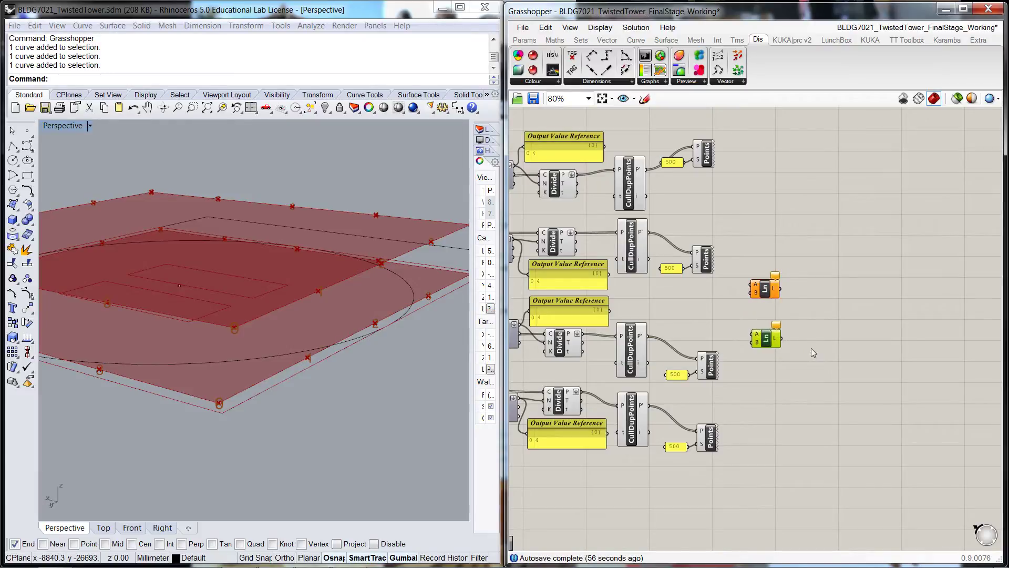
{"action": "left_click", "coordinate": [811, 329]}
{"action": "left_click_drag", "start_coordinate": [765, 288], "coordinate": [775, 286]}
{"action": "left_click_drag", "start_coordinate": [767, 347], "coordinate": [775, 341]}
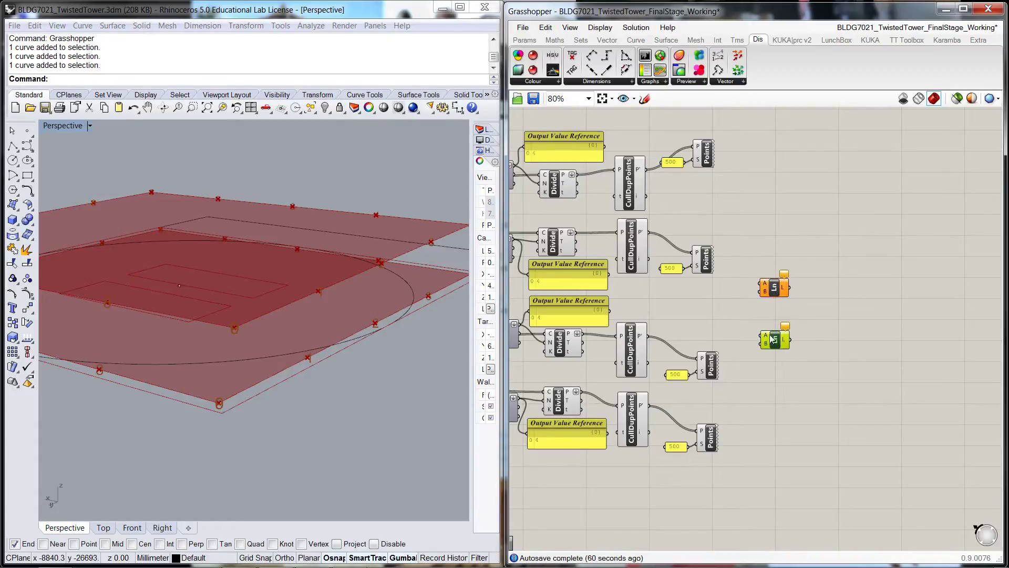
{"action": "left_click", "coordinate": [750, 308]}
- Connect the P' outputs of the first and third CullDupPoints to the upper Line component's A and B inputs respectively
{"action": "right_click_drag", "start_coordinate": [750, 308], "coordinate": [870, 314]}
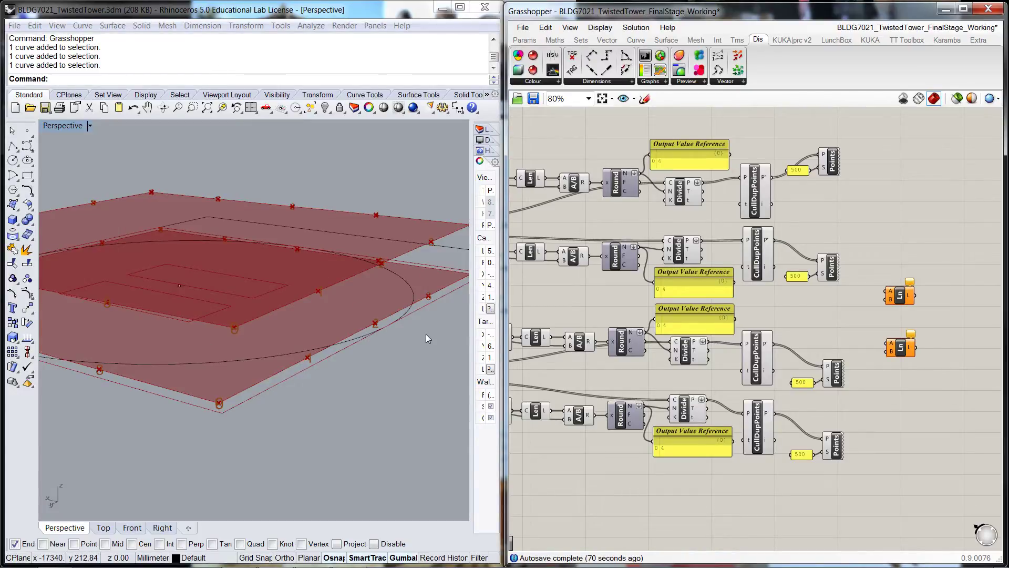
{"action": "right_click_drag", "start_coordinate": [775, 191], "coordinate": [917, 225]}
{"action": "mouse_move", "coordinate": [809, 188]}
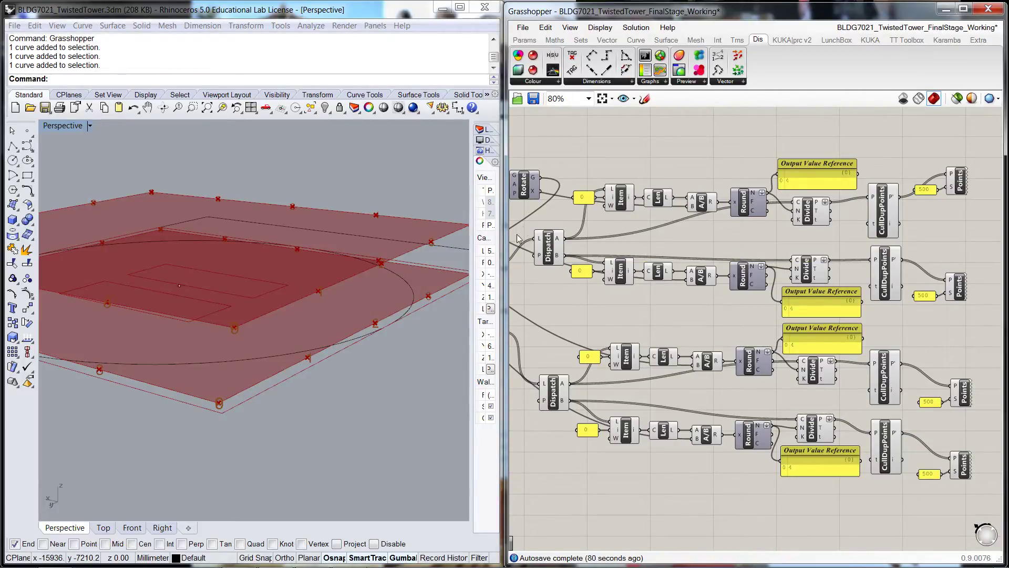
{"action": "right_click_drag", "start_coordinate": [955, 242], "coordinate": [770, 209]}
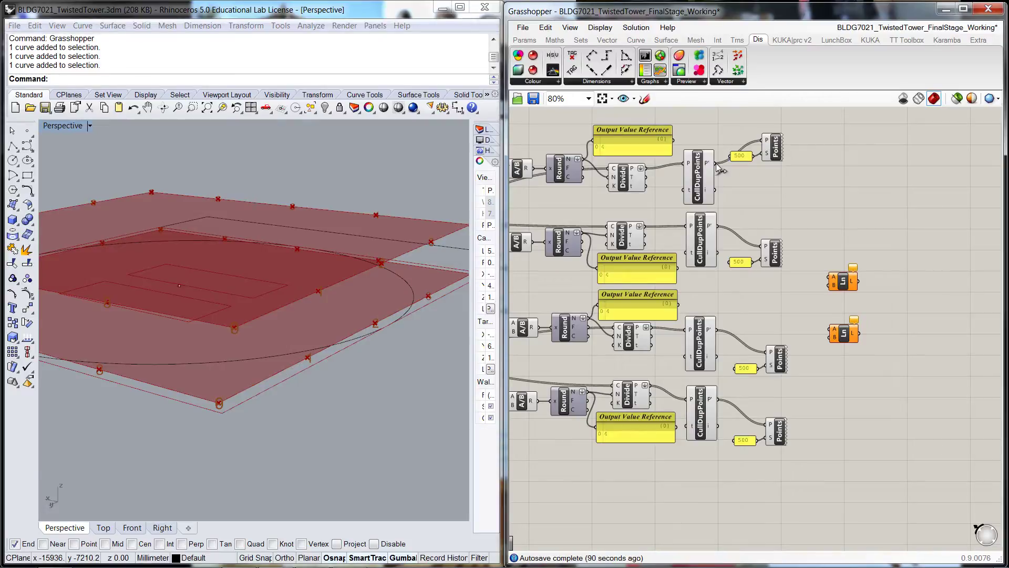
{"action": "left_click_drag", "start_coordinate": [719, 166], "coordinate": [831, 277]}
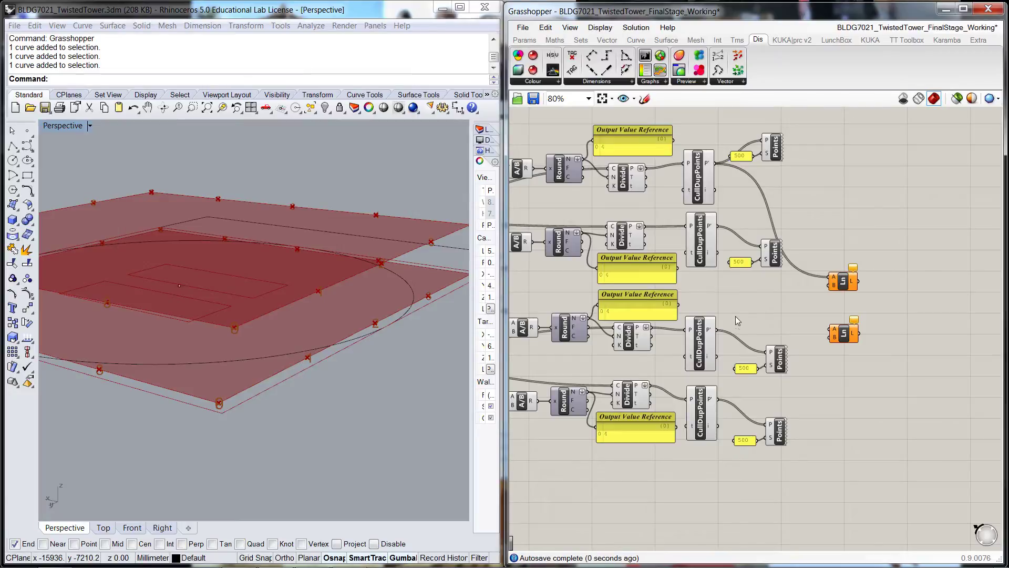
{"action": "left_click_drag", "start_coordinate": [718, 331], "coordinate": [830, 286]}
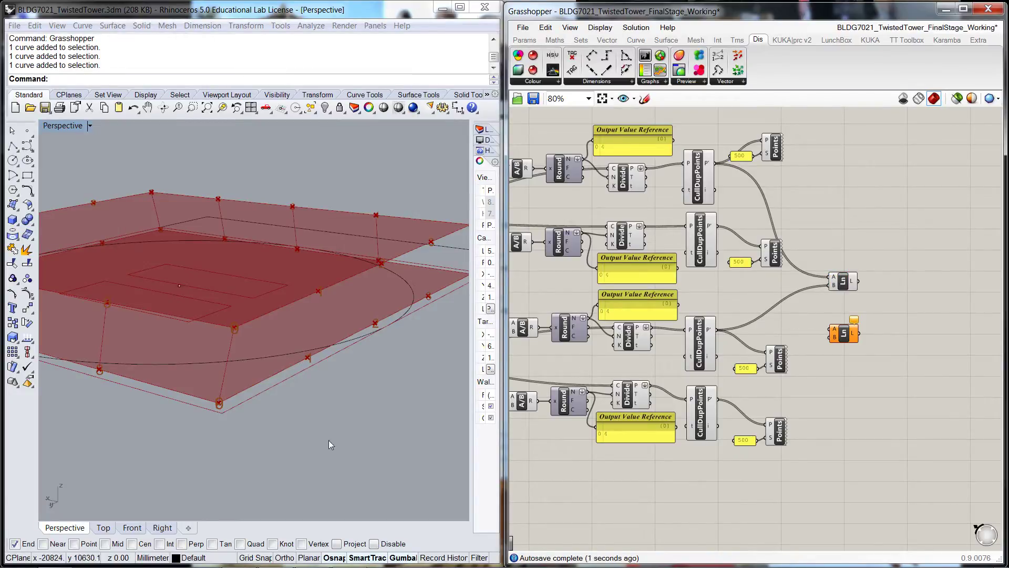
{"action": "right_click_drag", "start_coordinate": [254, 449], "coordinate": [155, 456]}
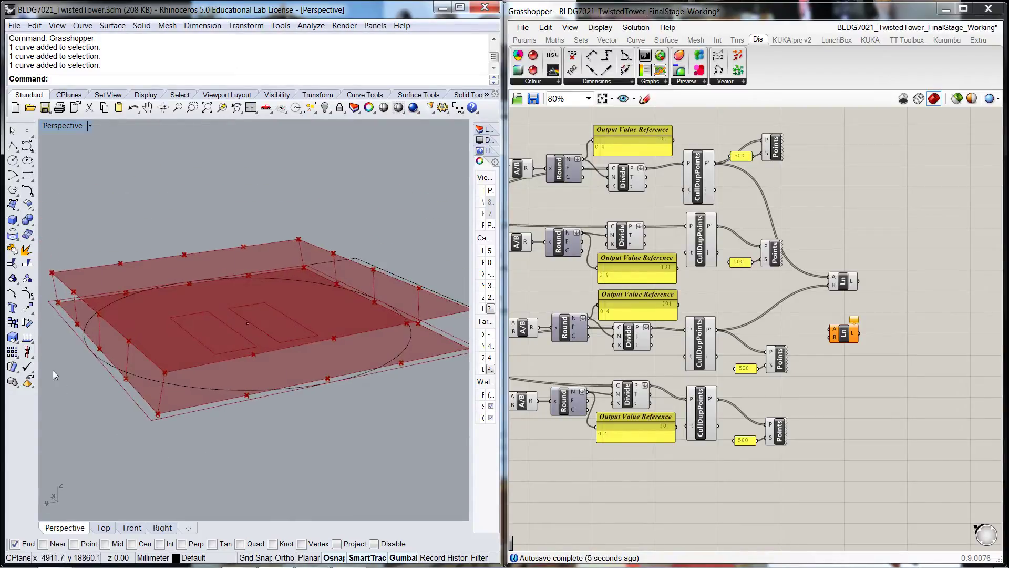
- Connect the P' outputs of the second and fourth CullDupPoints to the lower Line component's A and B inputs and inspect the lines in Perspective
{"action": "left_click", "coordinate": [885, 380]}
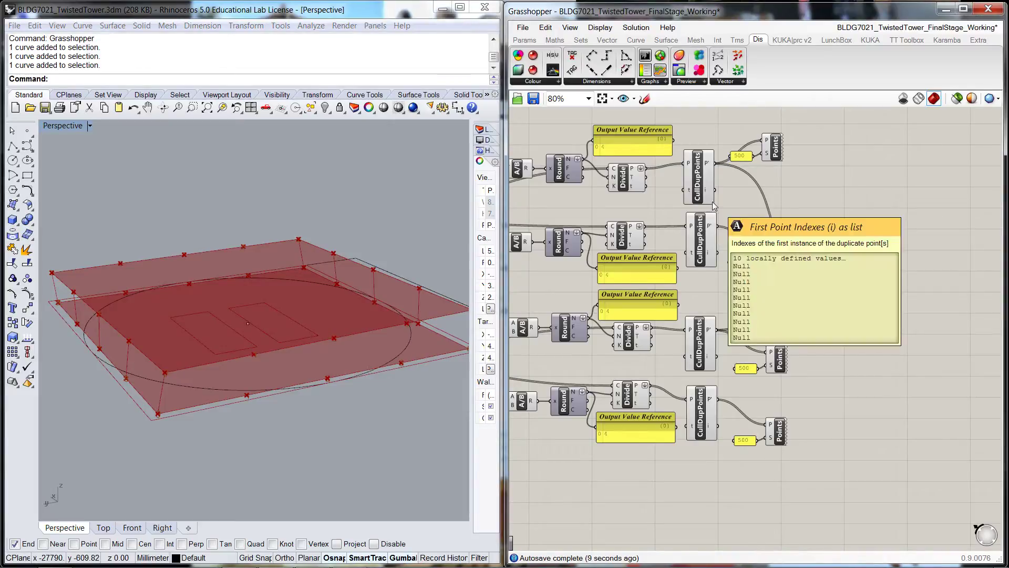
{"action": "left_click_drag", "start_coordinate": [717, 227], "coordinate": [833, 330]}
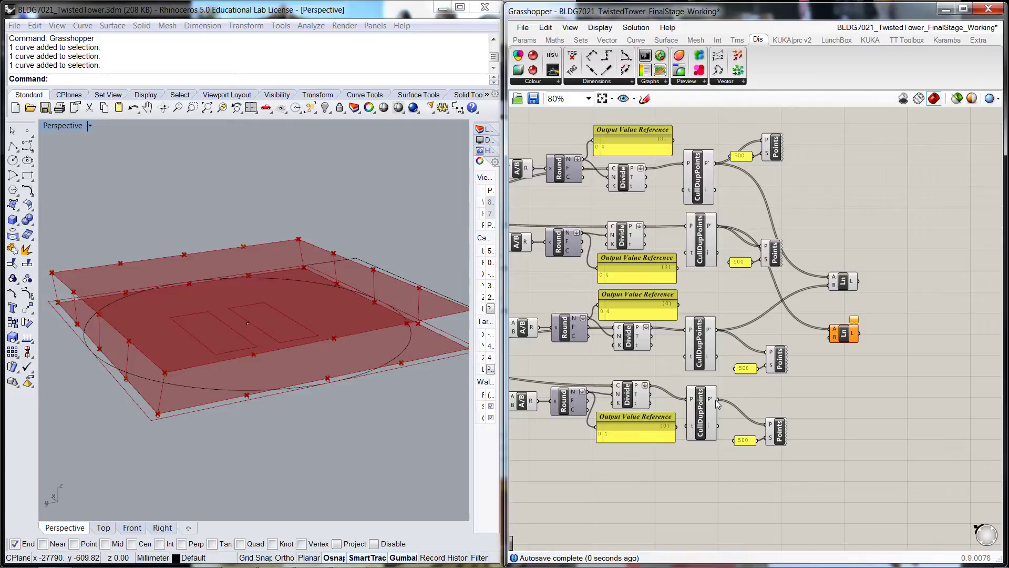
{"action": "left_click_drag", "start_coordinate": [718, 399], "coordinate": [832, 337]}
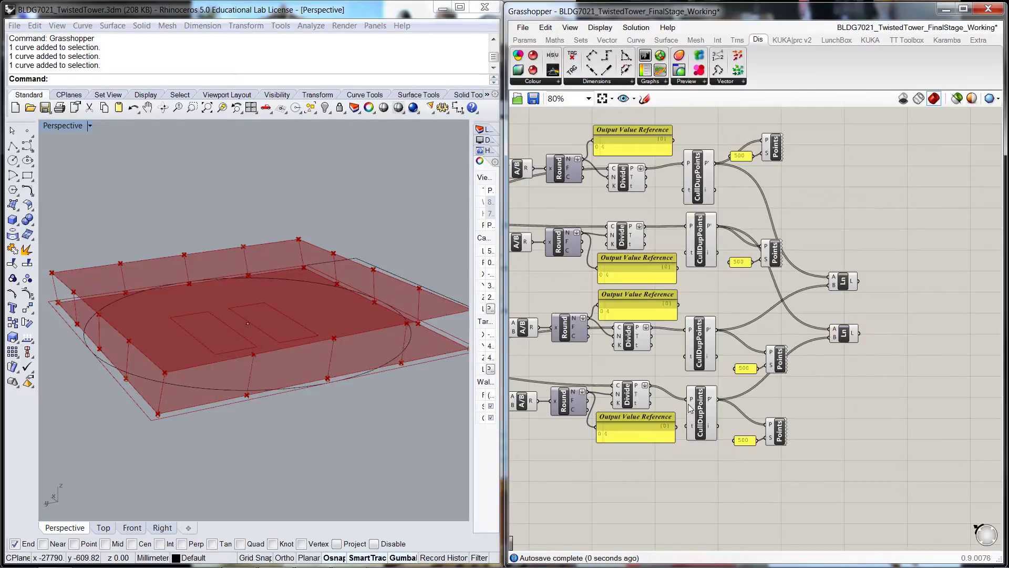
{"action": "right_click_drag", "start_coordinate": [317, 432], "coordinate": [387, 424]}
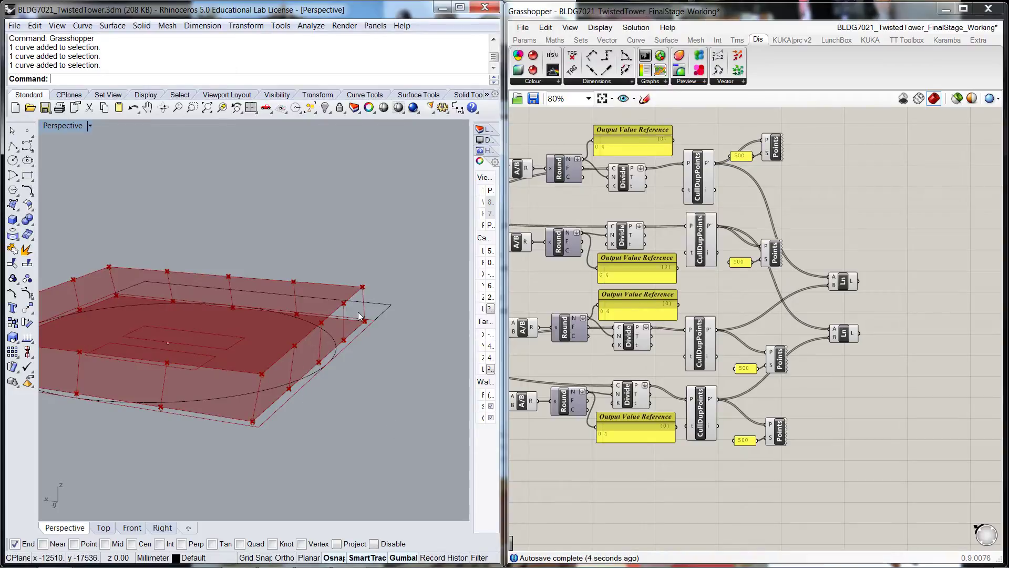
{"action": "right_click_drag", "start_coordinate": [308, 426], "coordinate": [269, 411]}
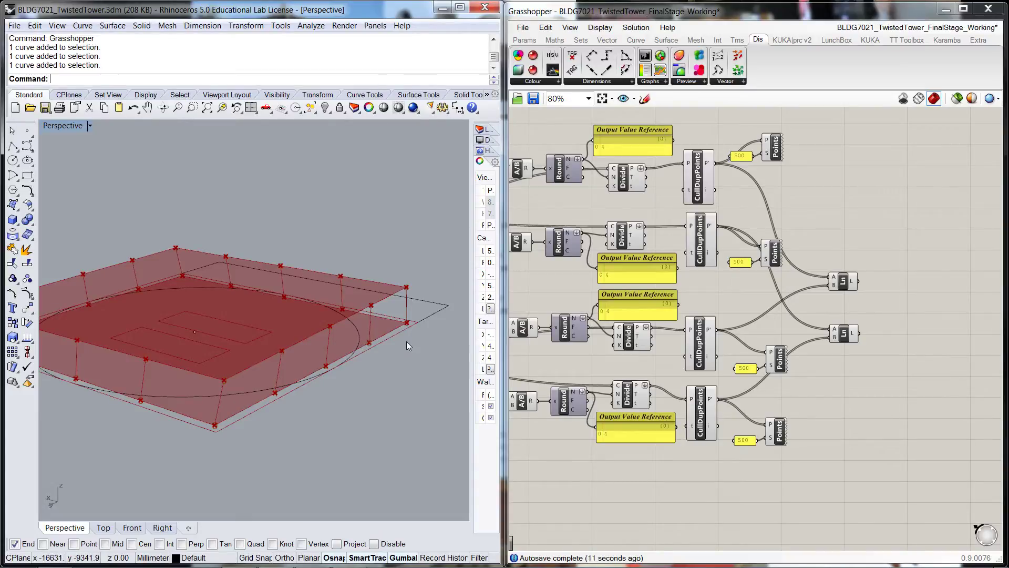
{"action": "scroll", "coordinate": [432, 365], "scroll_direction": "up", "scroll_amount": 5}
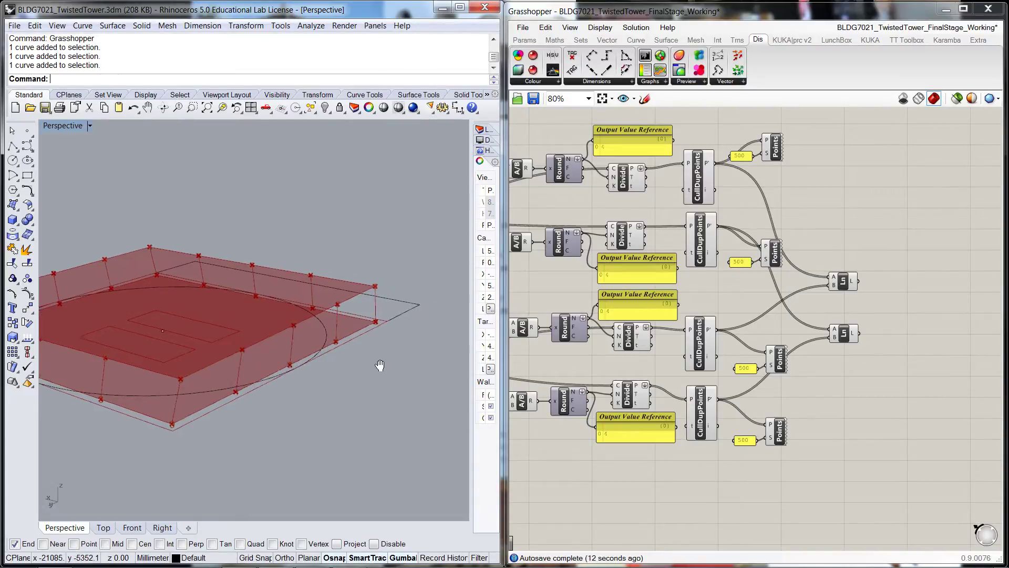
{"action": "scroll", "coordinate": [351, 304], "scroll_direction": "up", "scroll_amount": 2}
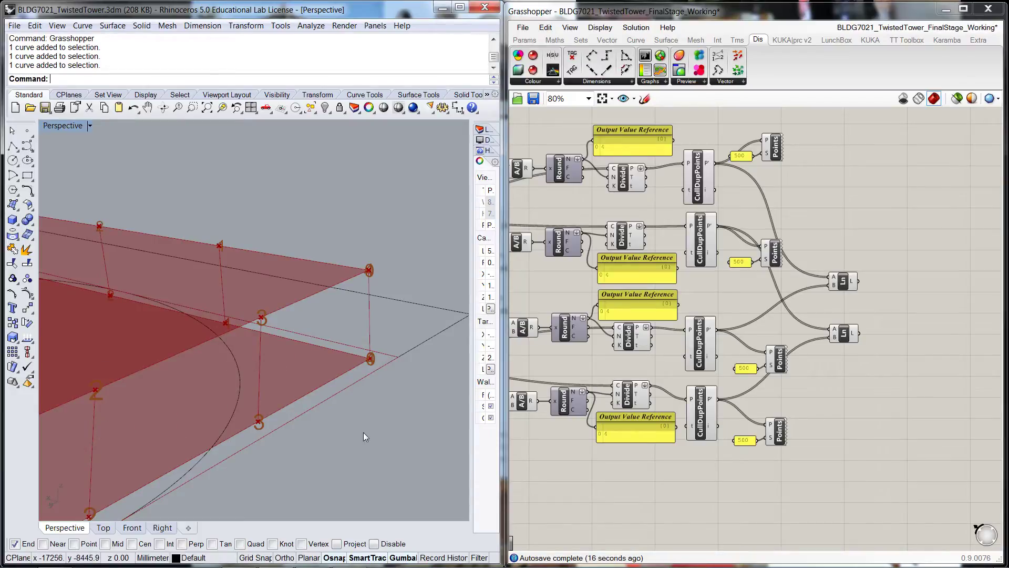
{"action": "scroll", "coordinate": [367, 412], "scroll_direction": "down", "scroll_amount": 3}
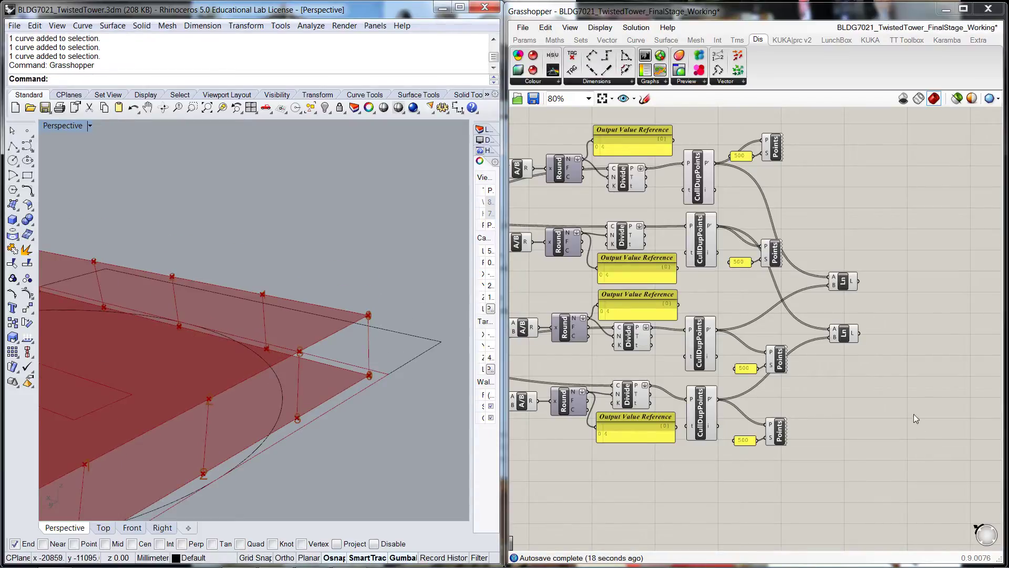
- Shift the two Line components slightly away from the Point Lists and align them closer together, one below the other
{"action": "right_click_drag", "start_coordinate": [914, 414], "coordinate": [768, 409]}
{"action": "right_click_drag", "start_coordinate": [807, 347], "coordinate": [689, 369]}
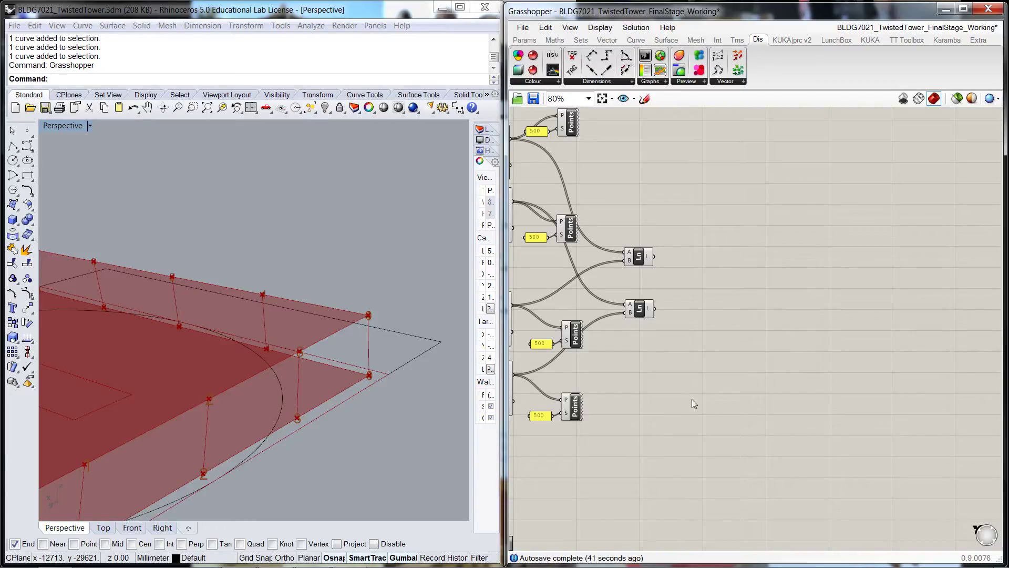
{"action": "left_click_drag", "start_coordinate": [642, 260], "coordinate": [654, 260]}
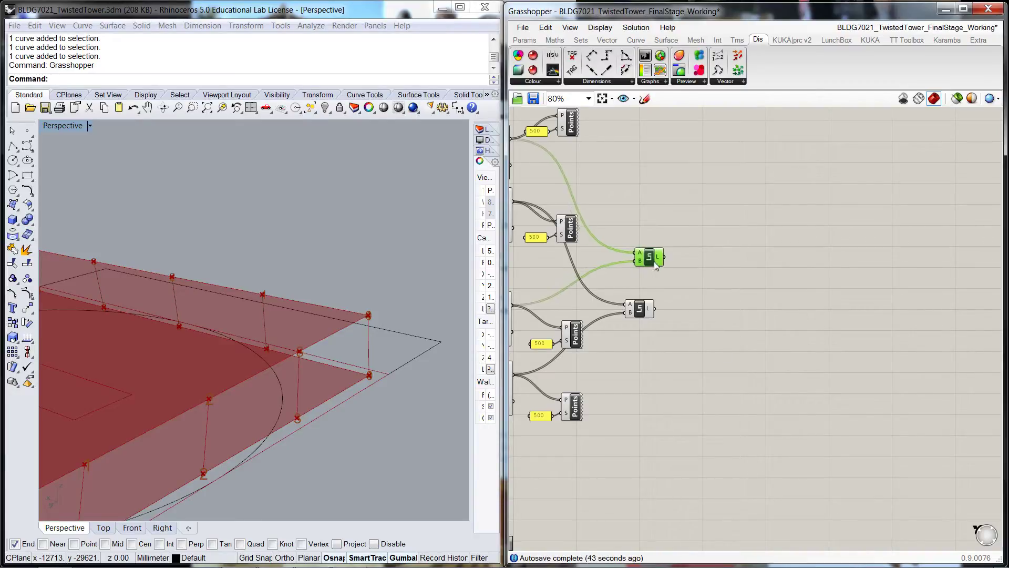
{"action": "left_click_drag", "start_coordinate": [643, 311], "coordinate": [649, 297]}
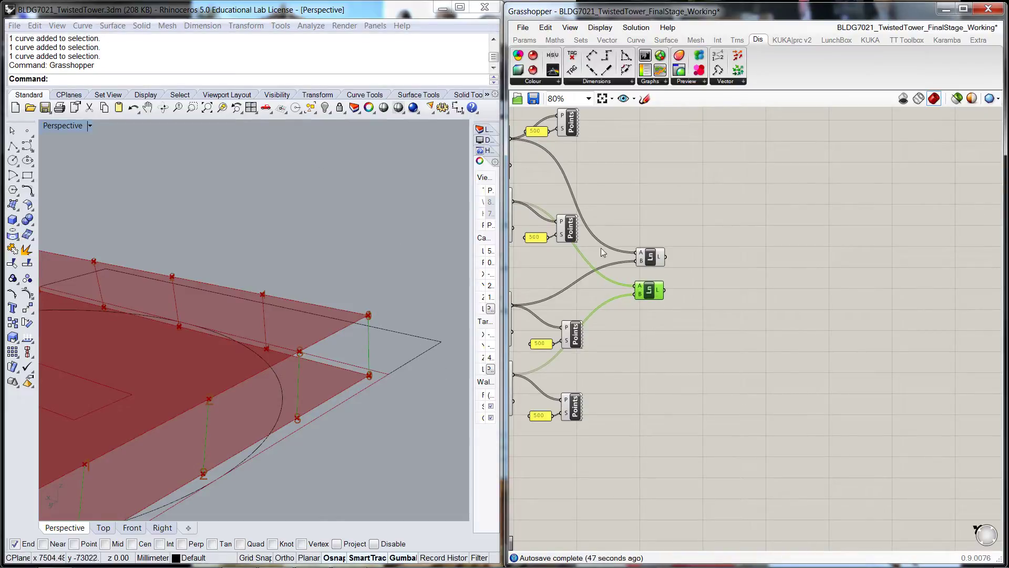
{"action": "left_click", "coordinate": [701, 316]}
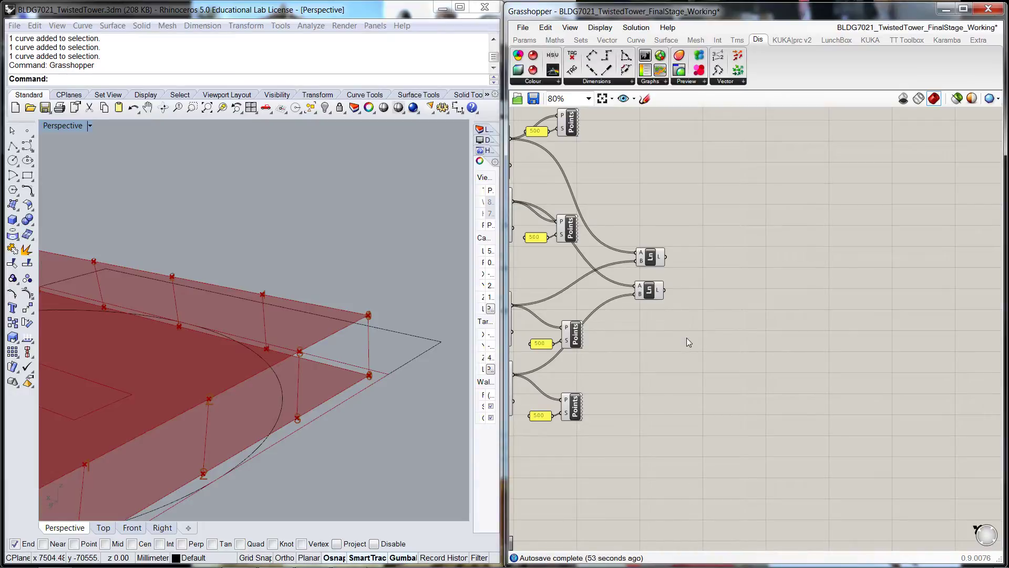
- Add a Move component beyond the two Line components and duplicate it directly below
{"action": "double_click", "coordinate": [736, 258]}
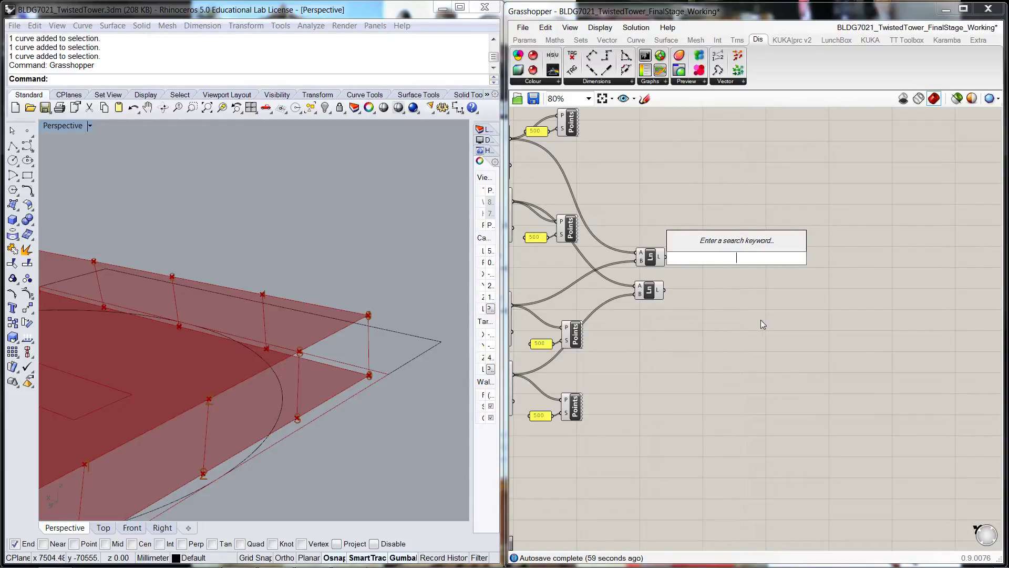
{"action": "type", "text": "move"}
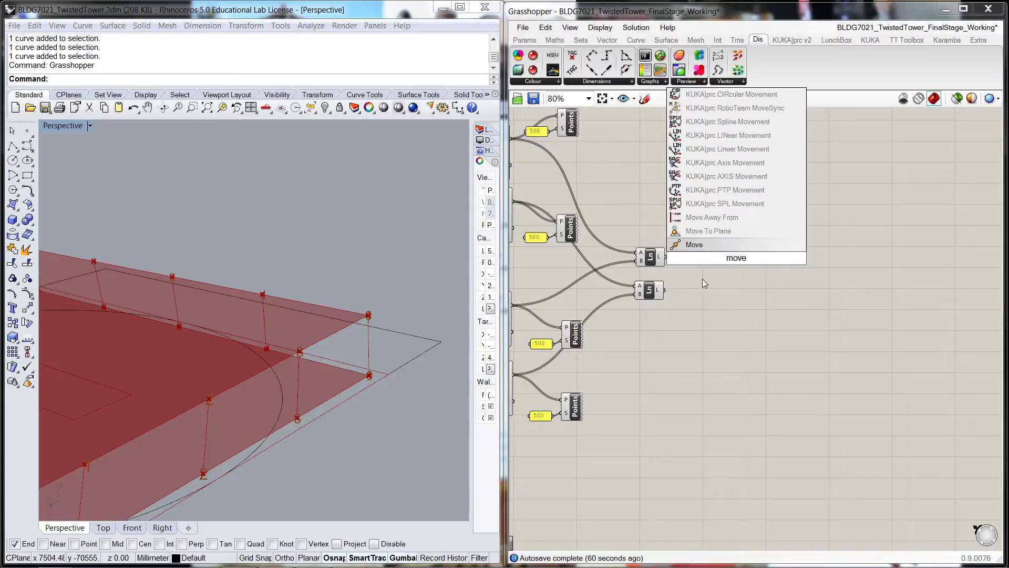
{"action": "key", "text": "Return"}
{"action": "left_click", "coordinate": [742, 266]}
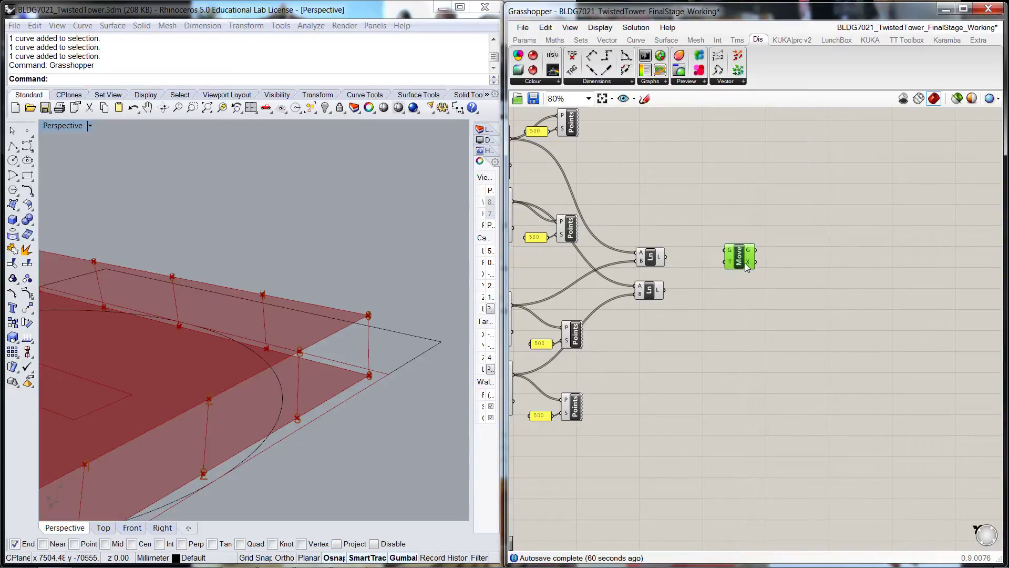
{"action": "left_click_drag", "start_coordinate": [742, 265], "coordinate": [740, 317]}
{"action": "left_click", "coordinate": [679, 268]}
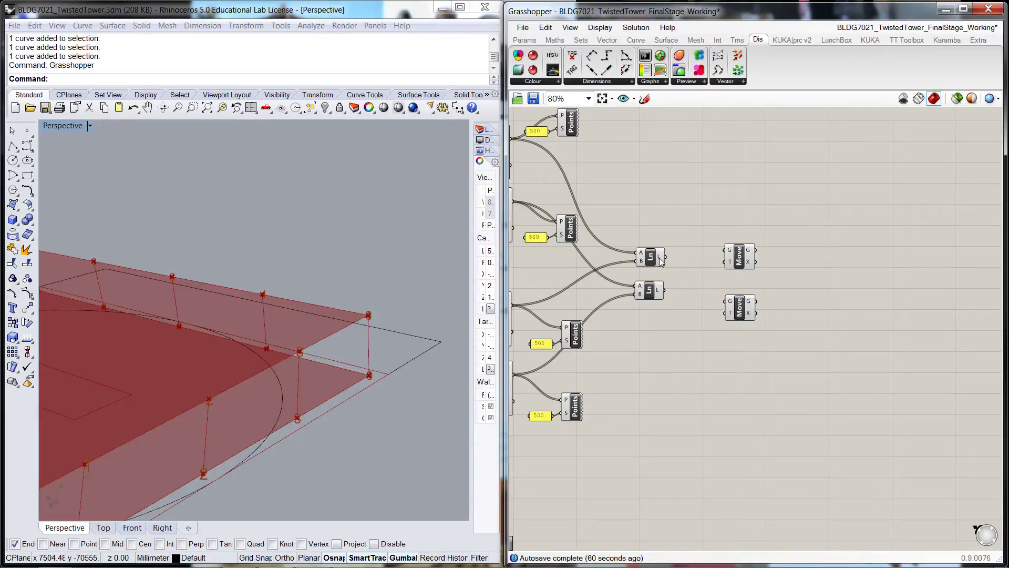
- Graft the L output of both Line components and slightly reposition the two Move components
{"action": "right_click", "coordinate": [660, 261]}
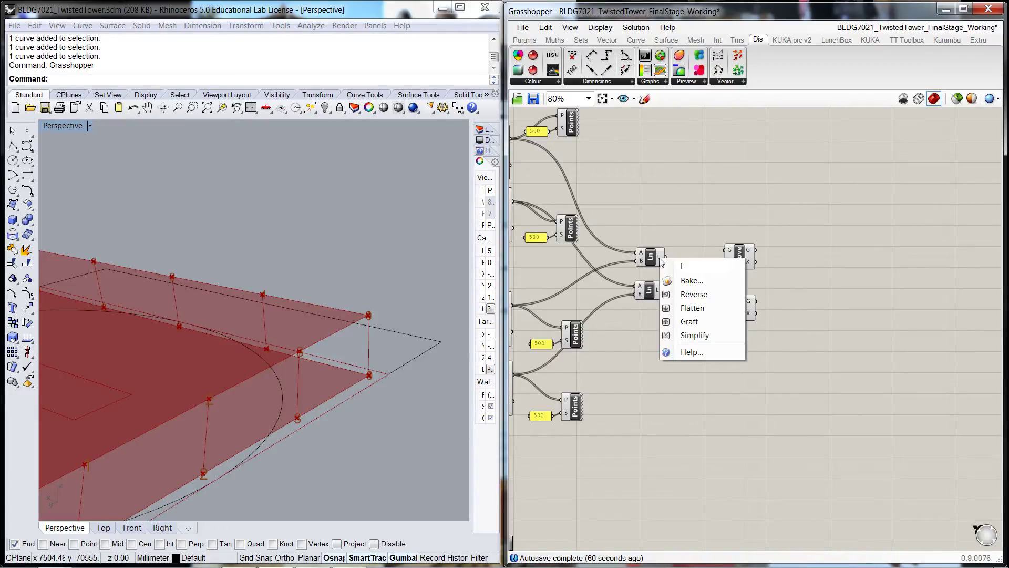
{"action": "left_click", "coordinate": [689, 322]}
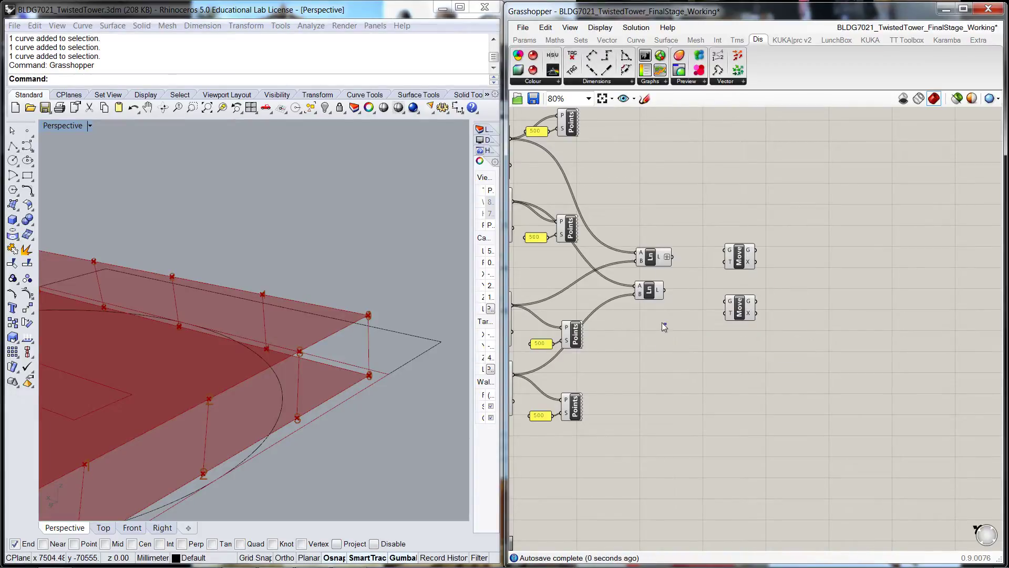
{"action": "right_click", "coordinate": [658, 292]}
{"action": "left_click", "coordinate": [688, 353]}
{"action": "left_click_drag", "start_coordinate": [749, 258], "coordinate": [751, 257]}
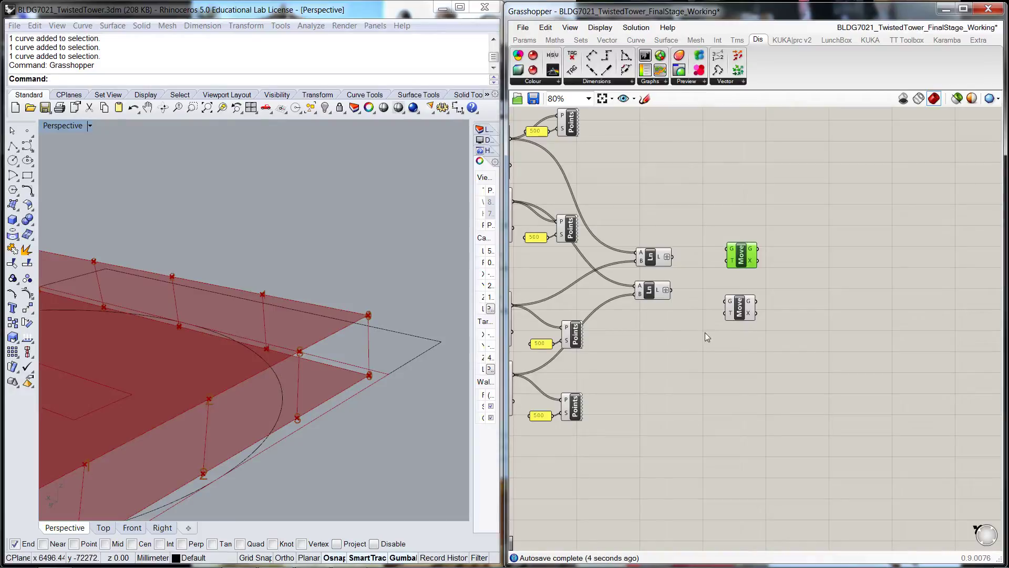
{"action": "left_click_drag", "start_coordinate": [739, 315], "coordinate": [745, 313]}
{"action": "left_click", "coordinate": [757, 412]}
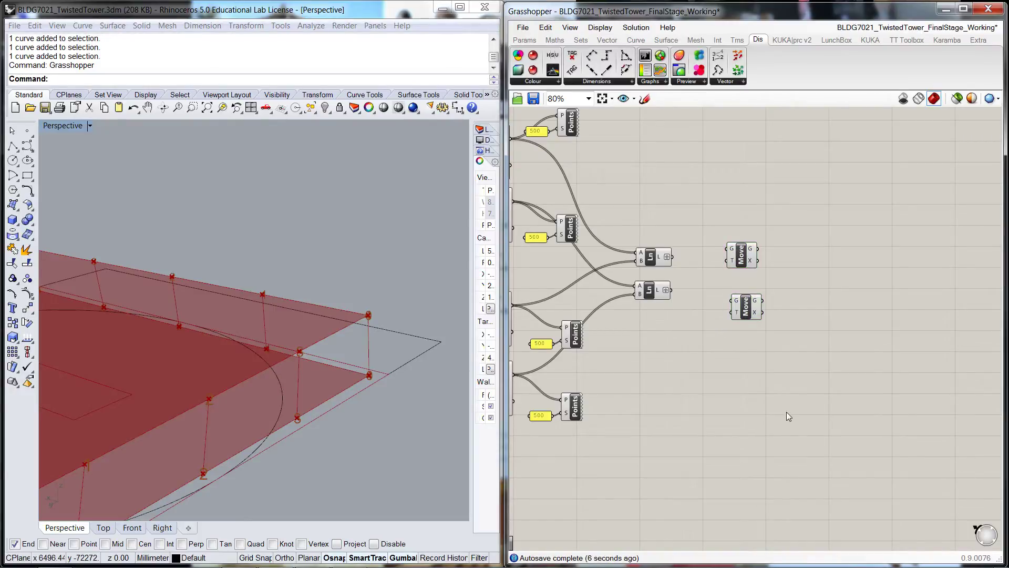
- Add a Series component below the Line and Move components
{"action": "scroll", "coordinate": [836, 440], "scroll_direction": "up", "scroll_amount": 2}
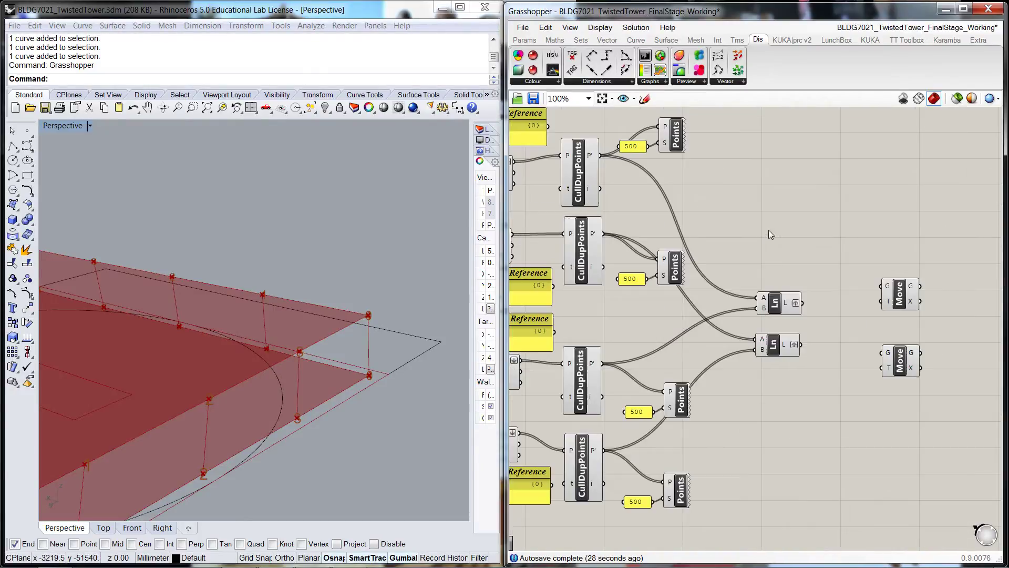
{"action": "double_click", "coordinate": [809, 436]}
{"action": "type", "text": "se"}
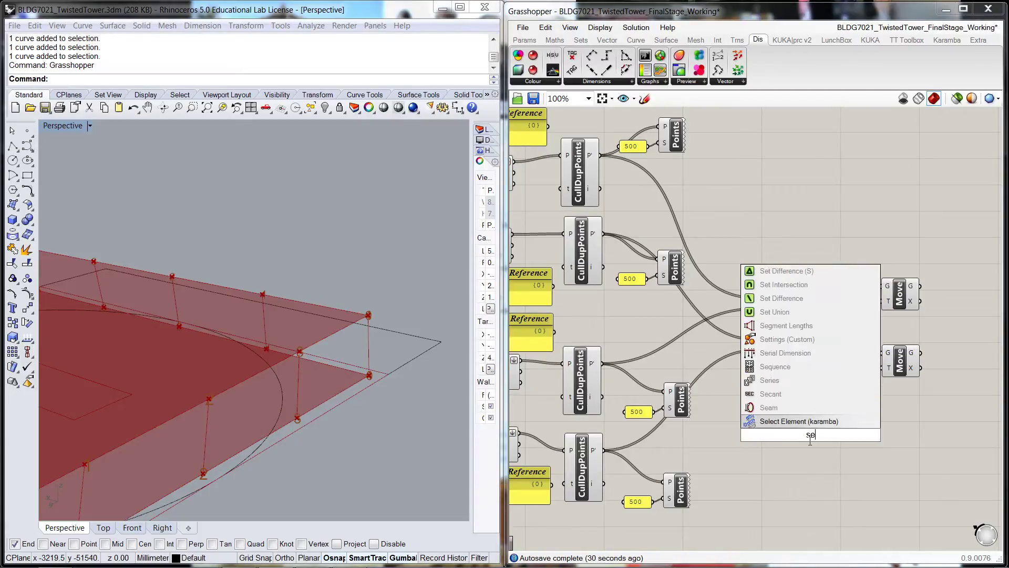
{"action": "type", "text": "r"}
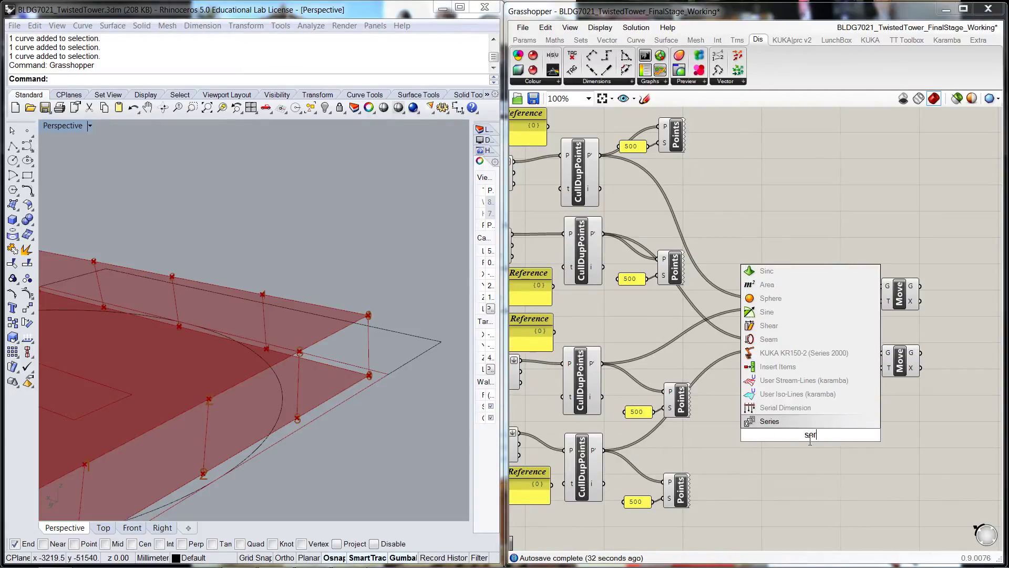
{"action": "left_click", "coordinate": [783, 424]}
- Connect the FLOOR TO FLOOR slider to the Series component's Step (N) input and shift the Series slightly away from the Lines
{"action": "scroll", "coordinate": [832, 473], "scroll_direction": "down", "scroll_amount": 6}
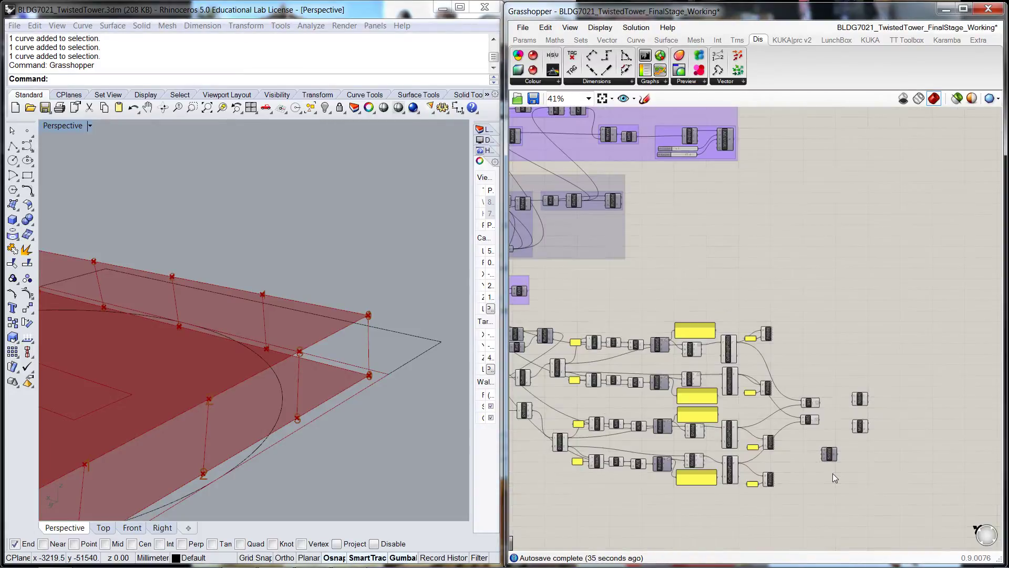
{"action": "scroll", "coordinate": [584, 385], "scroll_direction": "up", "scroll_amount": 3}
{"action": "scroll", "coordinate": [584, 385], "scroll_direction": "up", "scroll_amount": 3}
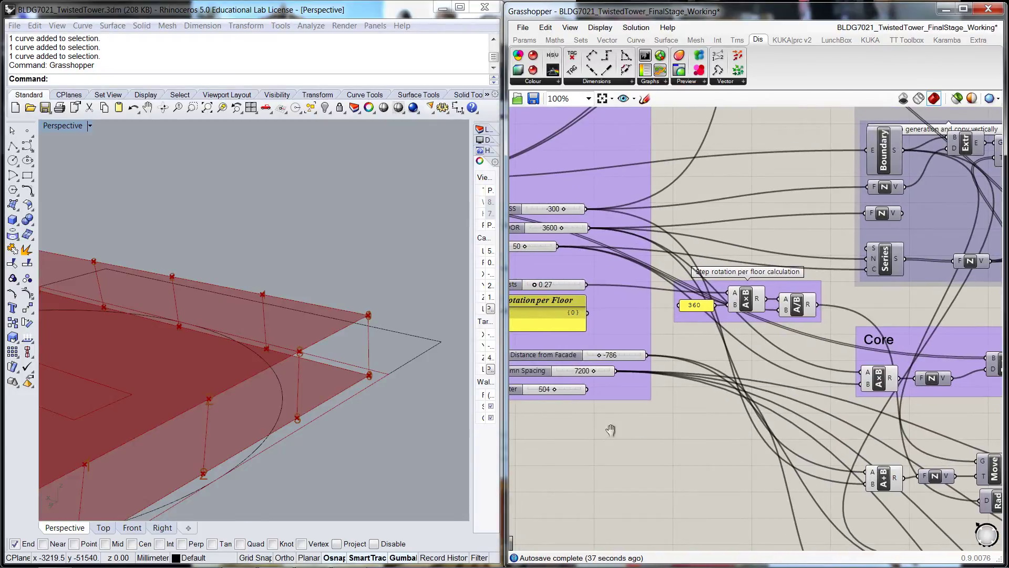
{"action": "right_click_drag", "start_coordinate": [611, 430], "coordinate": [702, 438]}
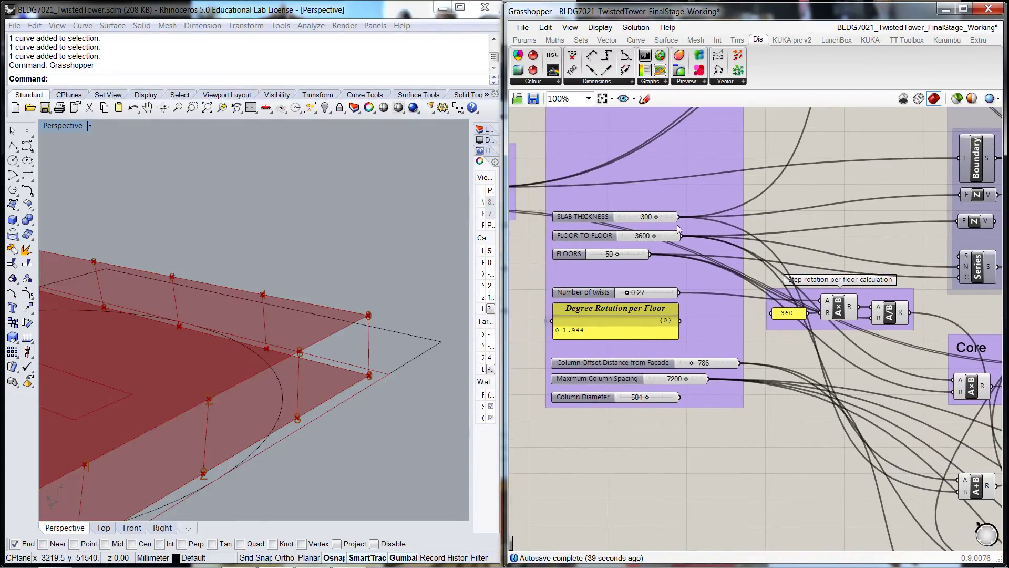
{"action": "left_click_drag", "start_coordinate": [682, 235], "coordinate": [873, 399]}
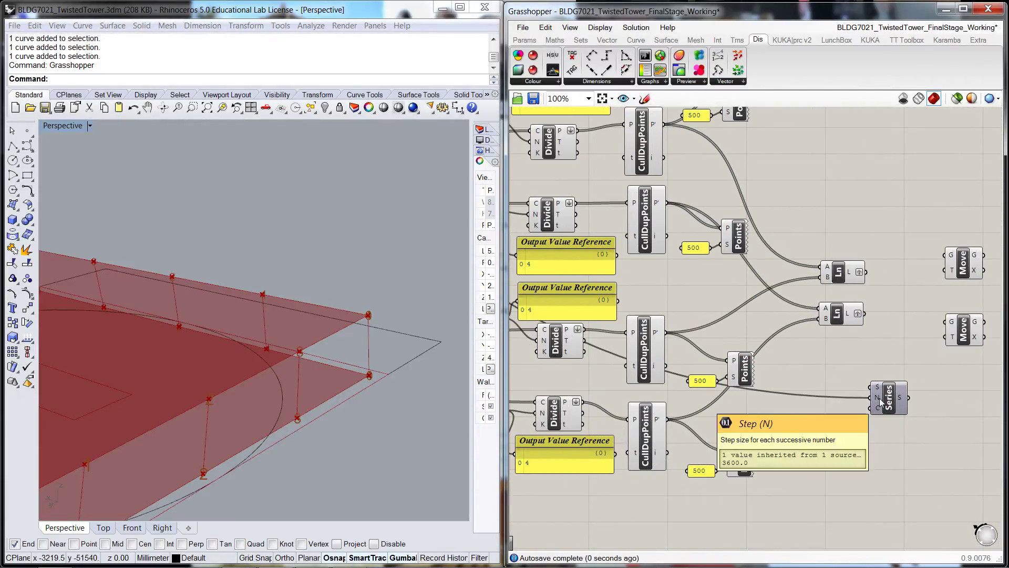
{"action": "left_click_drag", "start_coordinate": [886, 400], "coordinate": [911, 413]}
{"action": "left_click", "coordinate": [898, 427]}
{"action": "left_click", "coordinate": [891, 446]}
- Add a Subtraction component just below and before the Series component
{"action": "scroll", "coordinate": [891, 446], "scroll_direction": "down", "scroll_amount": 5}
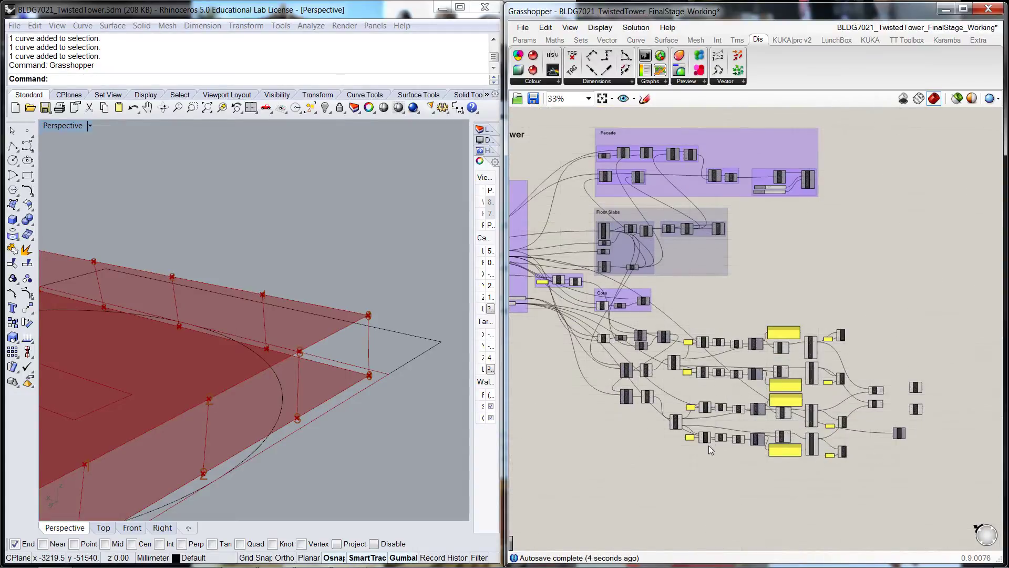
{"action": "scroll", "coordinate": [556, 288], "scroll_direction": "up", "scroll_amount": 4}
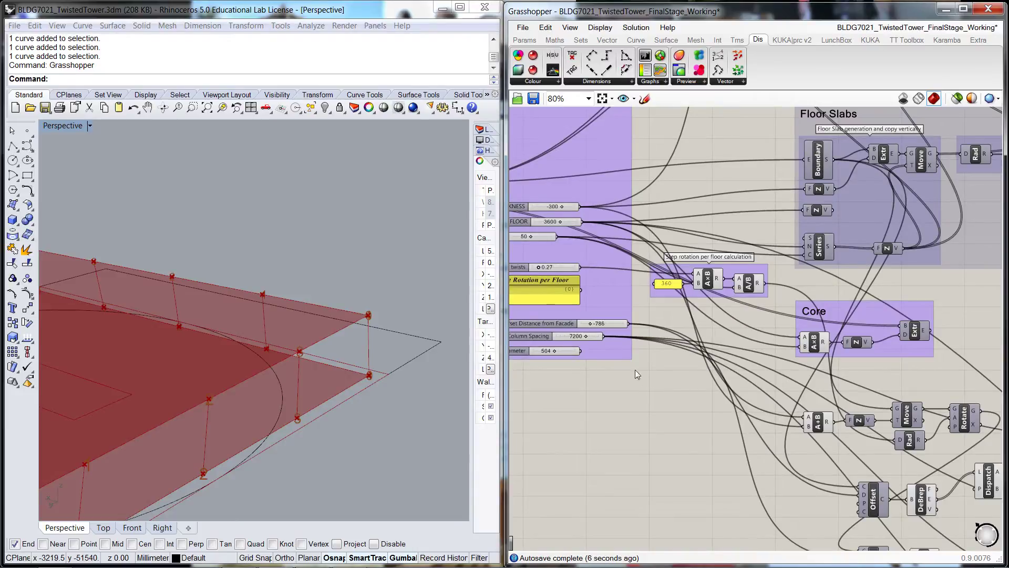
{"action": "scroll", "coordinate": [621, 408], "scroll_direction": "down", "scroll_amount": 3}
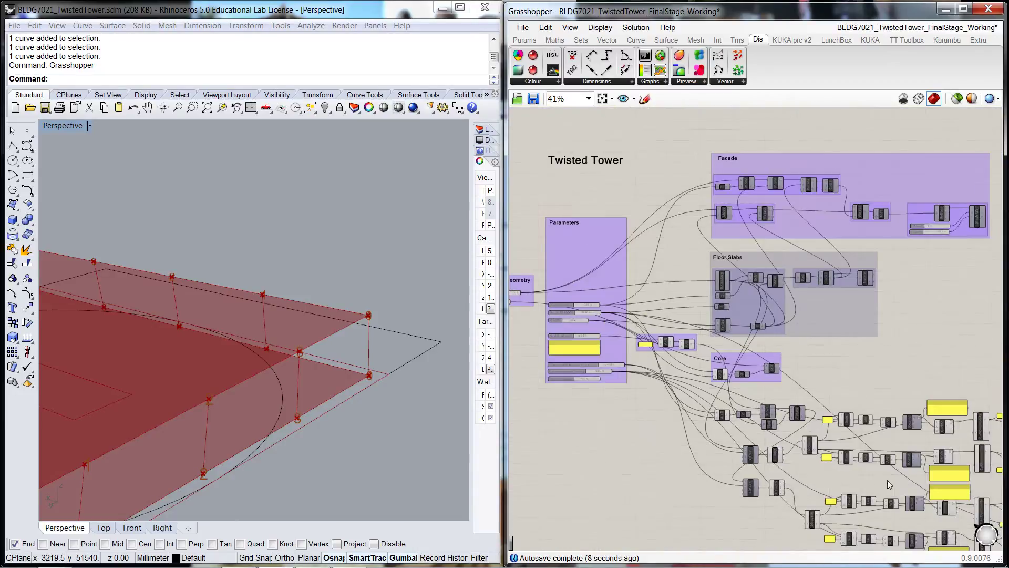
{"action": "right_click_drag", "start_coordinate": [967, 502], "coordinate": [763, 398]}
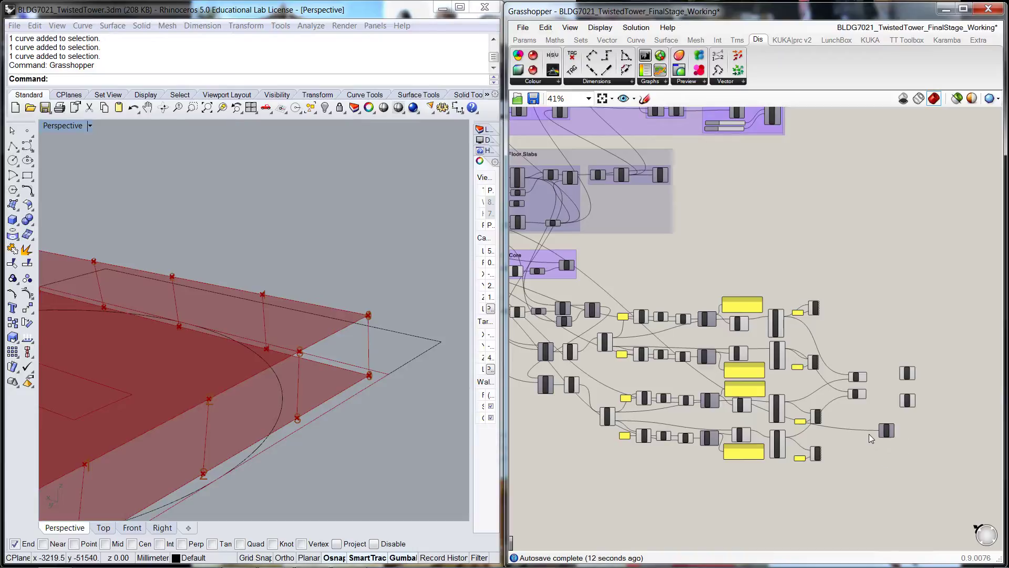
{"action": "scroll", "coordinate": [869, 434], "scroll_direction": "up", "scroll_amount": 5}
{"action": "double_click", "coordinate": [832, 448]}
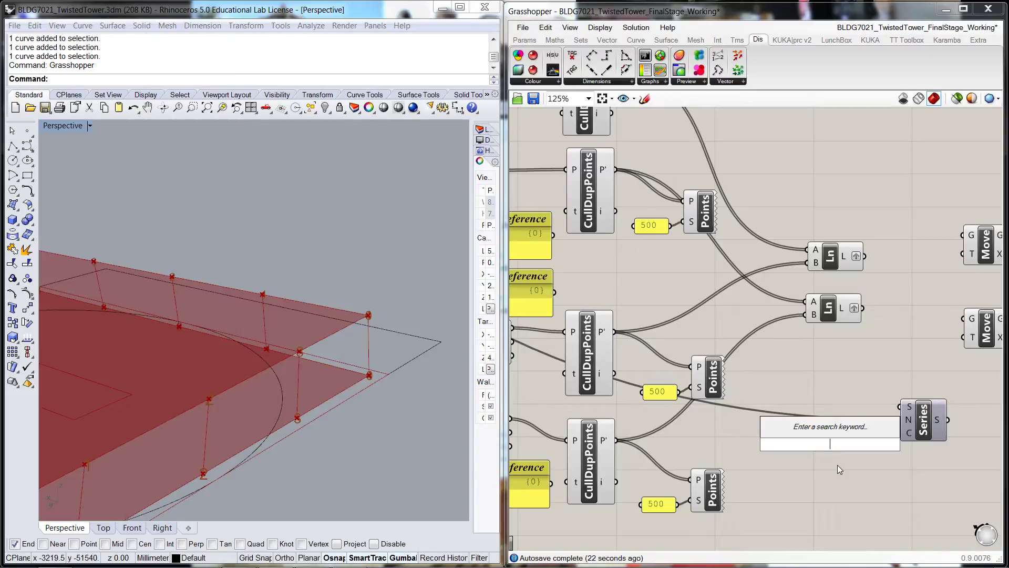
{"action": "type", "text": "subtraction"}
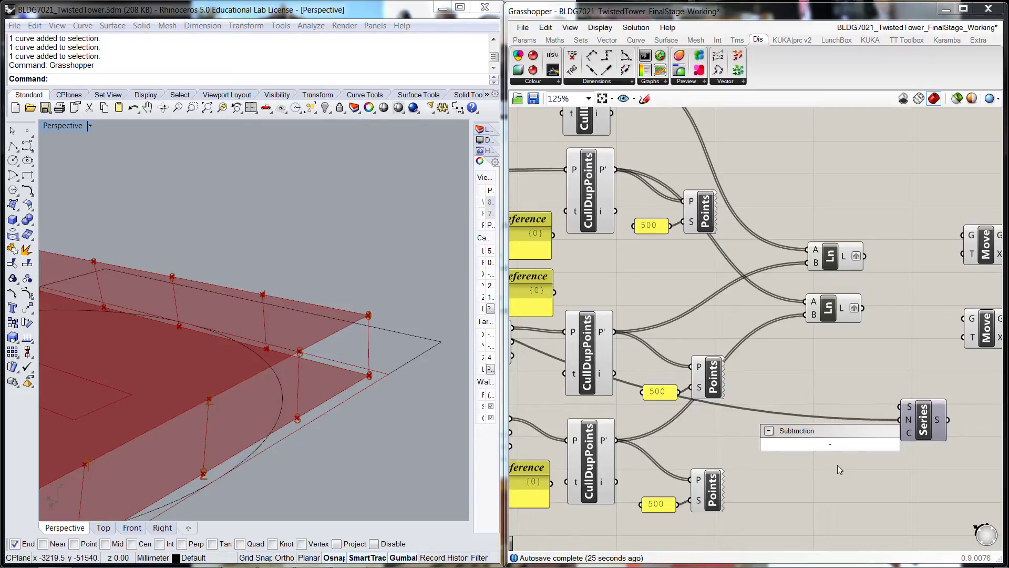
{"action": "key", "text": "Return"}
{"action": "left_click_drag", "start_coordinate": [819, 452], "coordinate": [835, 464]}
{"action": "left_click", "coordinate": [830, 491]}
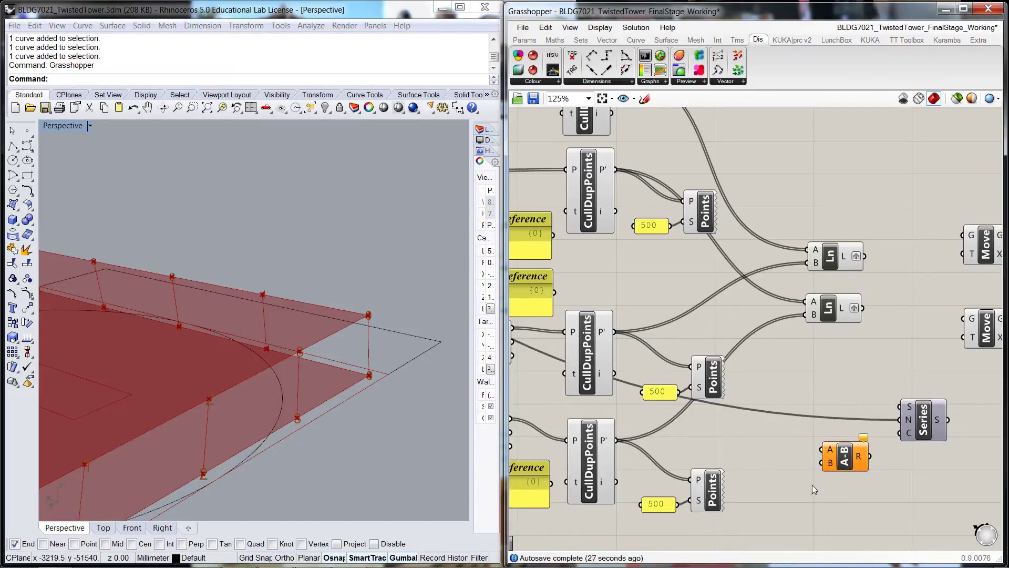
- Add a panel containing 1, shrink it, and connect it to the Subtraction component's B input
{"action": "double_click", "coordinate": [805, 477]}
{"action": "type", "text": "panel"}
{"action": "key", "text": "Return"}
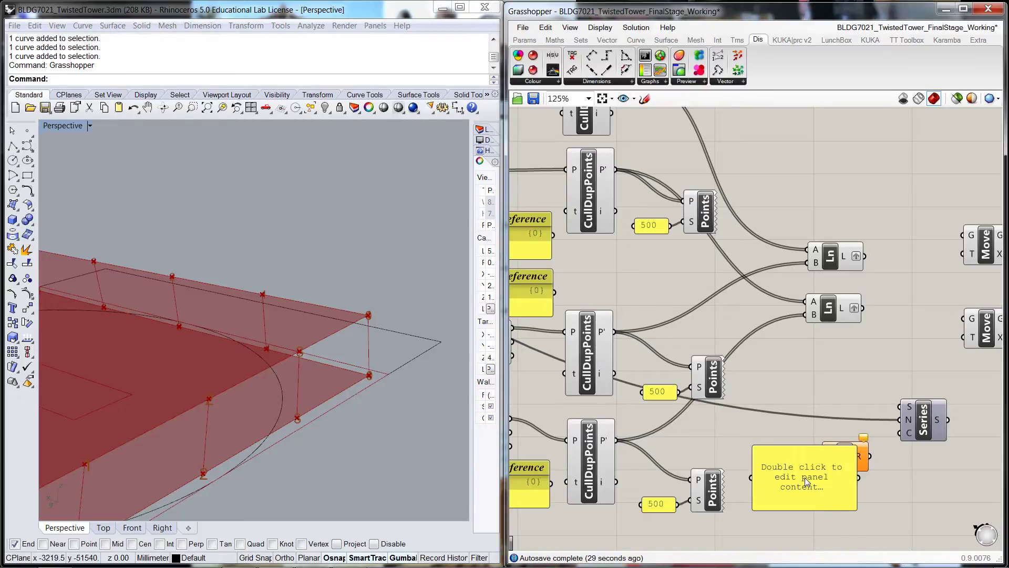
{"action": "double_click", "coordinate": [805, 477]}
{"action": "type", "text": "1"}
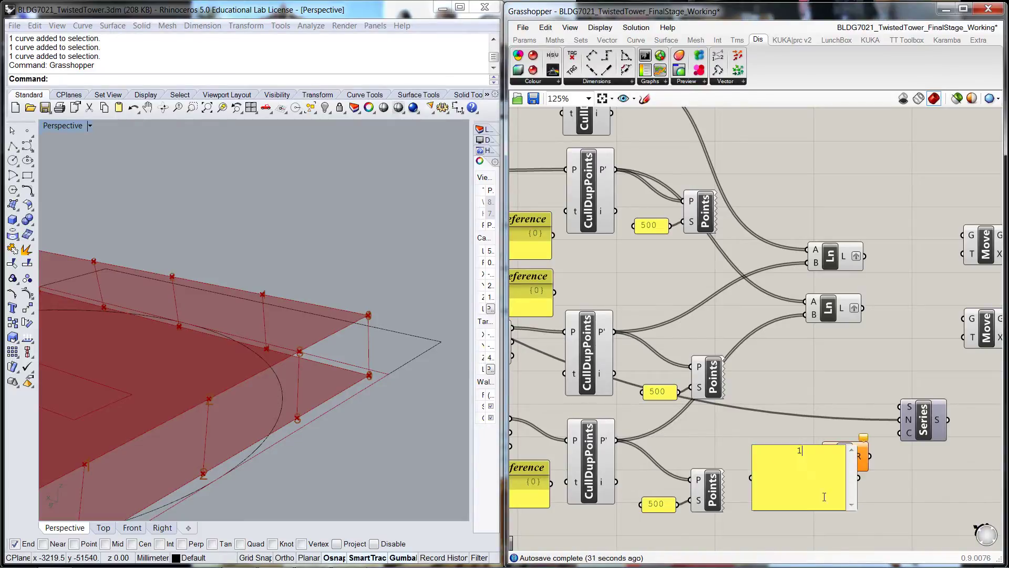
{"action": "left_click", "coordinate": [842, 520]}
{"action": "left_click", "coordinate": [851, 504]}
{"action": "left_click_drag", "start_coordinate": [852, 505], "coordinate": [852, 459]}
{"action": "left_click", "coordinate": [858, 486]}
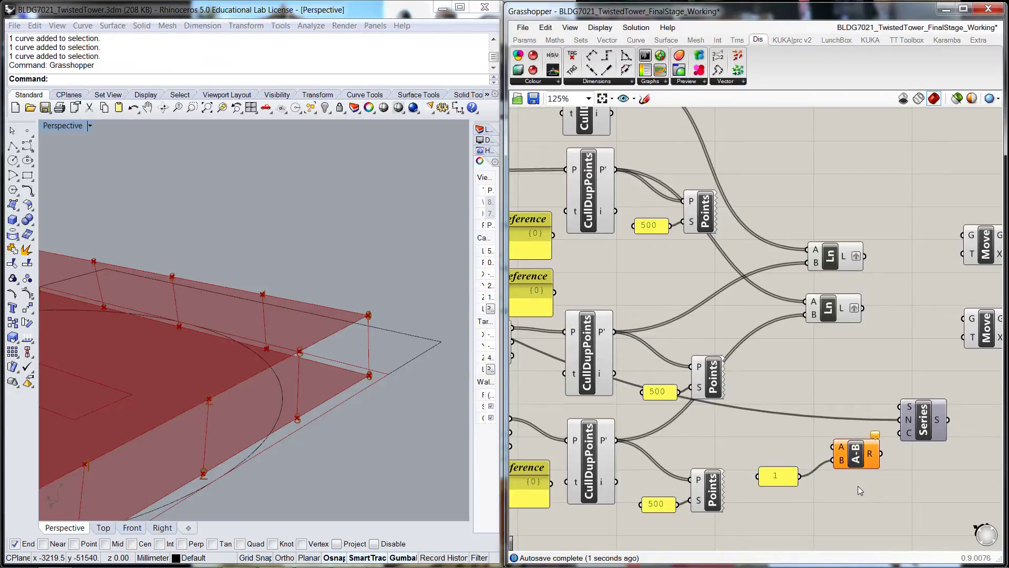
- Connect the FLOORS slider to the Subtraction component's A input
{"action": "scroll", "coordinate": [859, 486], "scroll_direction": "down", "scroll_amount": 9}
{"action": "scroll", "coordinate": [649, 394], "scroll_direction": "up", "scroll_amount": 5}
{"action": "scroll", "coordinate": [627, 384], "scroll_direction": "up", "scroll_amount": 4}
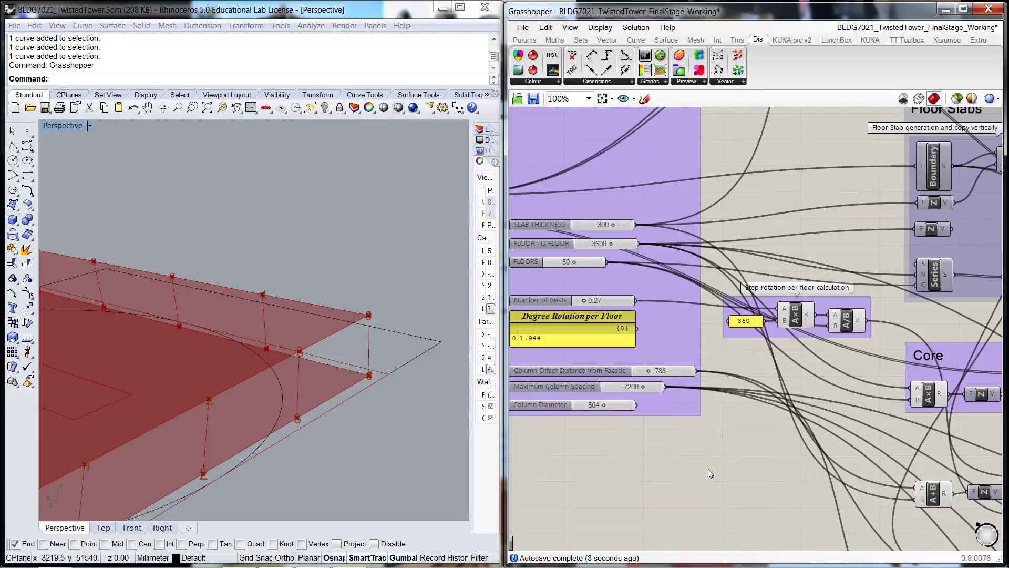
{"action": "scroll", "coordinate": [663, 377], "scroll_direction": "down", "scroll_amount": 3}
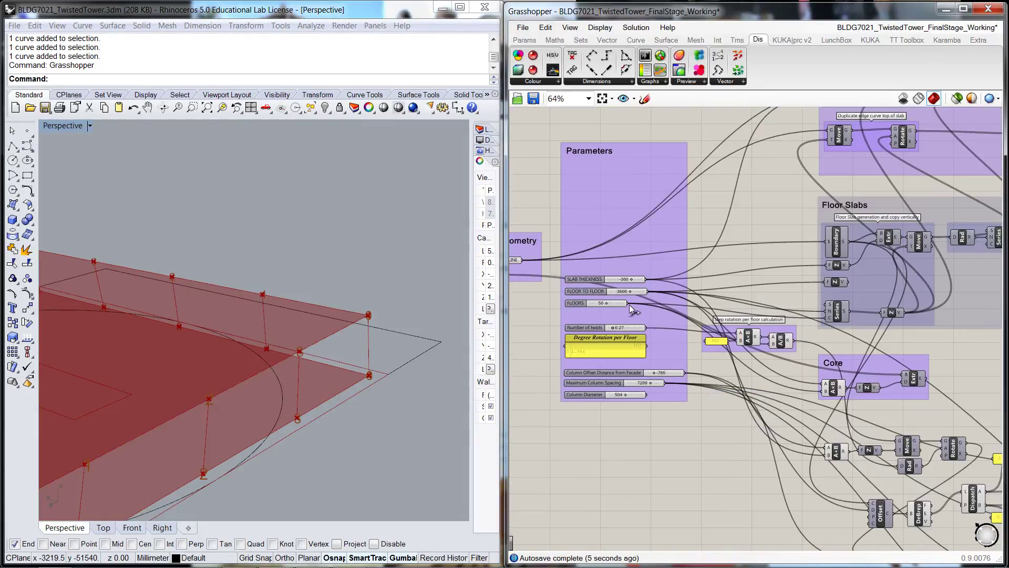
{"action": "left_click_drag", "start_coordinate": [628, 304], "coordinate": [765, 481]}
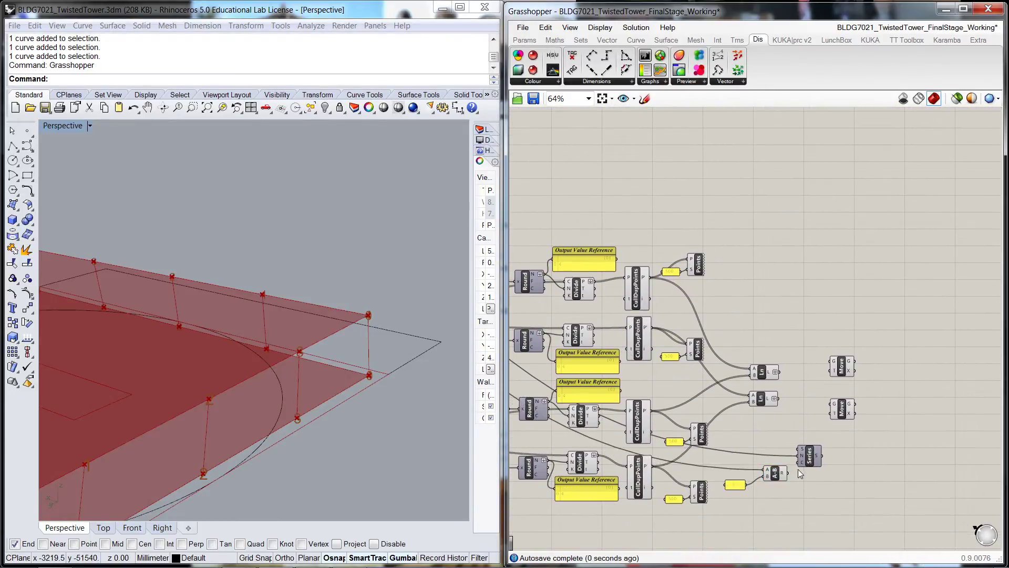
- Connect the Subtraction result (R) to the Series component's Count (C) input and slightly reposition the Series
{"action": "scroll", "coordinate": [783, 473], "scroll_direction": "up", "scroll_amount": 3}
{"action": "left_click_drag", "start_coordinate": [795, 474], "coordinate": [849, 451]}
{"action": "left_click", "coordinate": [819, 392]}
{"action": "right_click_drag", "start_coordinate": [818, 392], "coordinate": [737, 397]}
{"action": "left_click_drag", "start_coordinate": [773, 425], "coordinate": [761, 420]}
{"action": "left_click", "coordinate": [799, 442]}
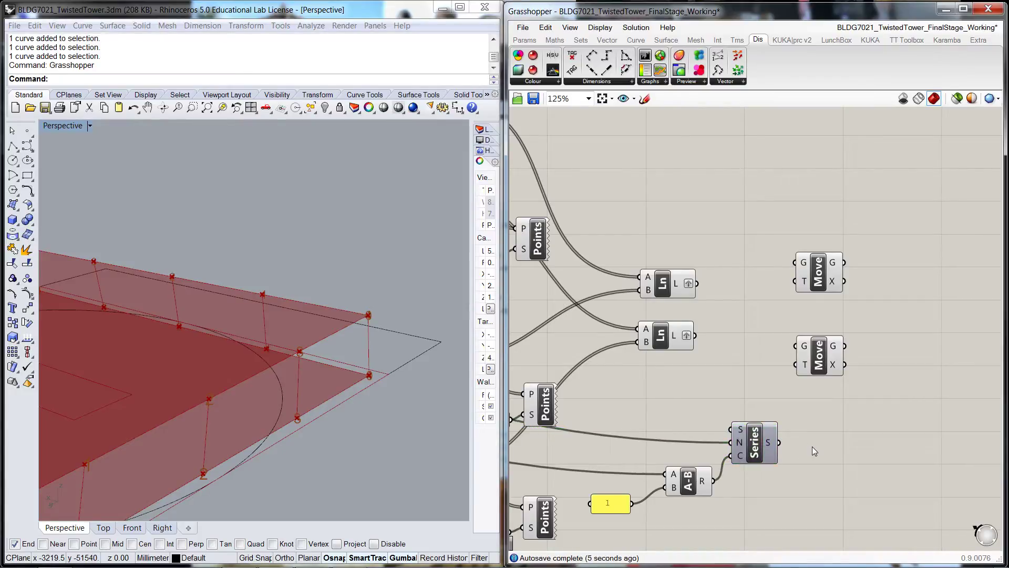
- Add a Unit Z component after the Series, feed it the Series output, and connect its vector to the T input of both Move components
{"action": "double_click", "coordinate": [812, 446]}
{"action": "type", "text": "Z"}
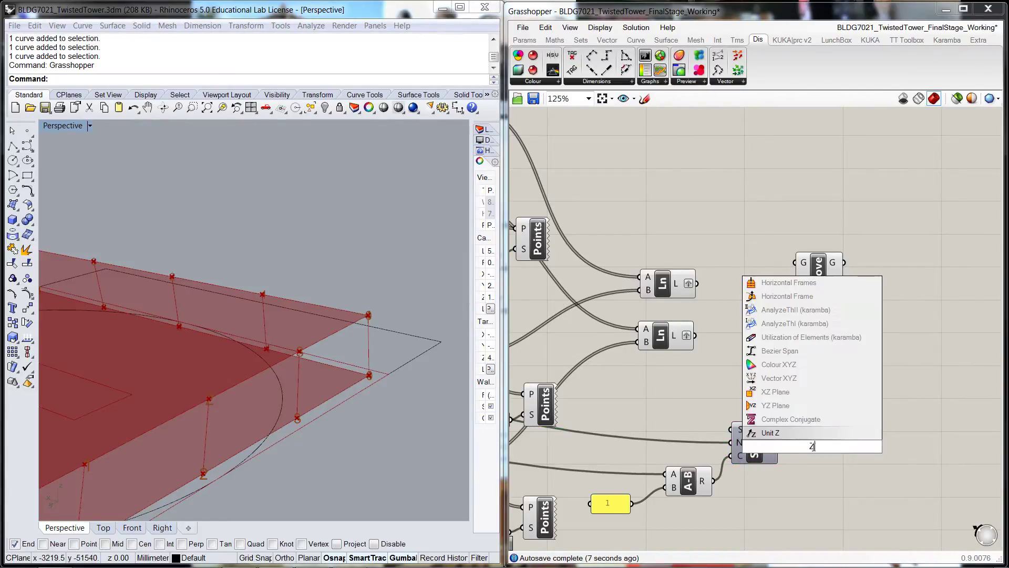
{"action": "left_click", "coordinate": [775, 432]}
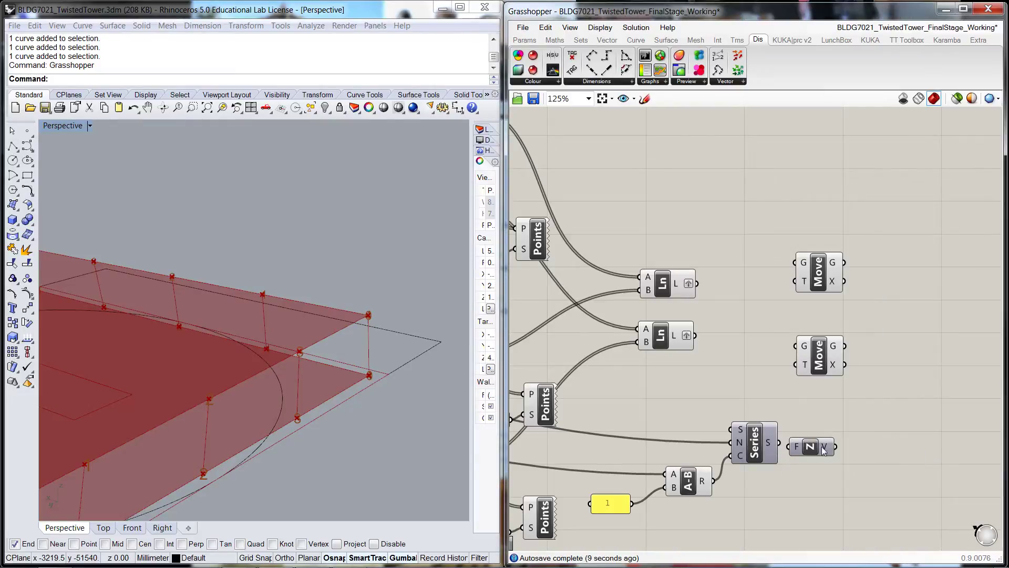
{"action": "left_click_drag", "start_coordinate": [780, 443], "coordinate": [795, 280]}
{"action": "left_click_drag", "start_coordinate": [844, 446], "coordinate": [811, 365]}
{"action": "left_click", "coordinate": [709, 310]}
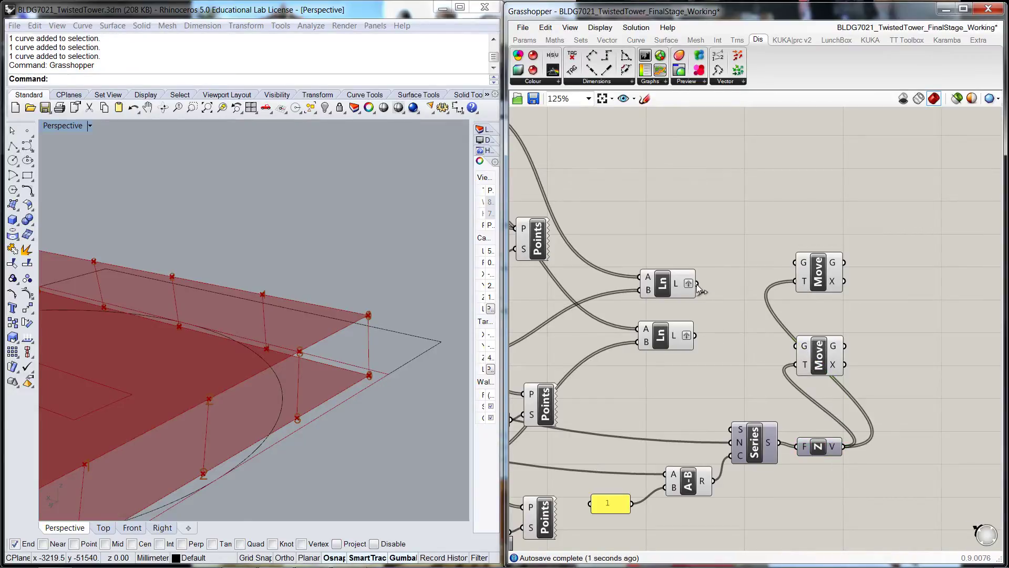
- Connect each Line component's grafted L output to the G input of its matching Move component and check the copied columns in Rhino's Perspective view
{"action": "left_click_drag", "start_coordinate": [697, 284], "coordinate": [773, 286]}
{"action": "left_click_drag", "start_coordinate": [696, 336], "coordinate": [795, 345]}
{"action": "scroll", "coordinate": [430, 294], "scroll_direction": "down", "scroll_amount": 6}
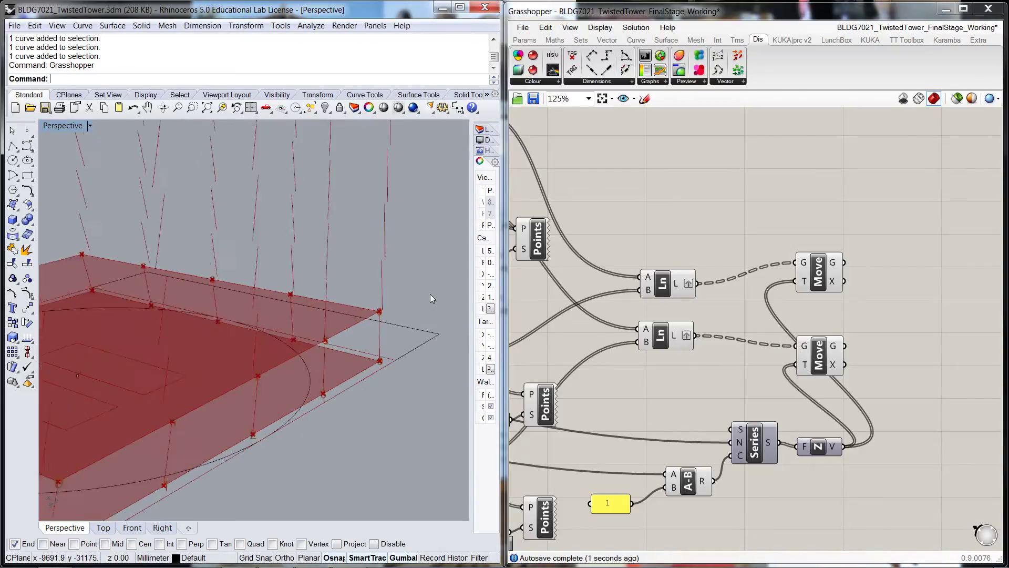
{"action": "right_click_drag", "start_coordinate": [439, 263], "coordinate": [419, 276]}
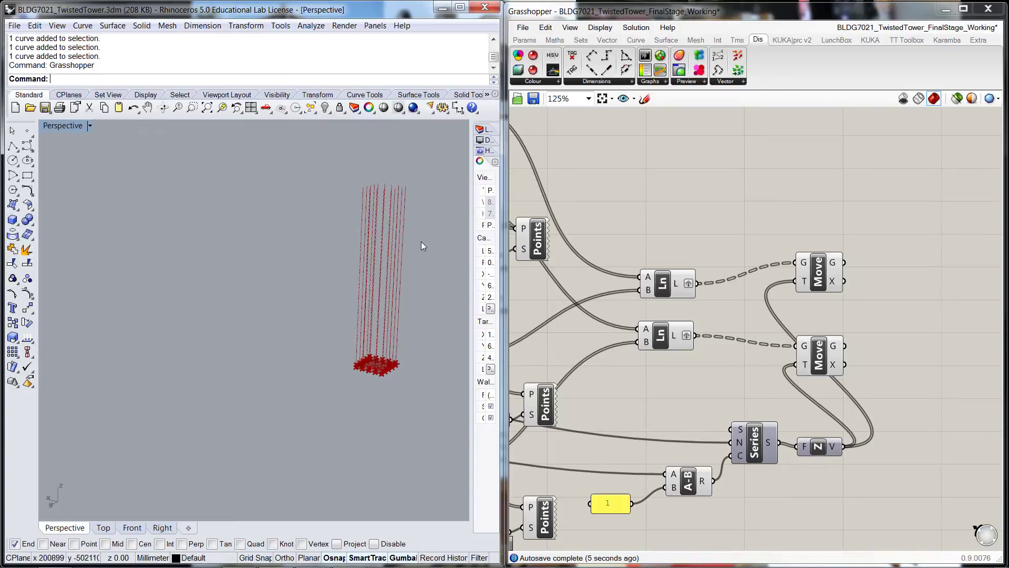
{"action": "scroll", "coordinate": [417, 220], "scroll_direction": "up", "scroll_amount": 3}
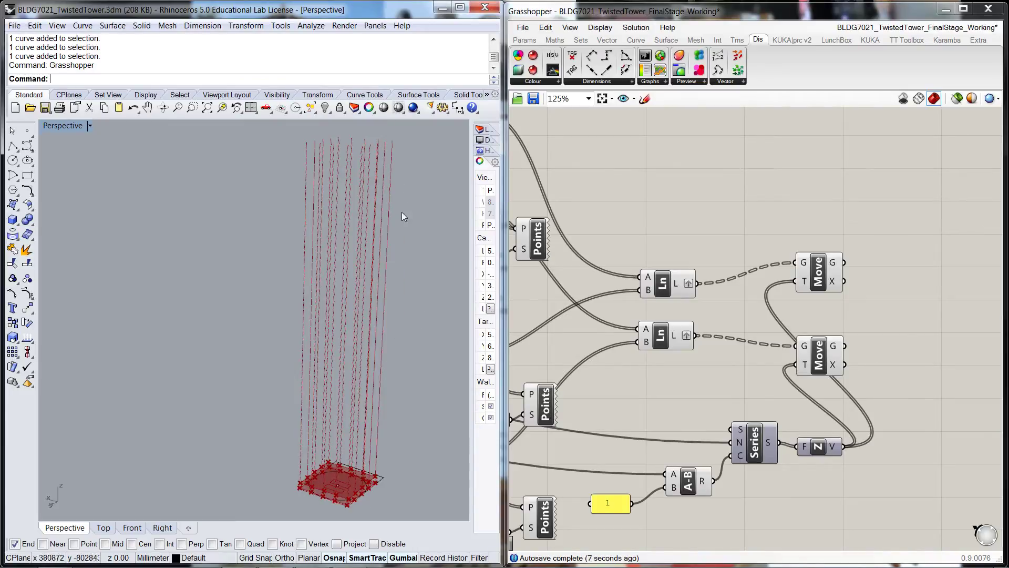
- Add a Radians component in the Grasshopper definition, just below and after the Unit Z component
{"action": "right_click_drag", "start_coordinate": [752, 401], "coordinate": [648, 389]}
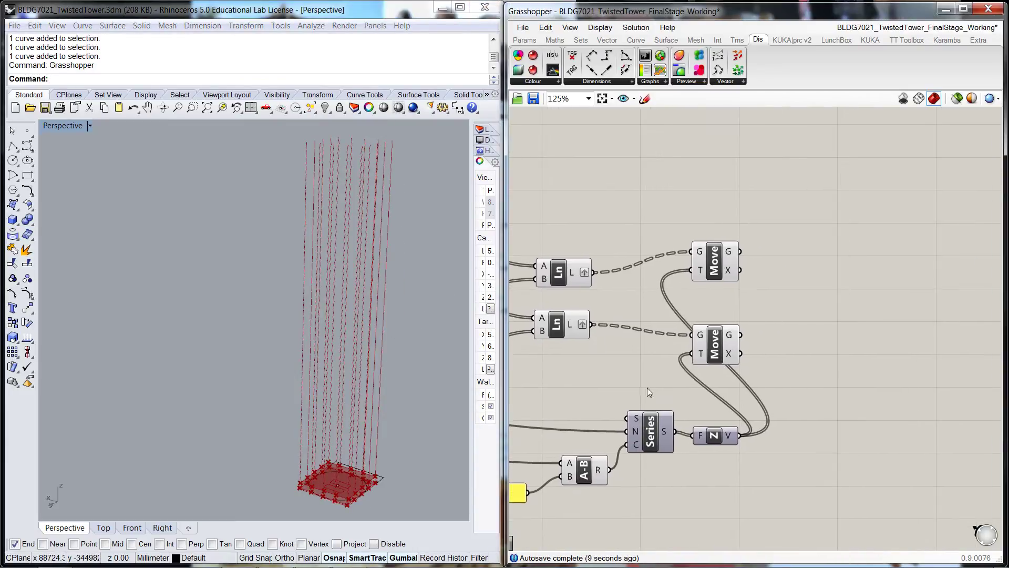
{"action": "right_click_drag", "start_coordinate": [831, 386], "coordinate": [783, 383]}
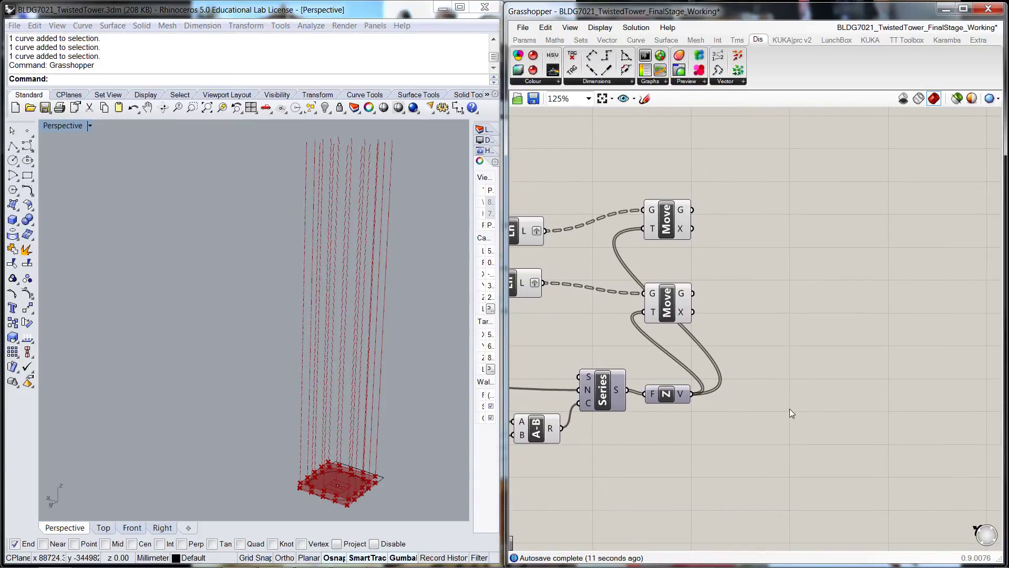
{"action": "scroll", "coordinate": [789, 409], "scroll_direction": "up", "scroll_amount": 3}
{"action": "double_click", "coordinate": [764, 403]}
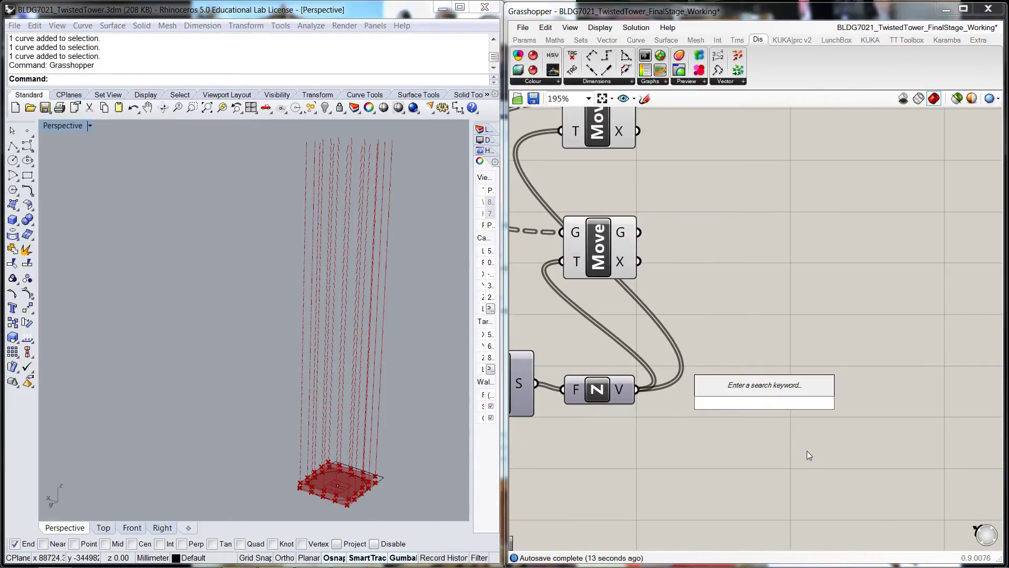
{"action": "type", "text": "rad"}
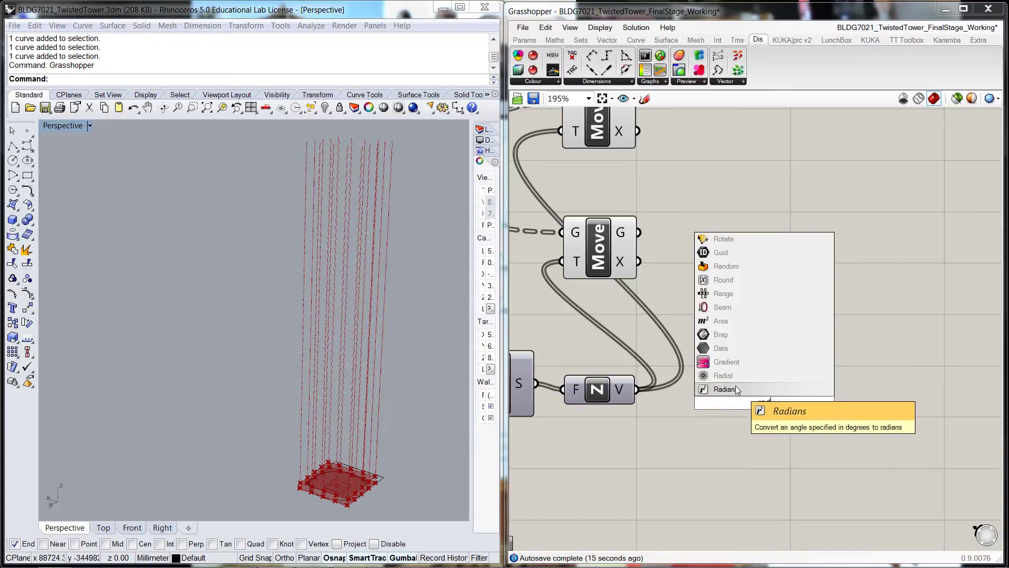
{"action": "left_click", "coordinate": [738, 389]}
{"action": "left_click_drag", "start_coordinate": [755, 409], "coordinate": [692, 443]}
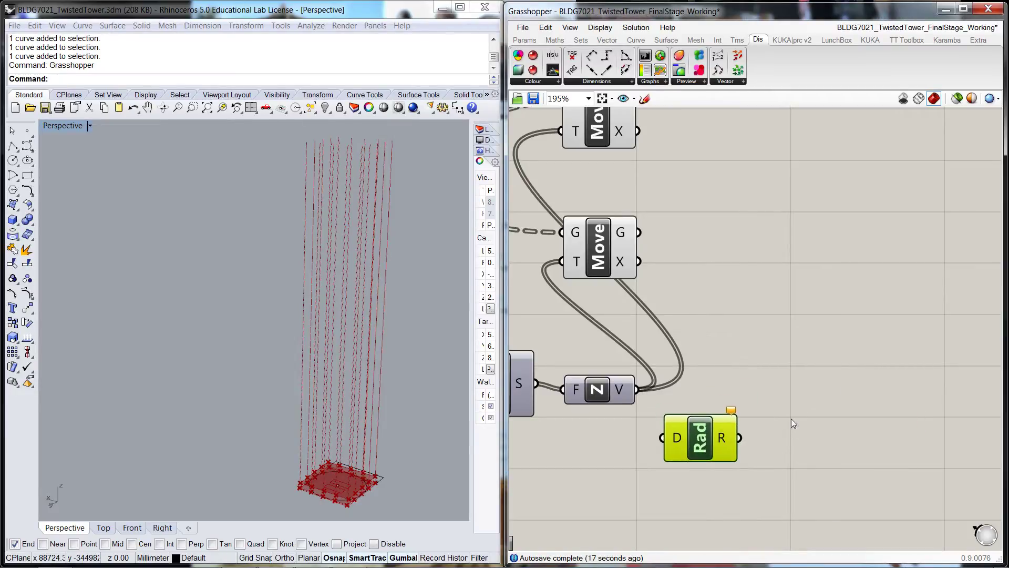
- Add a second Series component after the Radians component and line the two up with a gap between them
{"action": "double_click", "coordinate": [824, 424]}
{"action": "type", "text": "ser"}
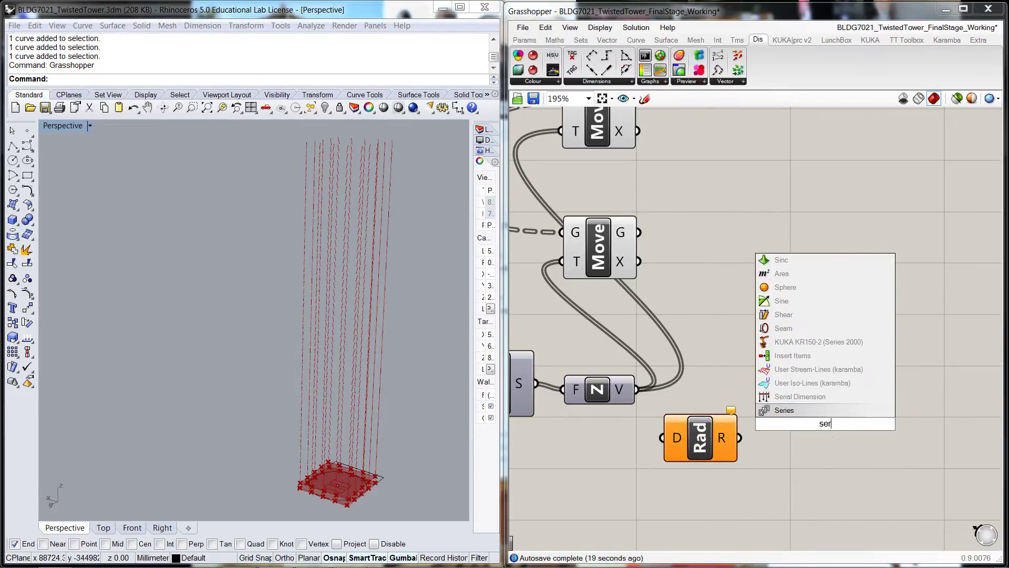
{"action": "left_click", "coordinate": [802, 411]}
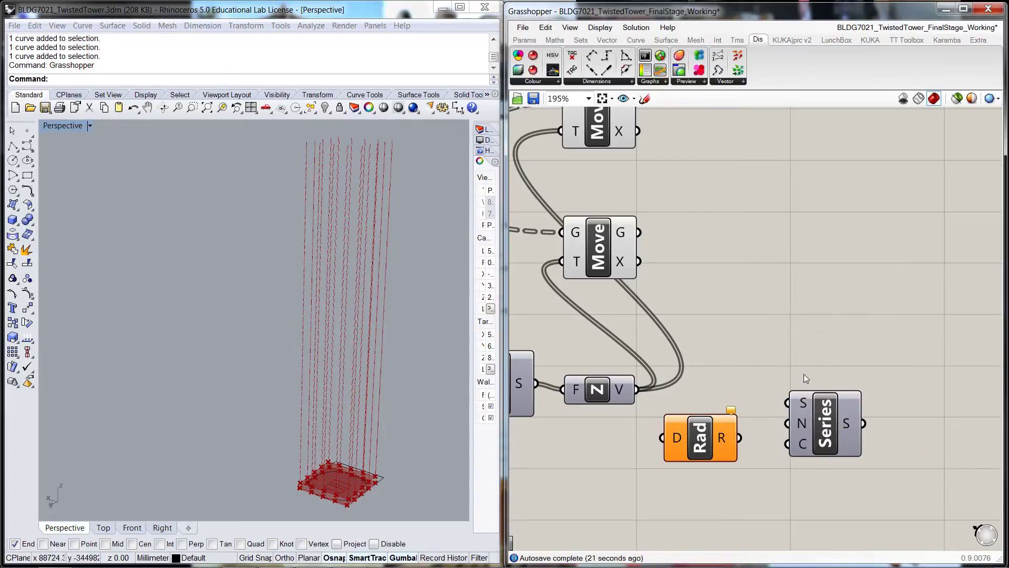
{"action": "left_click_drag", "start_coordinate": [826, 441], "coordinate": [857, 440]}
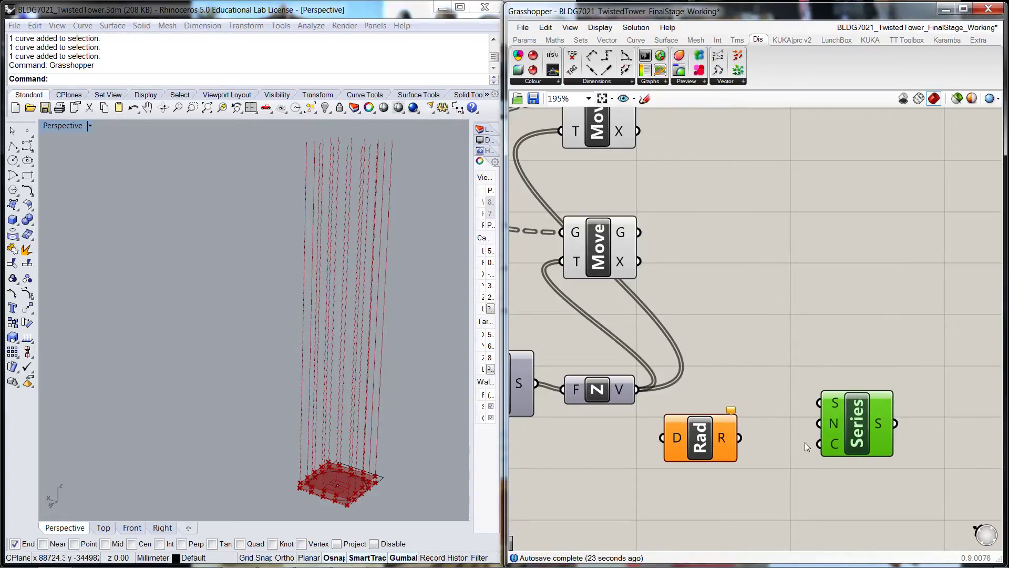
{"action": "left_click_drag", "start_coordinate": [690, 457], "coordinate": [733, 448]}
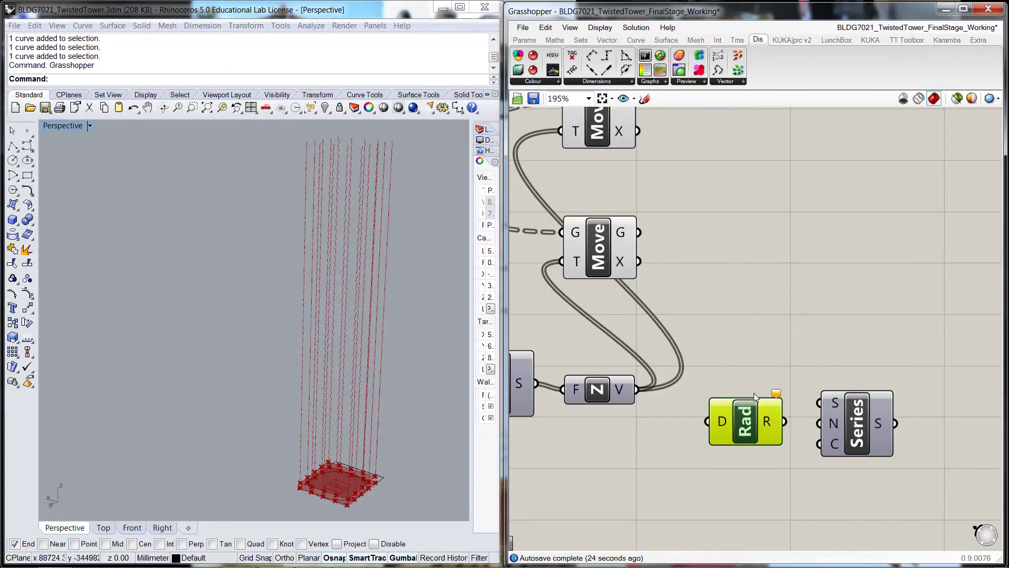
- Connect the Division result of the step rotation per floor calculation to the Radians component's D input
{"action": "scroll", "coordinate": [773, 328], "scroll_direction": "down", "scroll_amount": 5}
{"action": "right_click_drag", "start_coordinate": [782, 310], "coordinate": [928, 359]}
{"action": "scroll", "coordinate": [896, 343], "scroll_direction": "down", "scroll_amount": 3}
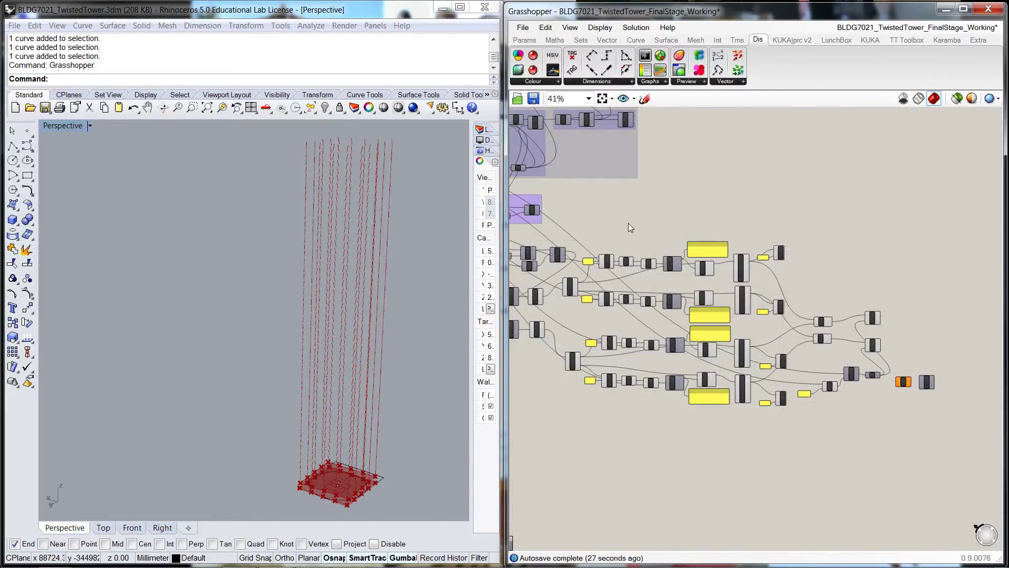
{"action": "right_click_drag", "start_coordinate": [629, 224], "coordinate": [820, 293]}
{"action": "scroll", "coordinate": [634, 241], "scroll_direction": "up", "scroll_amount": 4}
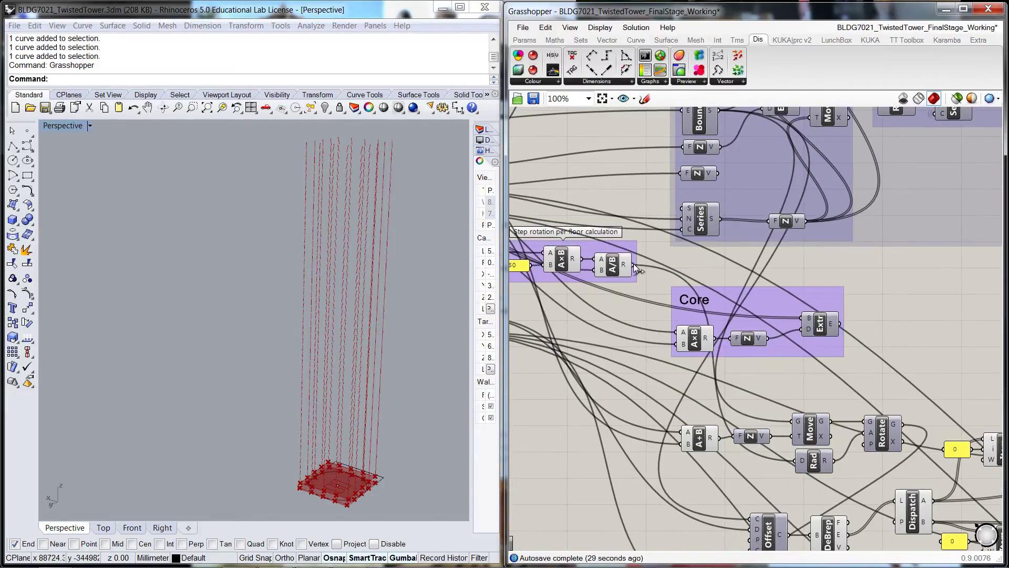
{"action": "left_click_drag", "start_coordinate": [1002, 484], "coordinate": [872, 347]}
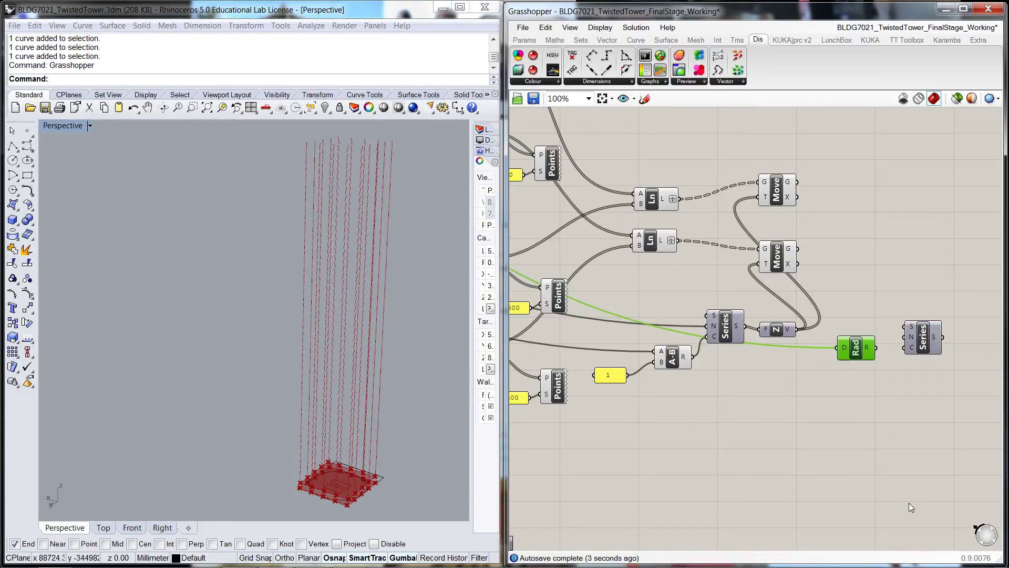
- Connect Radians to the second Series' Step (N) input and the Subtraction result to its Count (C) input, then tidy both components' positions
{"action": "left_click_drag", "start_coordinate": [876, 347], "coordinate": [923, 342]}
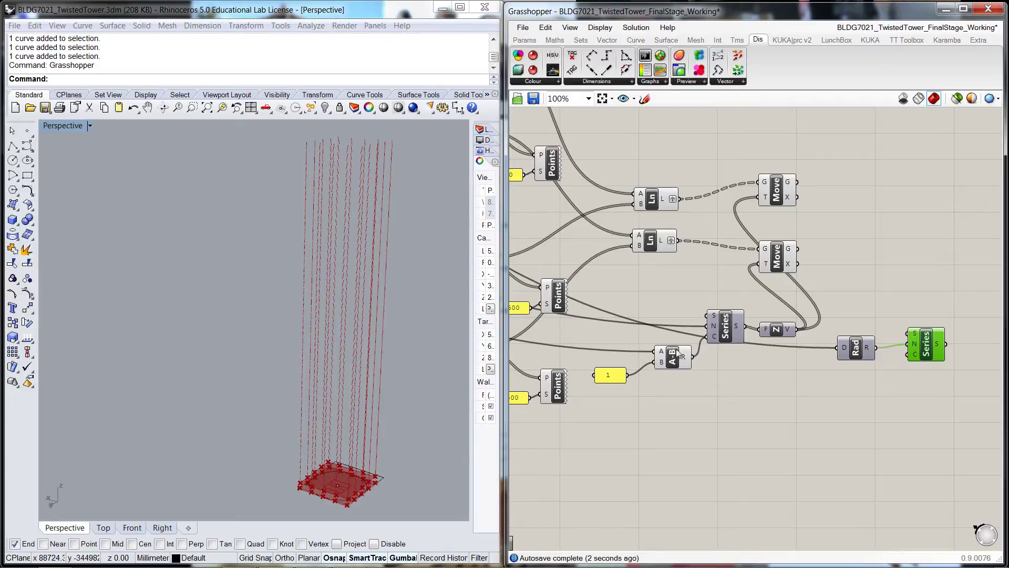
{"action": "left_click_drag", "start_coordinate": [692, 357], "coordinate": [908, 355]}
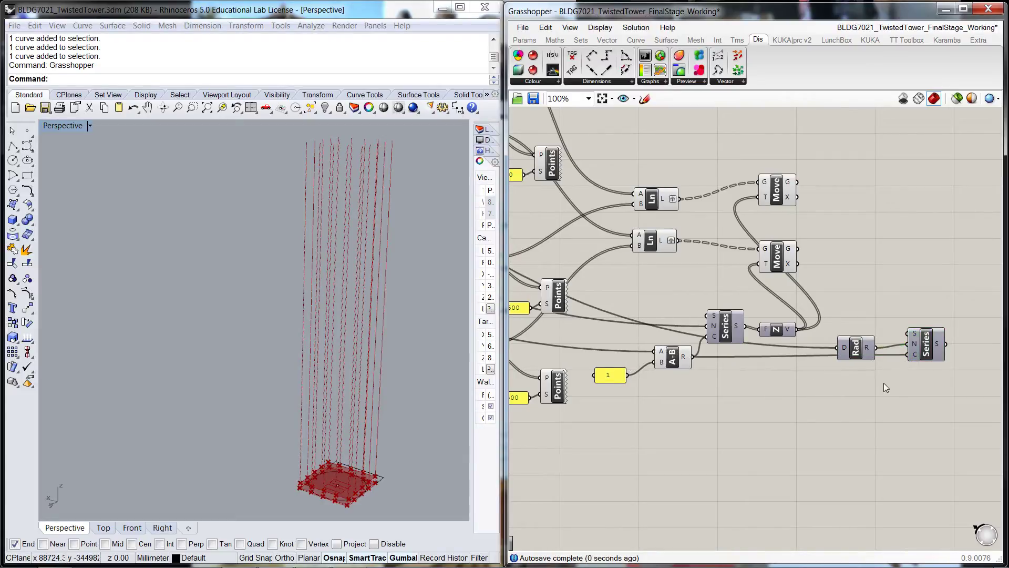
{"action": "right_click_drag", "start_coordinate": [884, 382], "coordinate": [793, 438]}
{"action": "left_click_drag", "start_coordinate": [769, 404], "coordinate": [766, 398]}
{"action": "left_click_drag", "start_coordinate": [842, 398], "coordinate": [838, 408]}
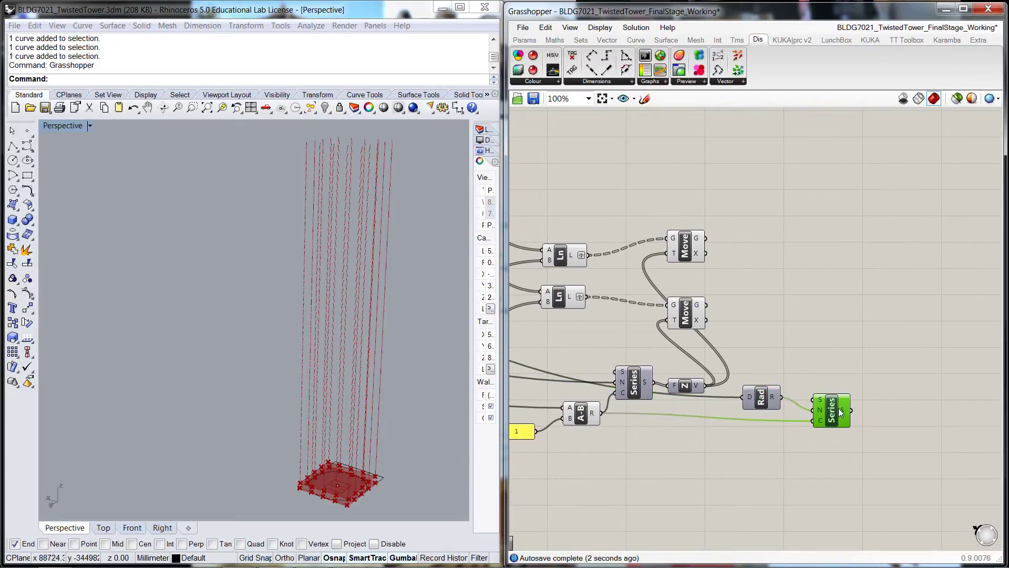
{"action": "left_click_drag", "start_coordinate": [754, 397], "coordinate": [752, 399]}
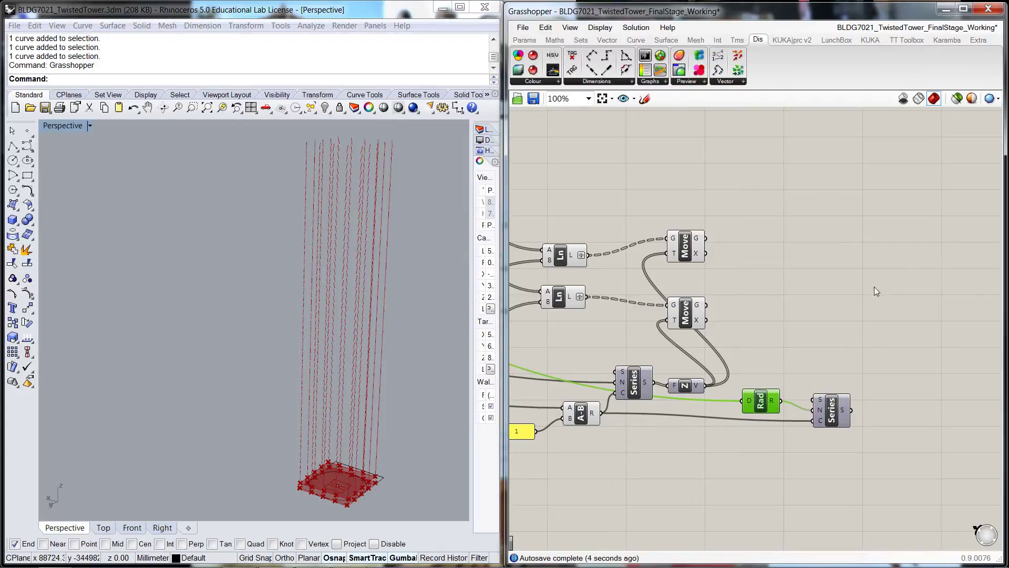
- Add a Rotate component with geometry, angle and plane inputs beside the upper Move, and place a copy of it beside the lower Move
{"action": "double_click", "coordinate": [802, 270]}
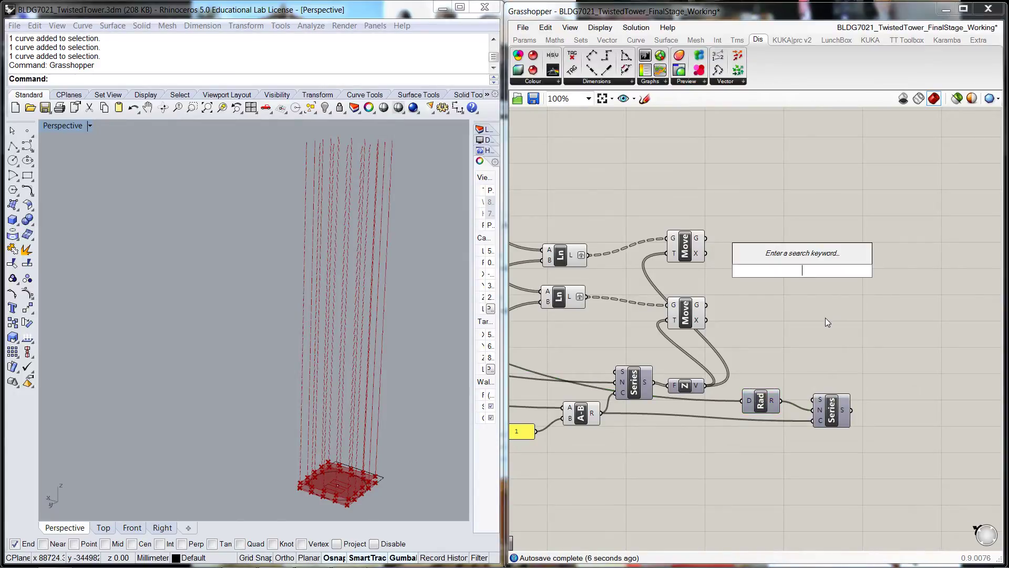
{"action": "type", "text": "rotate"}
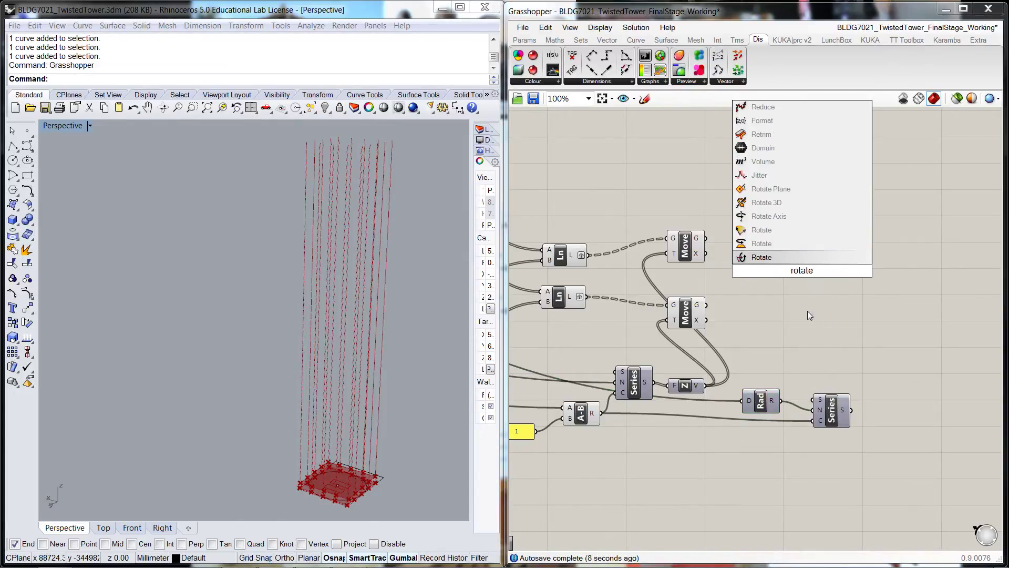
{"action": "left_click", "coordinate": [756, 243]}
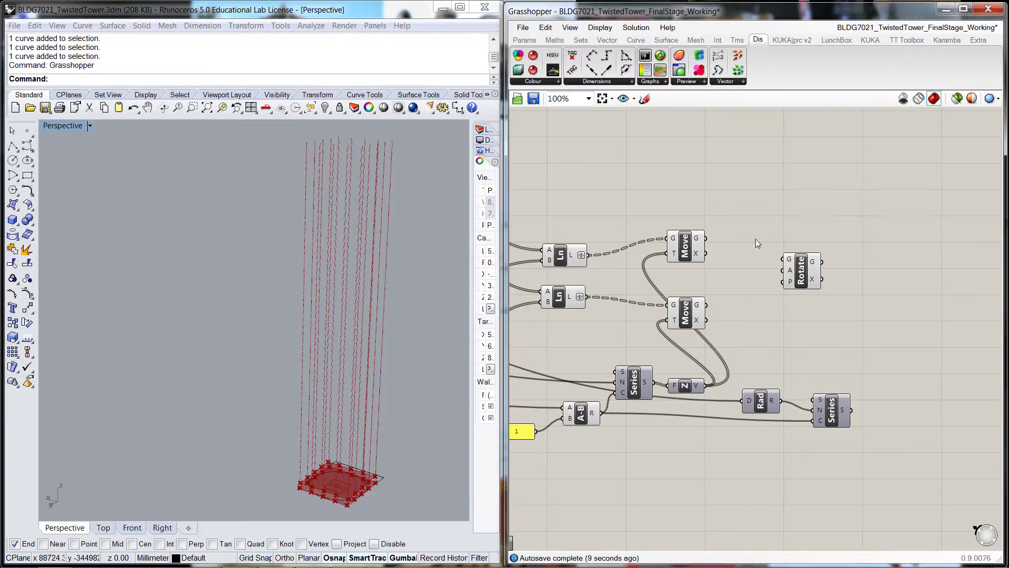
{"action": "left_click", "coordinate": [815, 261]}
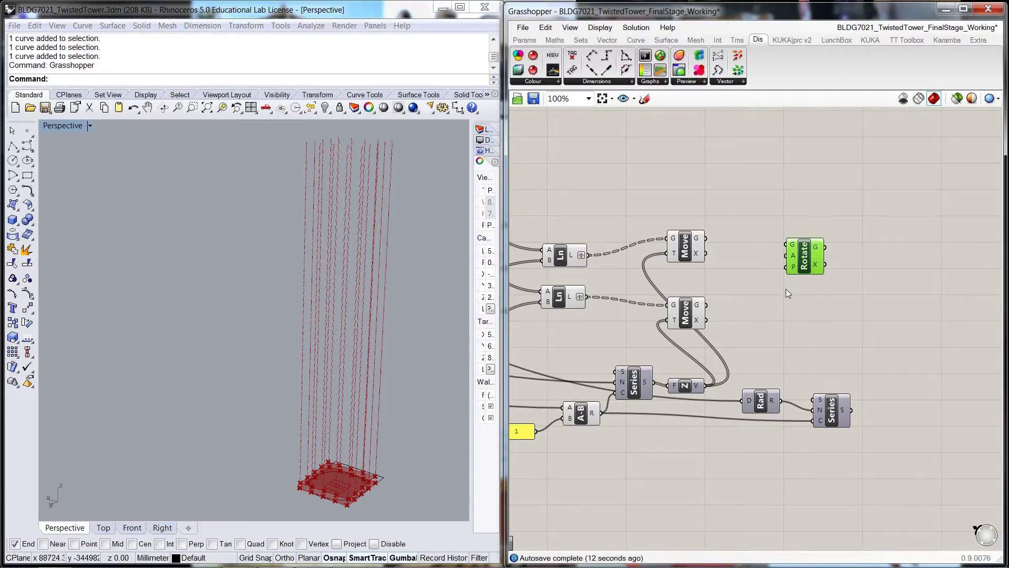
{"action": "key", "text": "ctrl+c"}
{"action": "key", "text": "ctrl+v"}
{"action": "left_click_drag", "start_coordinate": [799, 273], "coordinate": [786, 330]}
{"action": "left_click", "coordinate": [834, 358]}
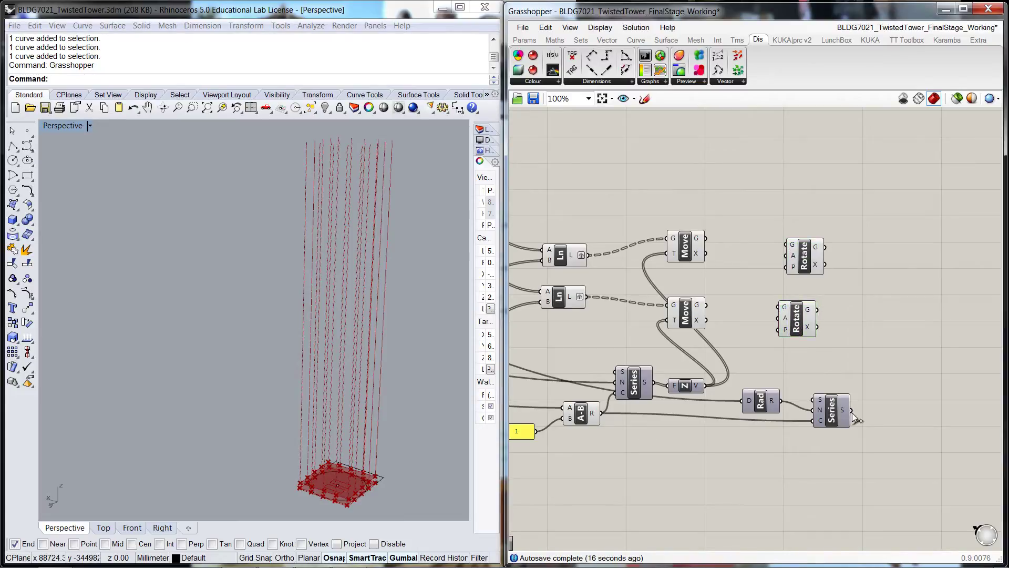
- Connect the second Series' output to both Rotate components' angle inputs, and each Move's geometry output to the matching Rotate's geometry input
{"action": "left_click_drag", "start_coordinate": [851, 410], "coordinate": [779, 318]}
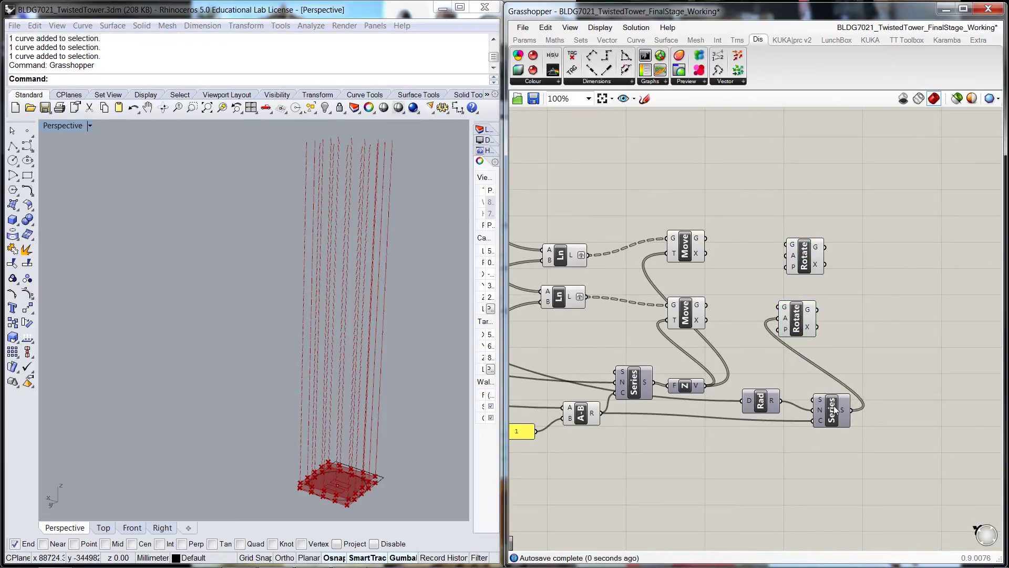
{"action": "left_click_drag", "start_coordinate": [853, 411], "coordinate": [787, 256]}
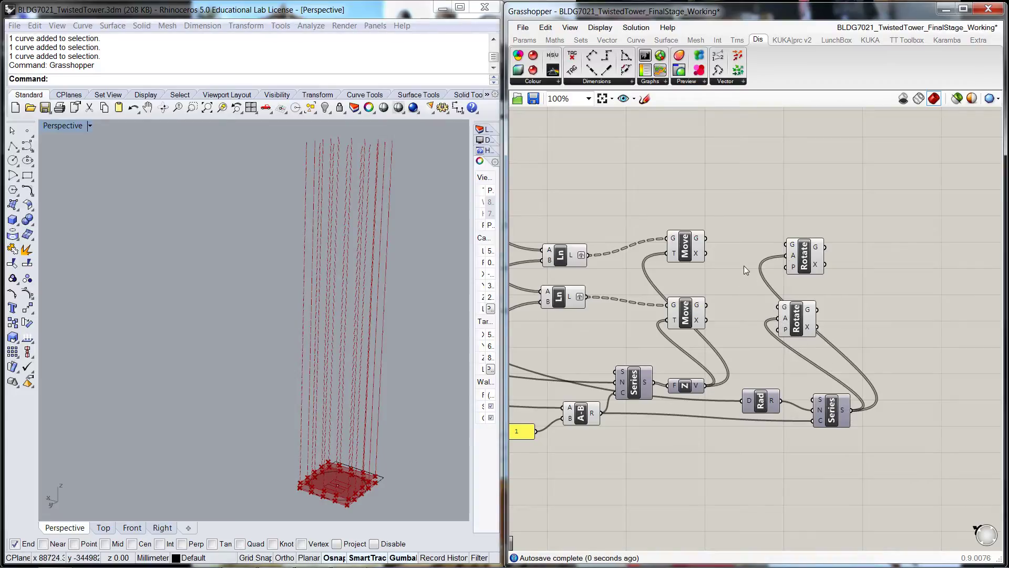
{"action": "left_click_drag", "start_coordinate": [705, 238], "coordinate": [787, 245]}
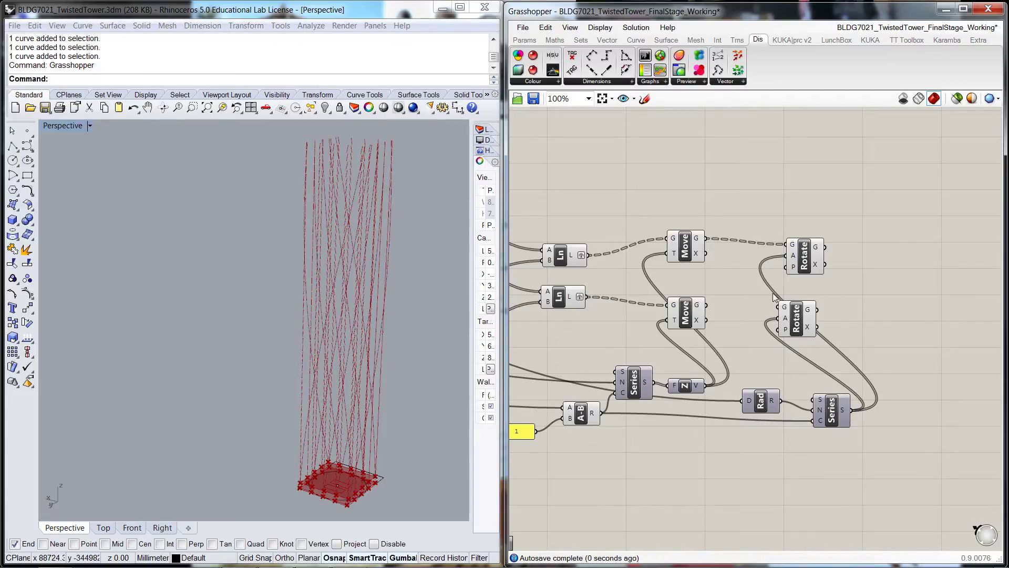
{"action": "left_click_drag", "start_coordinate": [706, 305], "coordinate": [784, 318]}
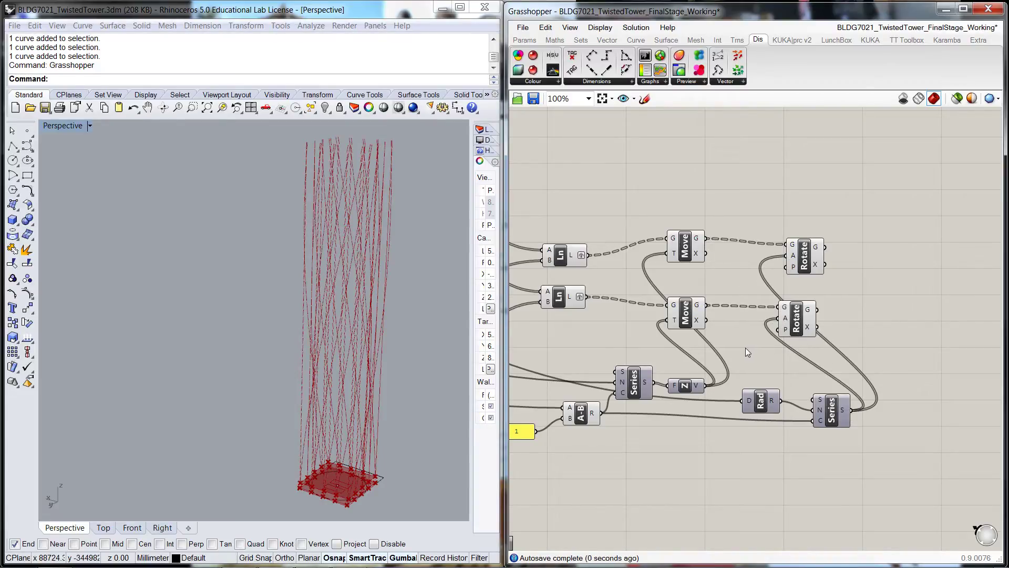
- Turn off the preview of both Move components and look over the rotated column lines in the Perspective view
{"action": "right_click", "coordinate": [686, 248]}
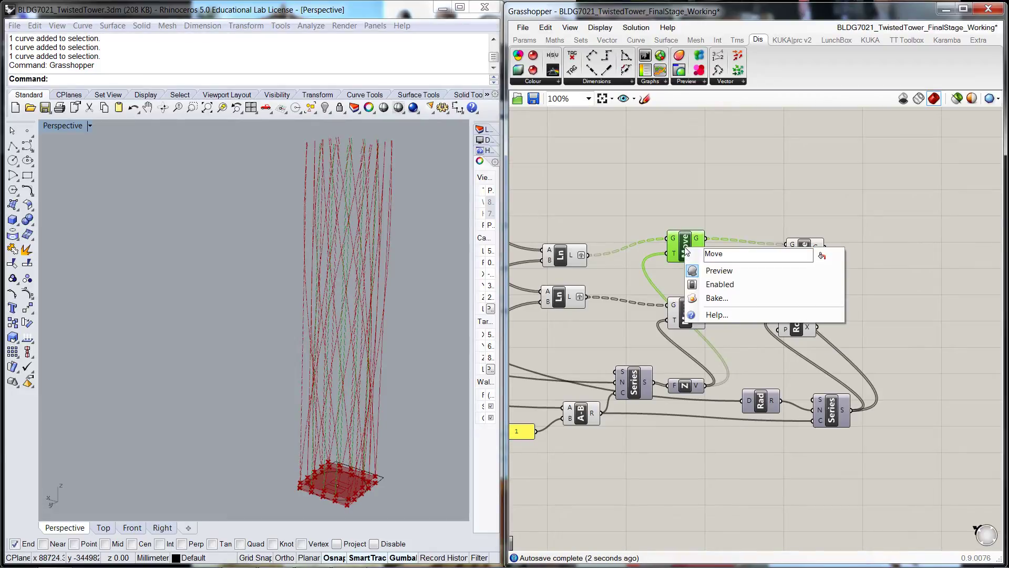
{"action": "left_click", "coordinate": [689, 270]}
{"action": "right_click", "coordinate": [684, 315]}
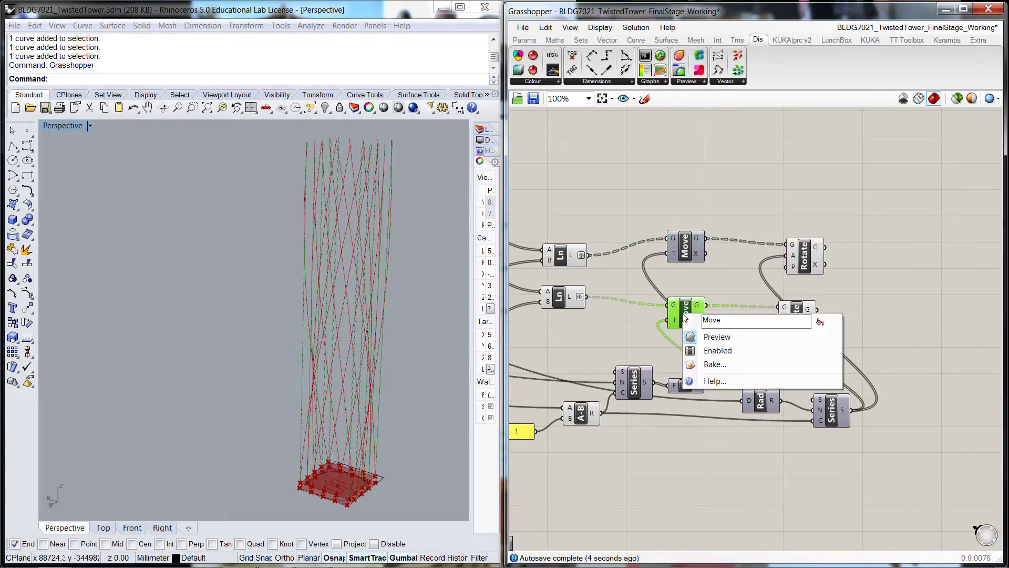
{"action": "left_click", "coordinate": [729, 334]}
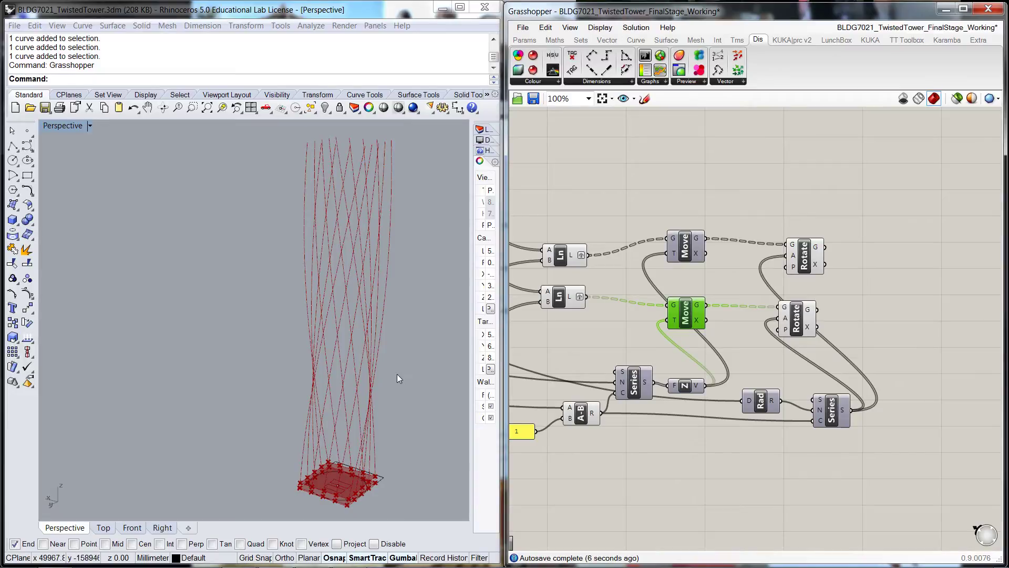
{"action": "right_click_drag", "start_coordinate": [396, 374], "coordinate": [324, 387]}
{"action": "scroll", "coordinate": [322, 388], "scroll_direction": "down", "scroll_amount": 4}
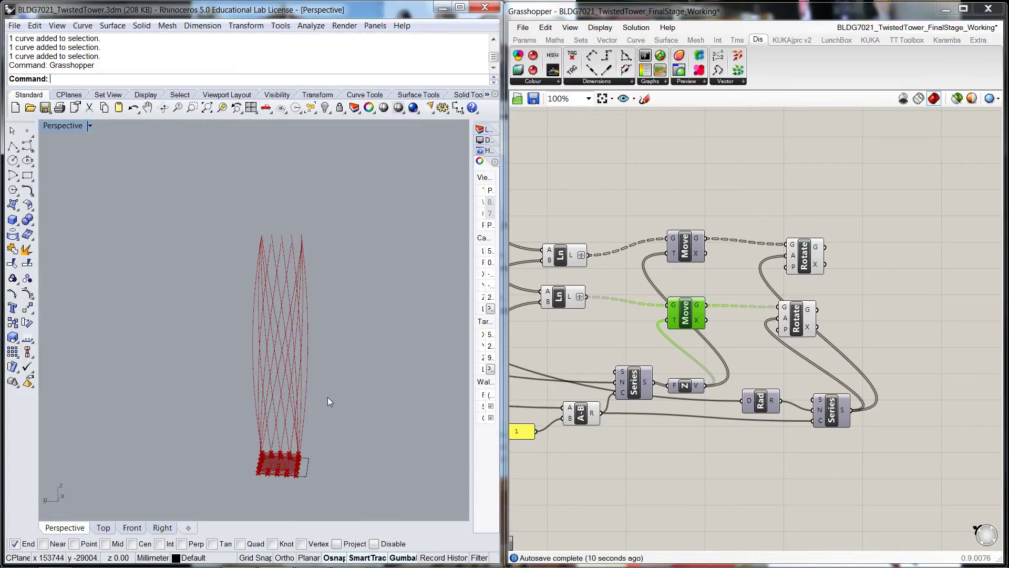
{"action": "left_click", "coordinate": [580, 345]}
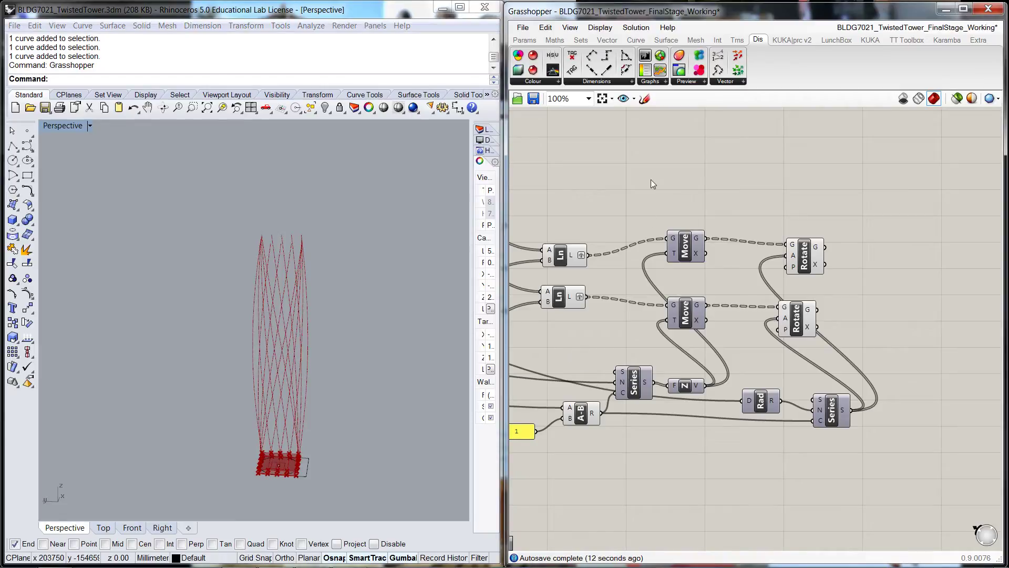
- Turn on the preview of the Rotate component in the Floor Slab Rotation group and inspect the slabs against the columns near the tower's base
{"action": "scroll", "coordinate": [650, 179], "scroll_direction": "down", "scroll_amount": 5}
{"action": "scroll", "coordinate": [677, 210], "scroll_direction": "up", "scroll_amount": 6}
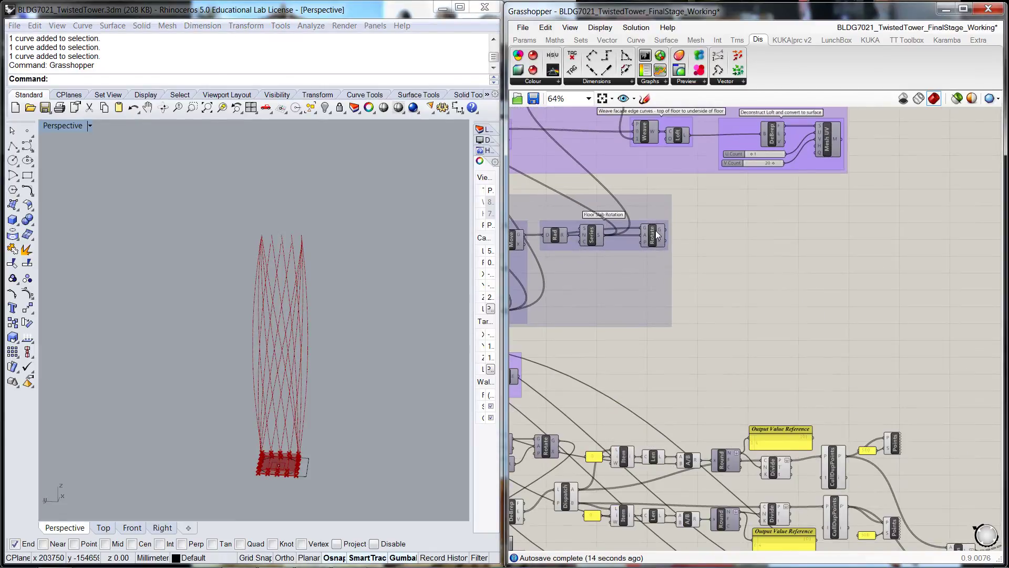
{"action": "left_click", "coordinate": [655, 230]}
{"action": "right_click", "coordinate": [655, 231]}
{"action": "left_click", "coordinate": [683, 254]}
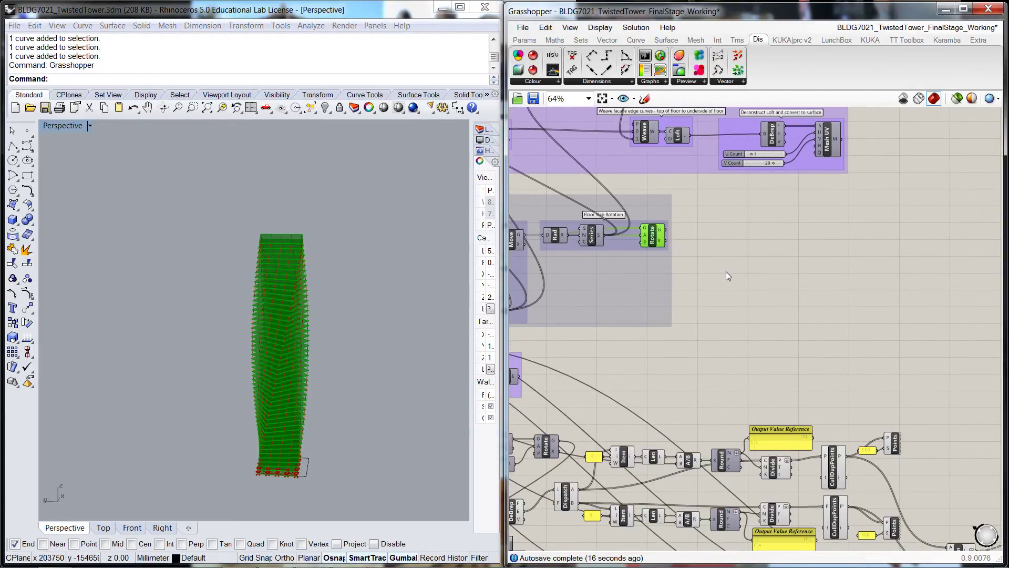
{"action": "left_click", "coordinate": [726, 271]}
{"action": "scroll", "coordinate": [289, 493], "scroll_direction": "up", "scroll_amount": 3}
{"action": "scroll", "coordinate": [300, 480], "scroll_direction": "down", "scroll_amount": 2}
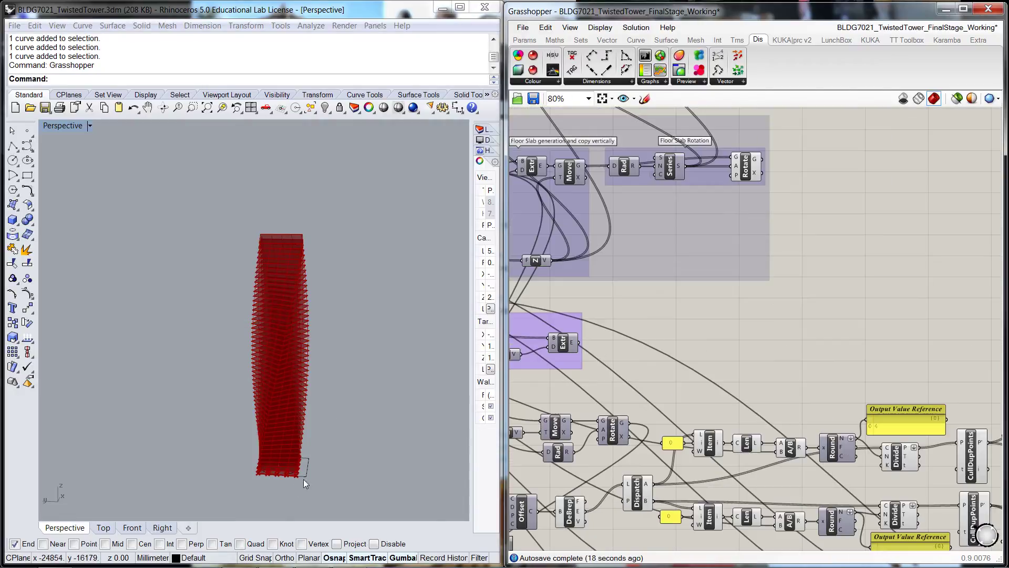
{"action": "scroll", "coordinate": [289, 478], "scroll_direction": "up", "scroll_amount": 6}
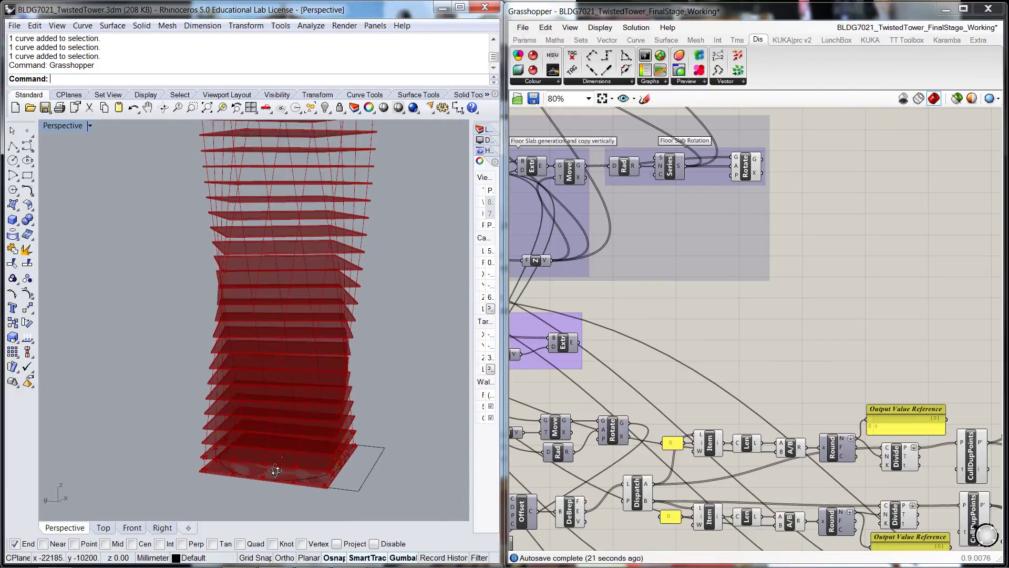
{"action": "scroll", "coordinate": [275, 470], "scroll_direction": "up", "scroll_amount": 8}
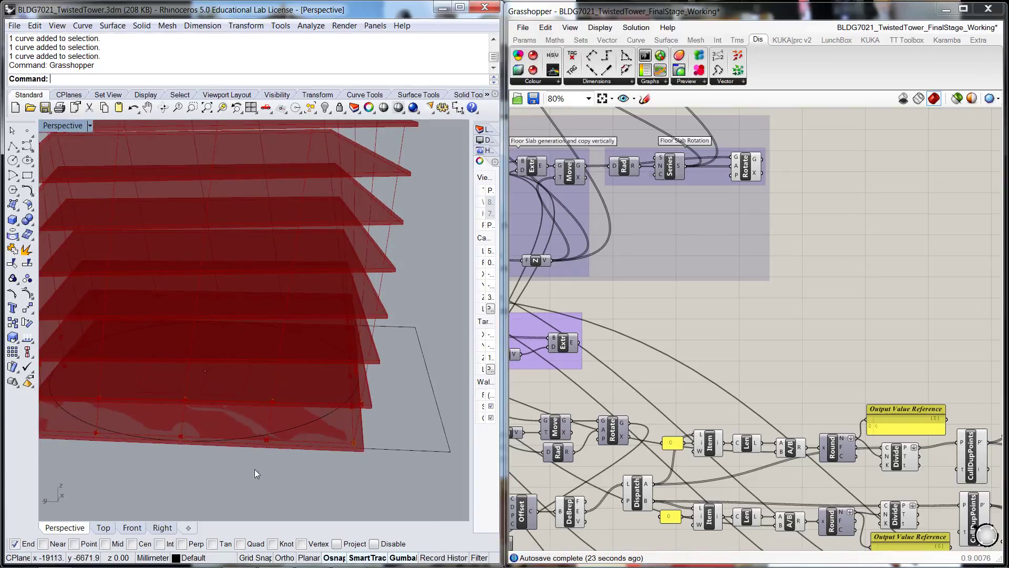
{"action": "scroll", "coordinate": [430, 216], "scroll_direction": "down", "scroll_amount": 4}
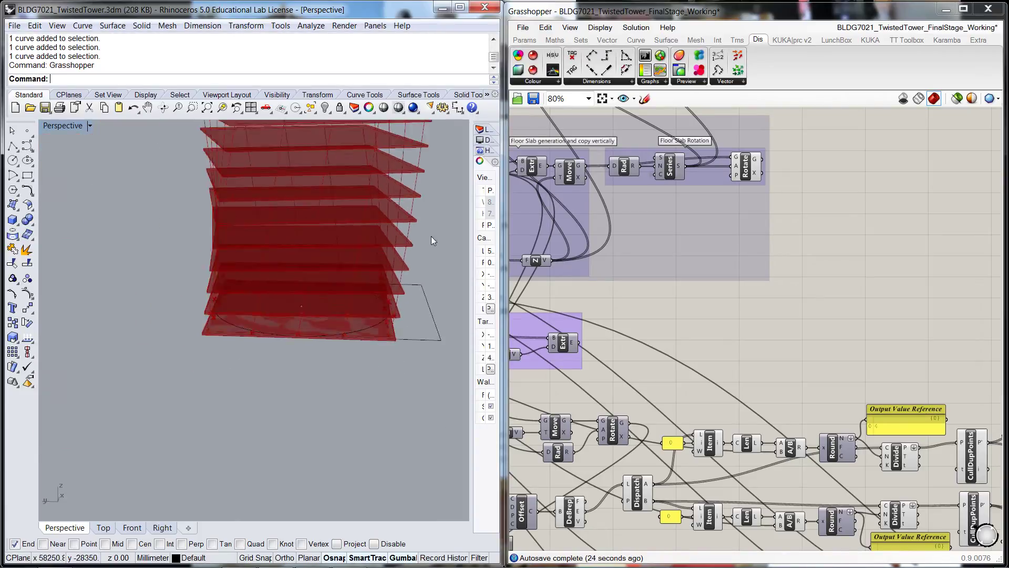
{"action": "scroll", "coordinate": [431, 237], "scroll_direction": "down", "scroll_amount": 8}
- Line up the two column Rotate components one above the other after the Move components
{"action": "right_click_drag", "start_coordinate": [835, 360], "coordinate": [613, 233]}
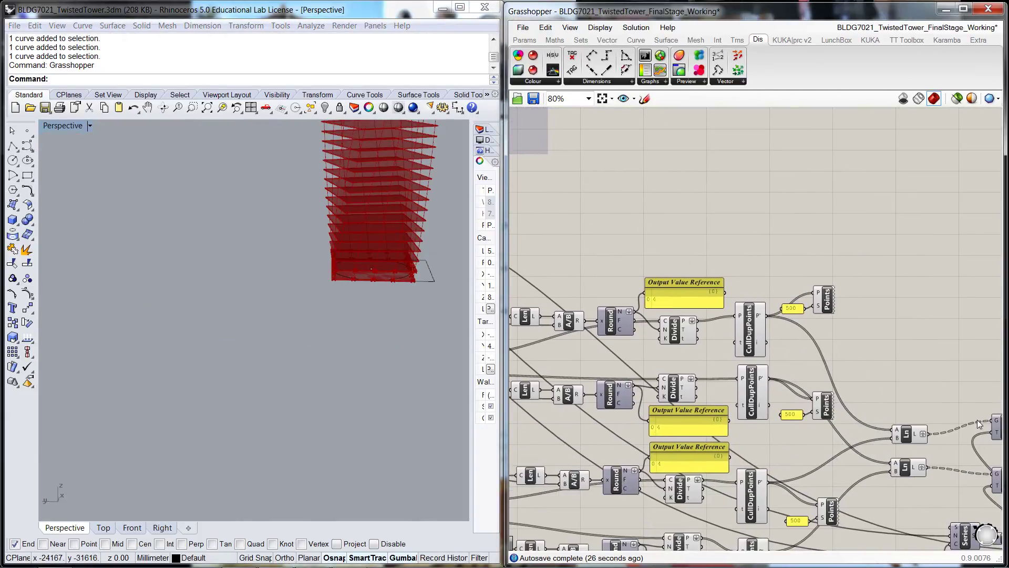
{"action": "right_click_drag", "start_coordinate": [962, 400], "coordinate": [700, 278]}
{"action": "right_click_drag", "start_coordinate": [901, 368], "coordinate": [798, 337]}
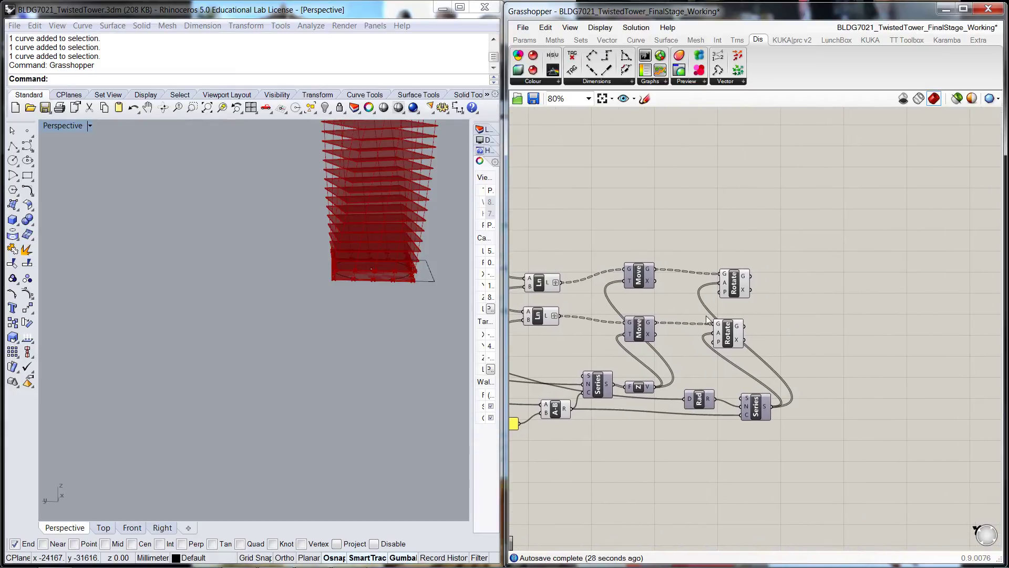
{"action": "left_click_drag", "start_coordinate": [730, 333], "coordinate": [746, 330]}
{"action": "left_click_drag", "start_coordinate": [741, 288], "coordinate": [752, 294]}
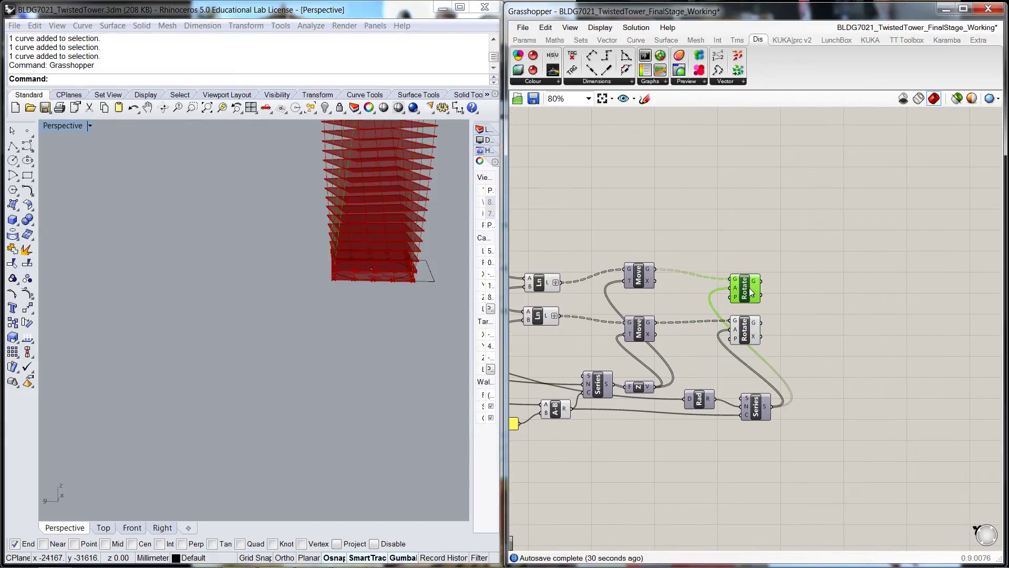
{"action": "left_click", "coordinate": [807, 307]}
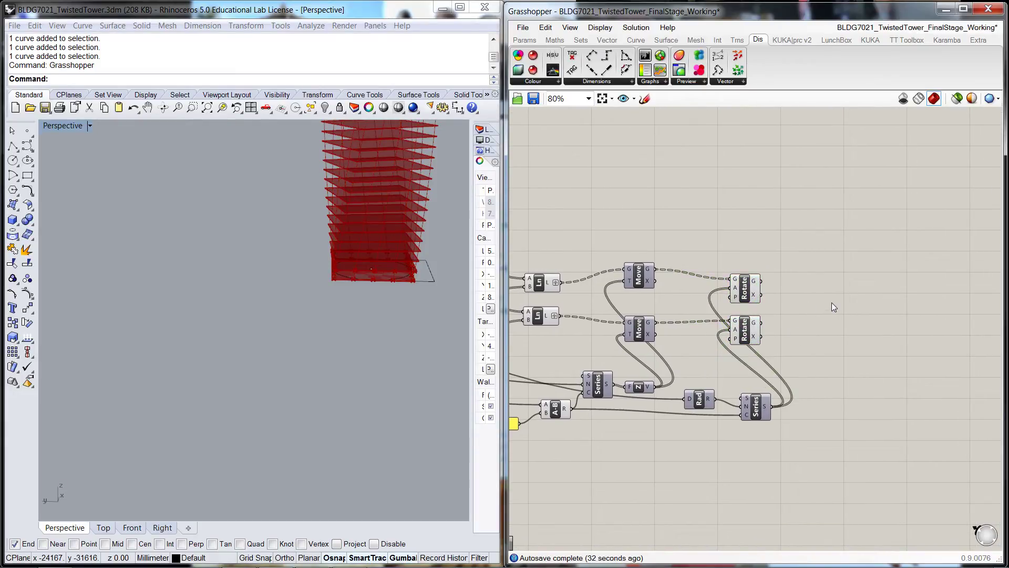
- Check the Column Diameter slider among the input parameters and add a Pipe component after the two column Rotate components
{"action": "scroll", "coordinate": [832, 299], "scroll_direction": "down", "scroll_amount": 3}
{"action": "scroll", "coordinate": [654, 280], "scroll_direction": "up", "scroll_amount": 4}
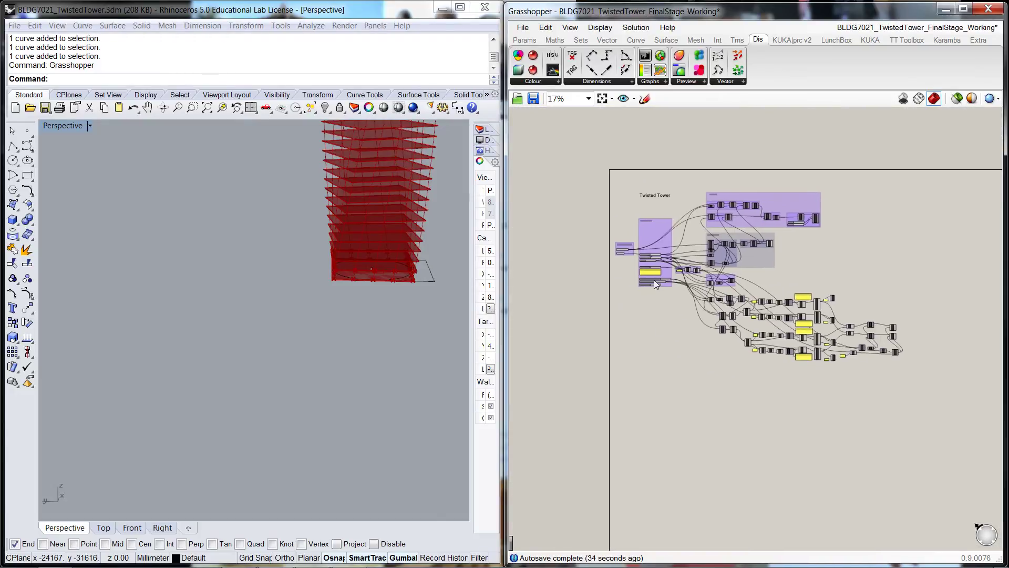
{"action": "scroll", "coordinate": [663, 289], "scroll_direction": "up", "scroll_amount": 5}
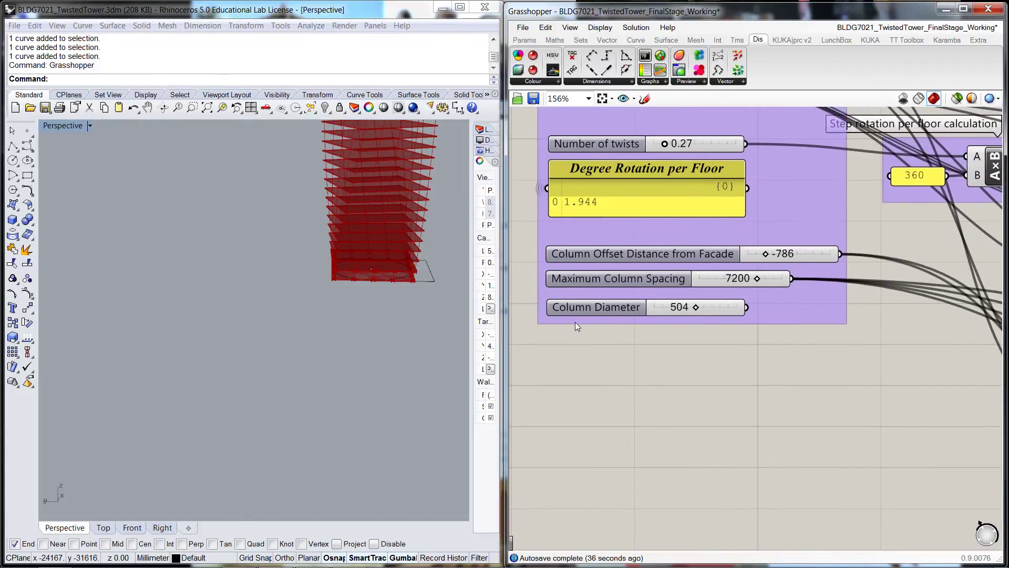
{"action": "scroll", "coordinate": [625, 325], "scroll_direction": "down", "scroll_amount": 12}
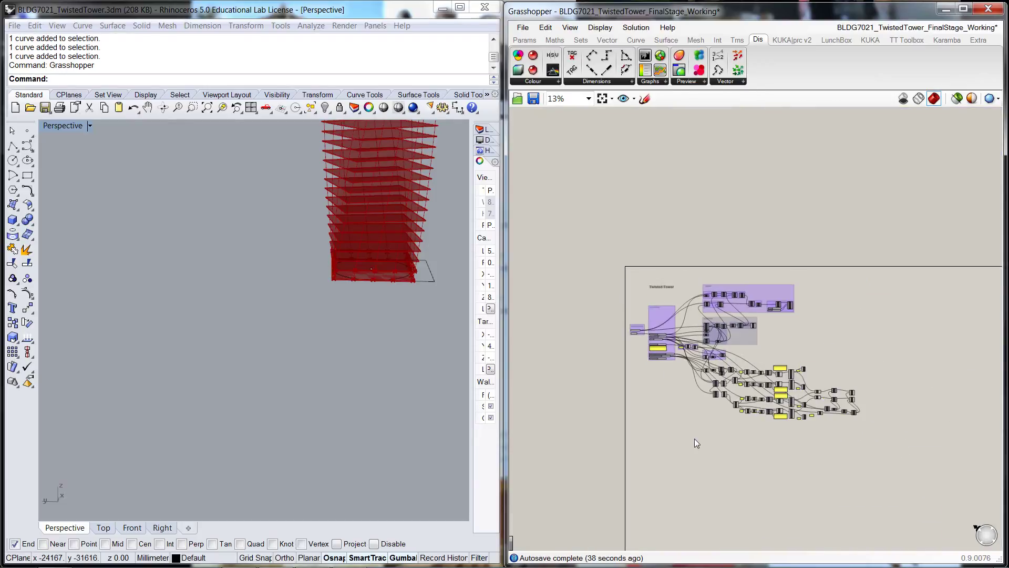
{"action": "scroll", "coordinate": [820, 375], "scroll_direction": "up", "scroll_amount": 11}
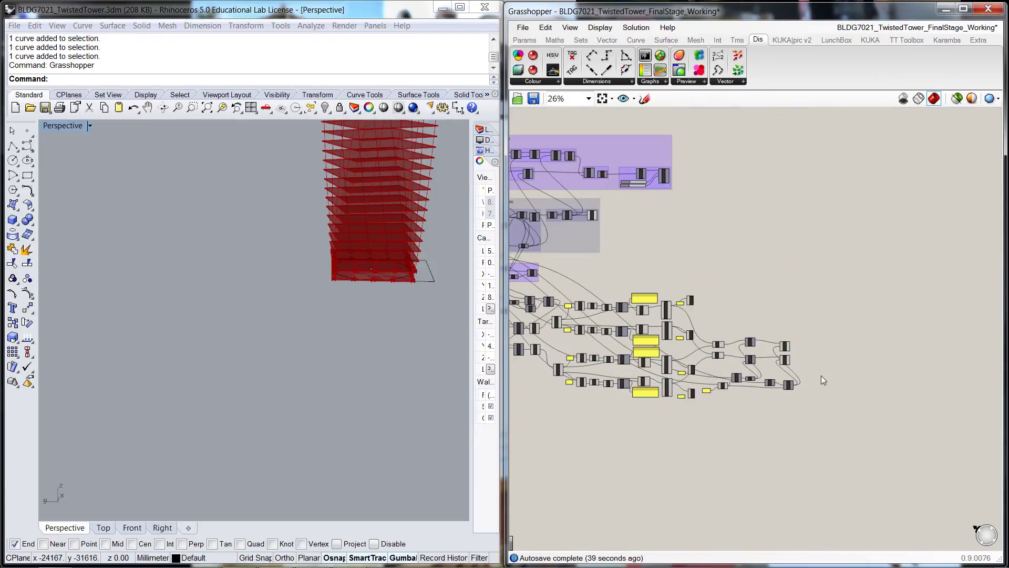
{"action": "double_click", "coordinate": [763, 320]}
{"action": "type", "text": "pi"}
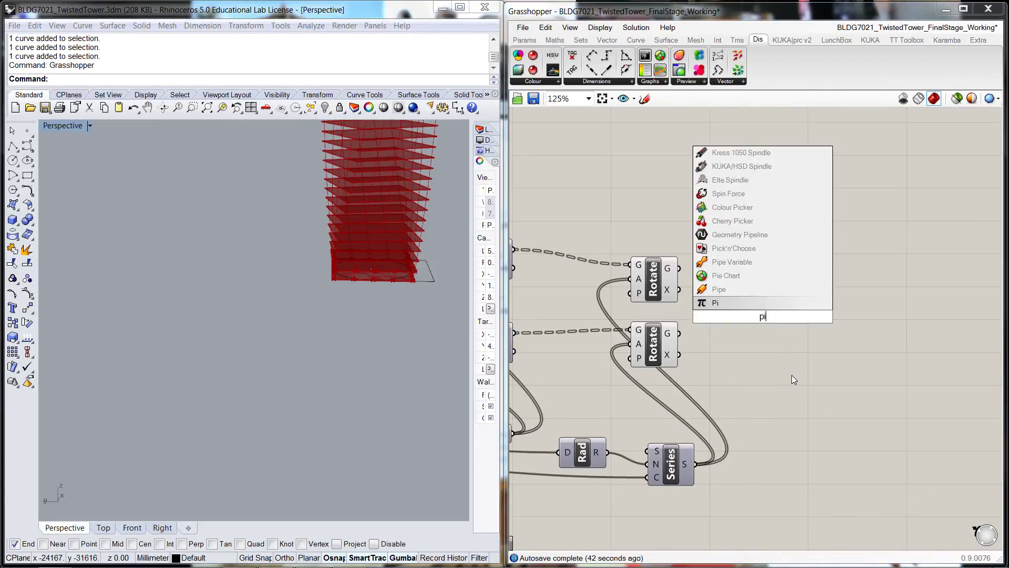
{"action": "left_click", "coordinate": [726, 288]}
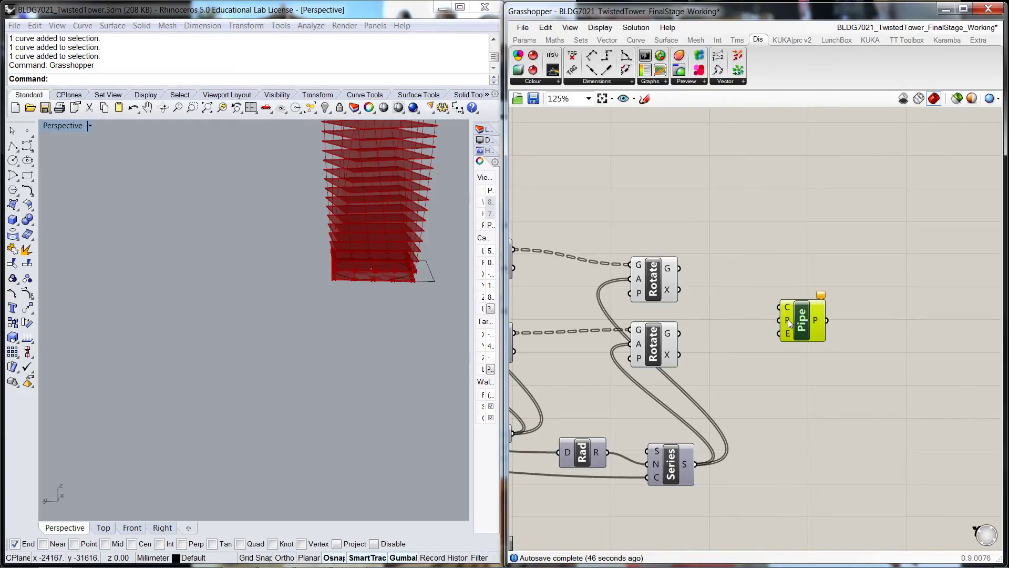
{"action": "left_click_drag", "start_coordinate": [810, 323], "coordinate": [823, 323]}
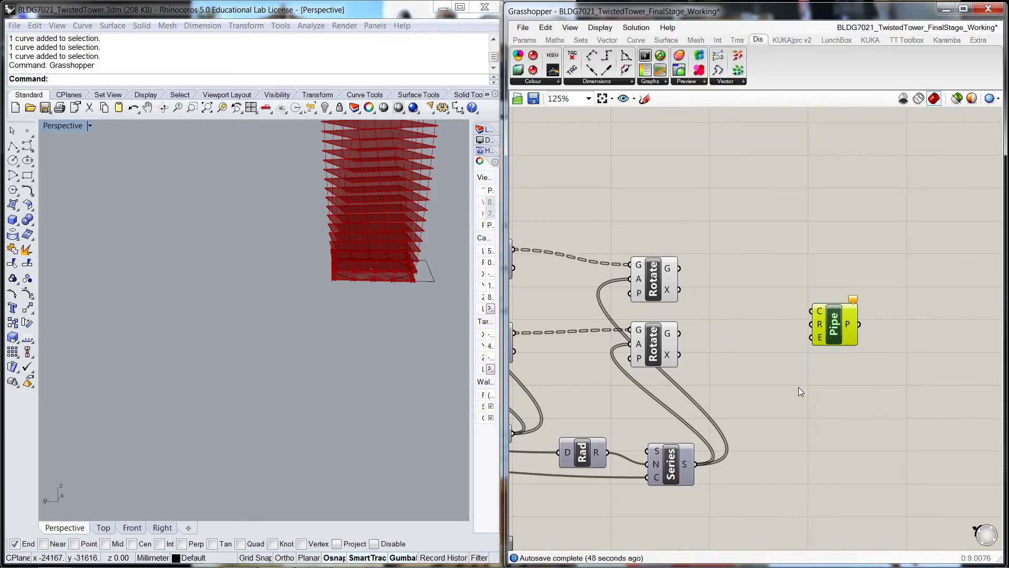
- Add a Division (A/B) component between the Rotate components and the Pipe
{"action": "double_click", "coordinate": [769, 348]}
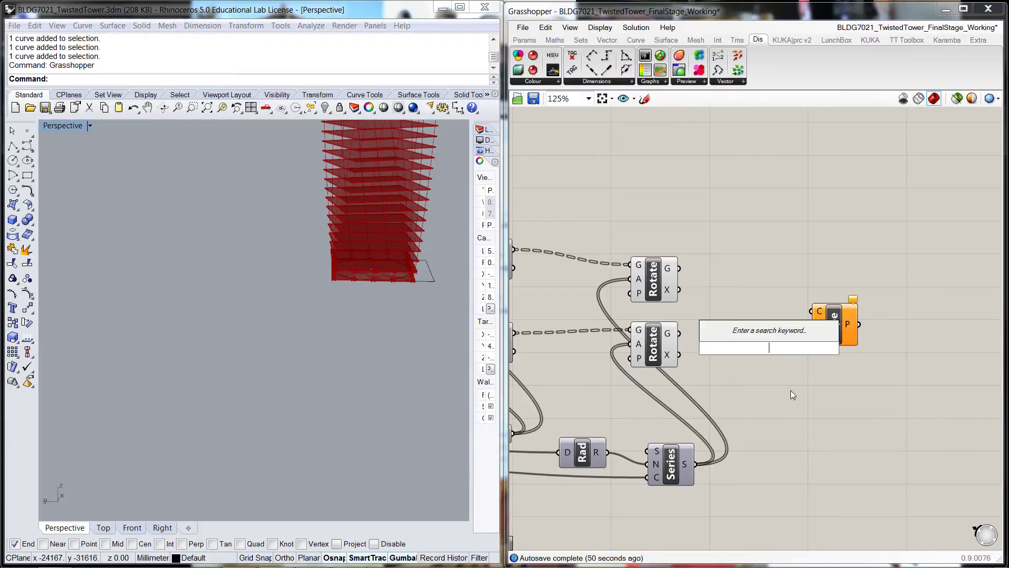
{"action": "type", "text": "/"}
{"action": "key", "text": "Return"}
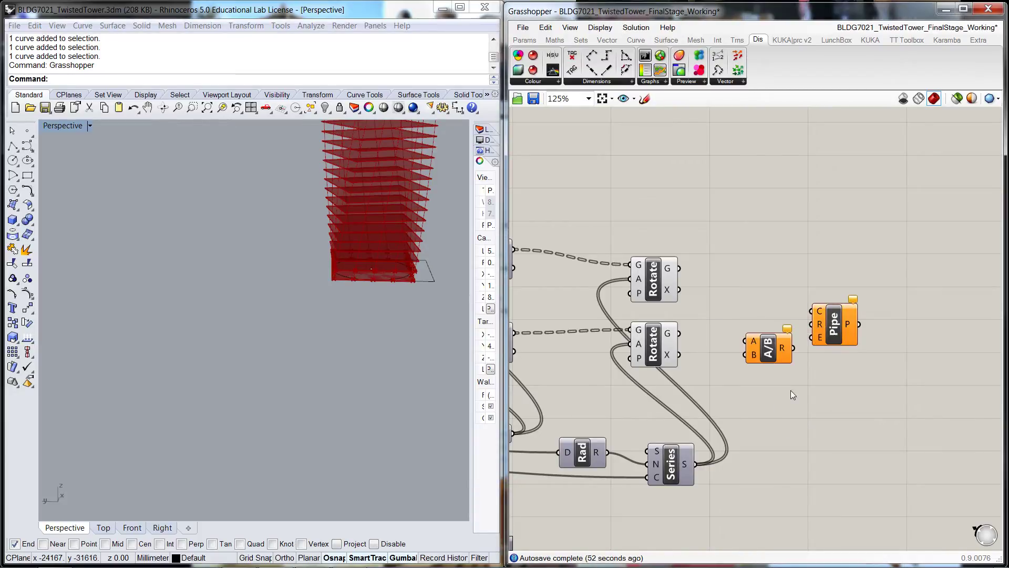
- Add a panel containing the value 2, shrink it and place it just before the Division component
{"action": "double_click", "coordinate": [791, 390]}
{"action": "type", "text": "panel"}
{"action": "key", "text": "Return"}
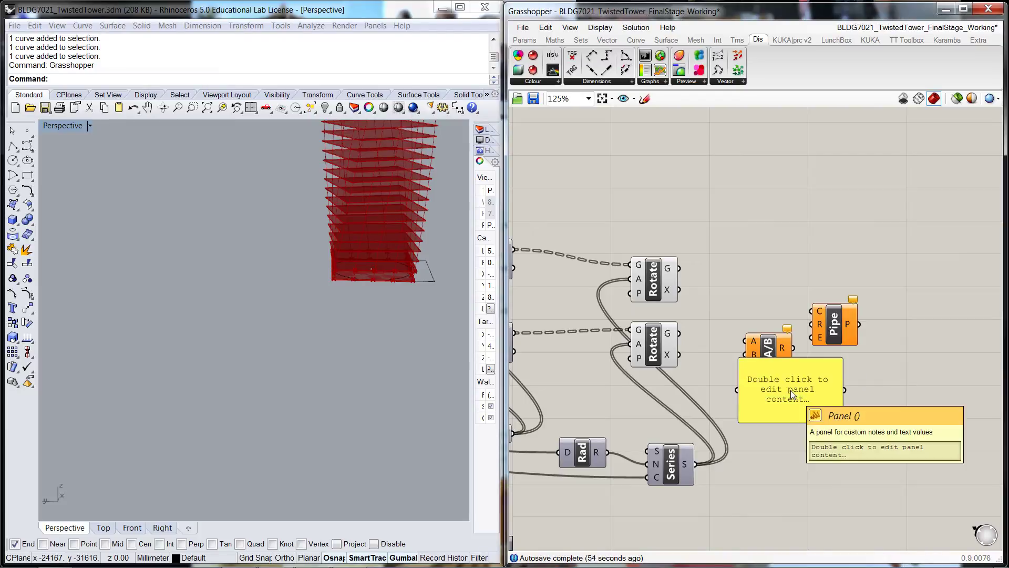
{"action": "double_click", "coordinate": [790, 390]}
{"action": "type", "text": "2"}
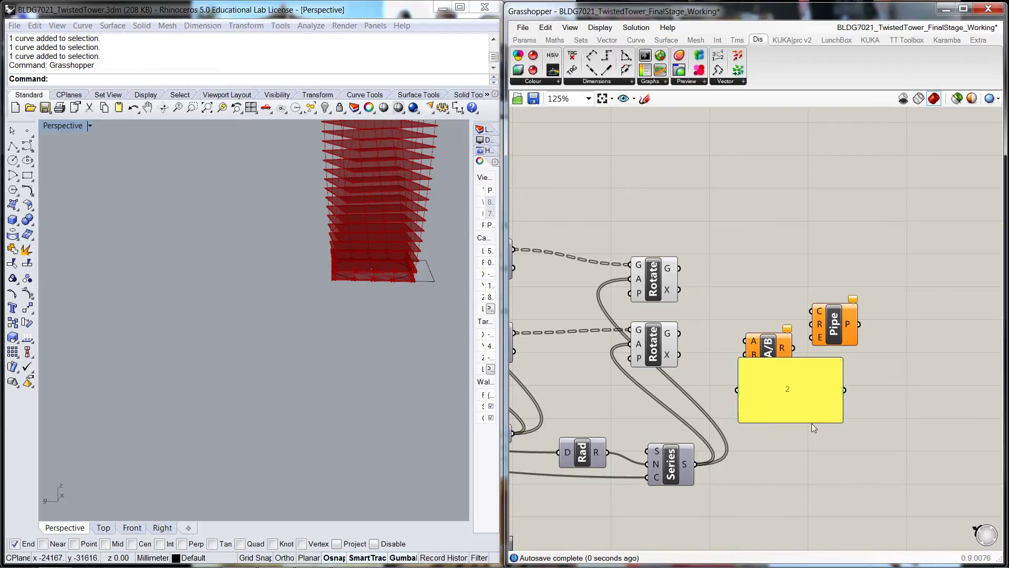
{"action": "left_click", "coordinate": [811, 424]}
{"action": "left_click_drag", "start_coordinate": [843, 421], "coordinate": [704, 375]}
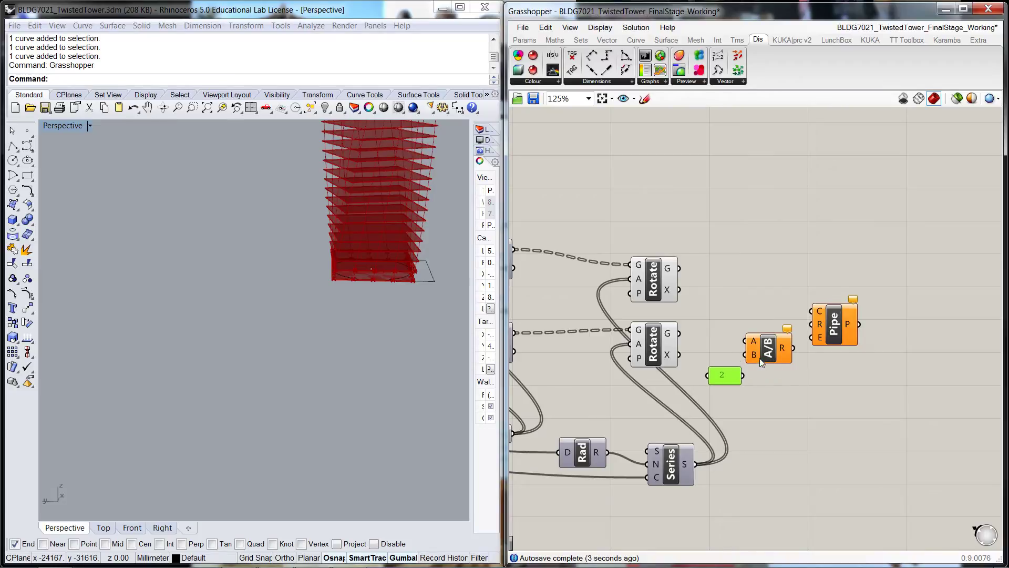
- Space out the Pipe, Division and panel, and connect the panel with 2 to the Division's B input
{"action": "left_click", "coordinate": [845, 316]}
{"action": "left_click_drag", "start_coordinate": [778, 353], "coordinate": [789, 361]}
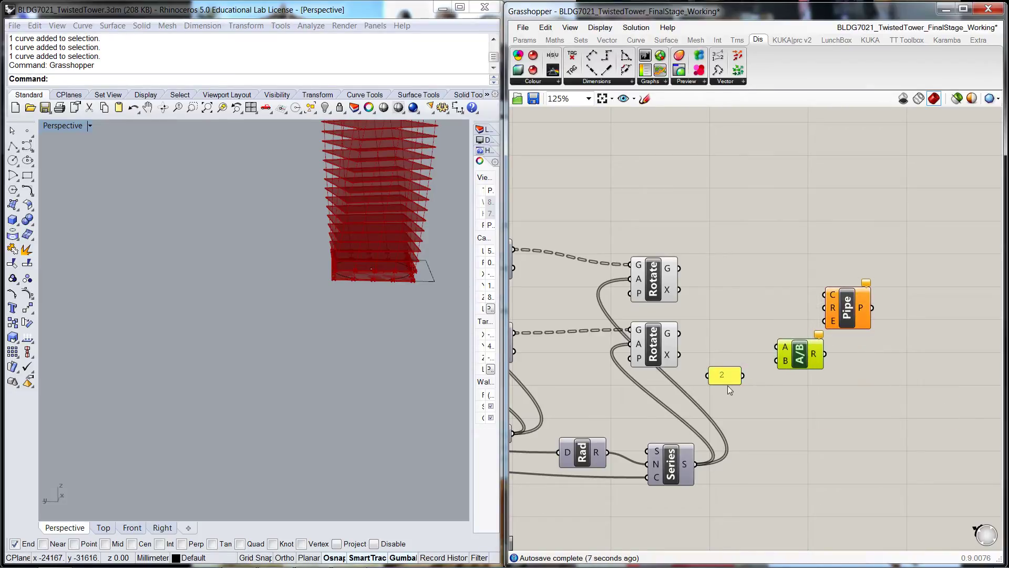
{"action": "left_click_drag", "start_coordinate": [727, 378], "coordinate": [736, 378]}
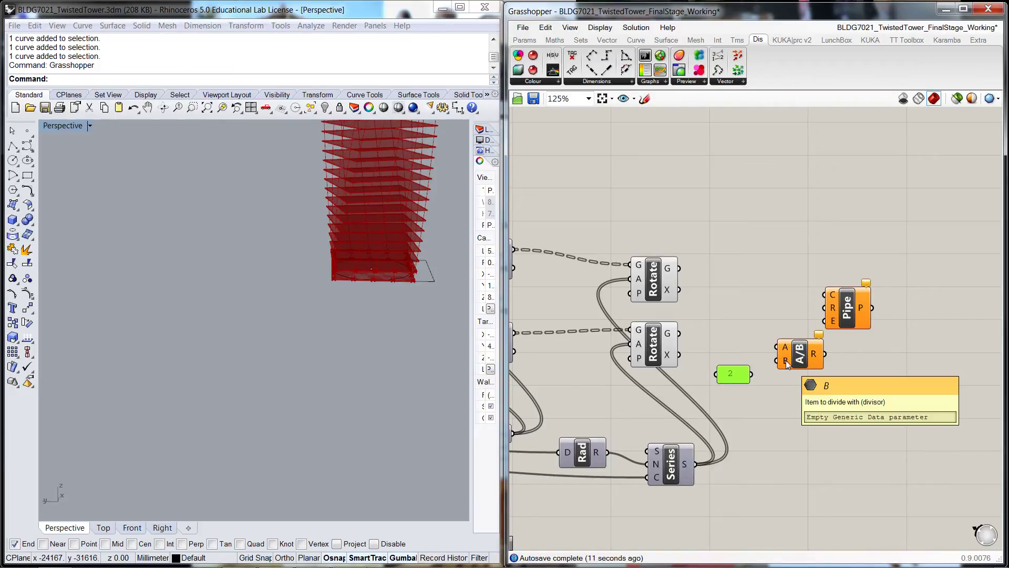
{"action": "left_click_drag", "start_coordinate": [751, 374], "coordinate": [777, 361]}
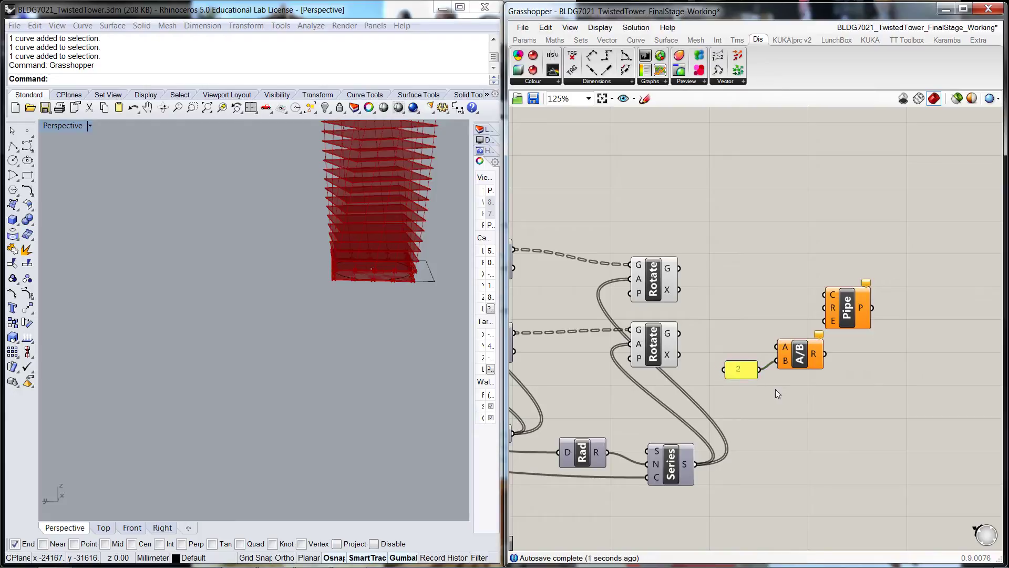
{"action": "scroll", "coordinate": [809, 396], "scroll_direction": "down", "scroll_amount": 6}
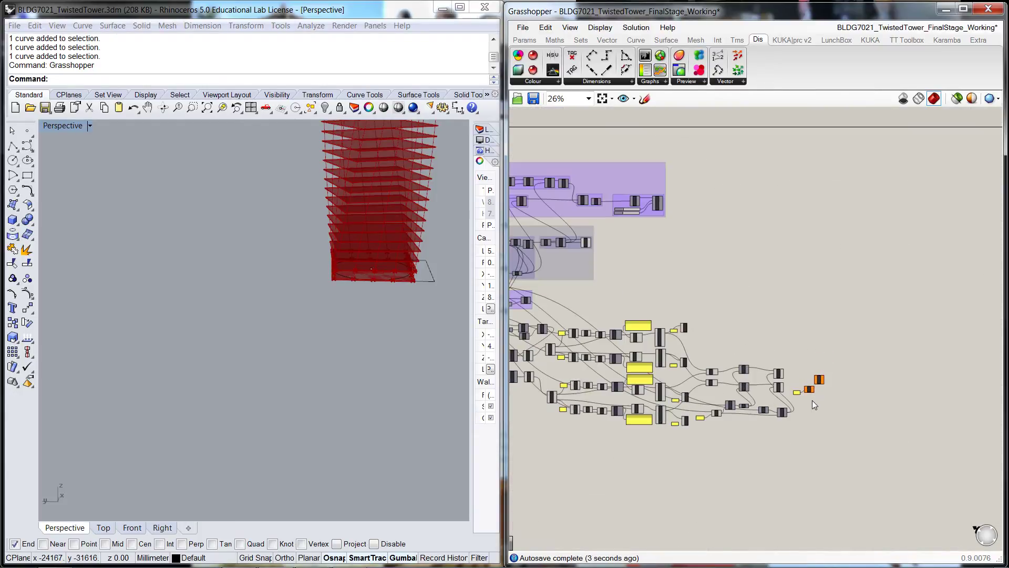
- Connect the Column Diameter slider to the Division's A input and the Division's result to the Pipe's radius input
{"action": "right_click_drag", "start_coordinate": [710, 446], "coordinate": [882, 482]}
{"action": "scroll", "coordinate": [584, 345], "scroll_direction": "up", "scroll_amount": 6}
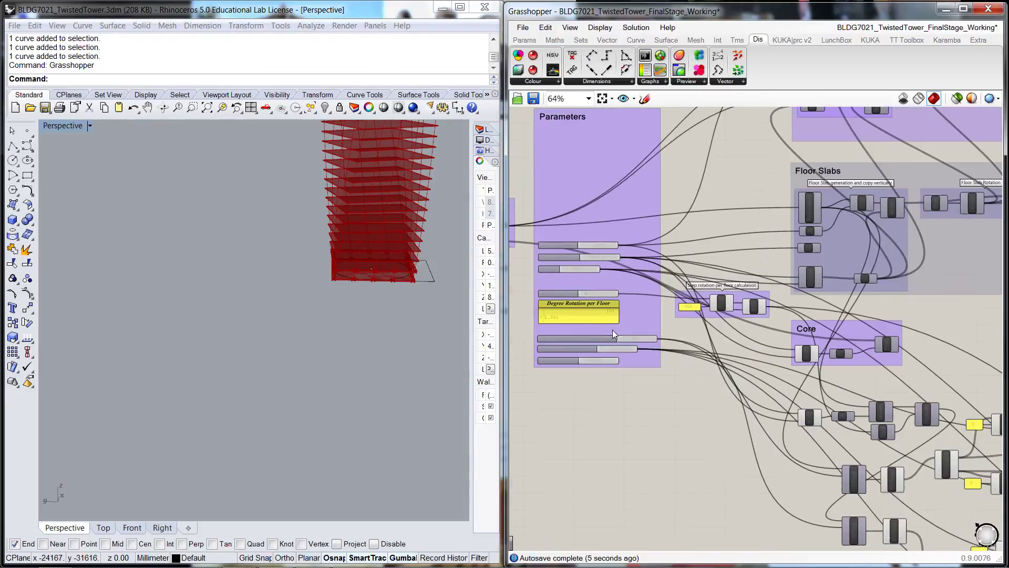
{"action": "left_click_drag", "start_coordinate": [600, 370], "coordinate": [848, 398]}
{"action": "left_click_drag", "start_coordinate": [911, 376], "coordinate": [936, 332]}
- Connect the geometry outputs of both column Rotate components to the Pipe's curve input and inspect the piped columns at the tower's base
{"action": "left_click_drag", "start_coordinate": [791, 291], "coordinate": [936, 318]}
{"action": "left_click_drag", "start_coordinate": [791, 356], "coordinate": [937, 319], "text": "shift"}
{"action": "left_click_drag", "start_coordinate": [791, 292], "coordinate": [936, 319], "text": "shift"}
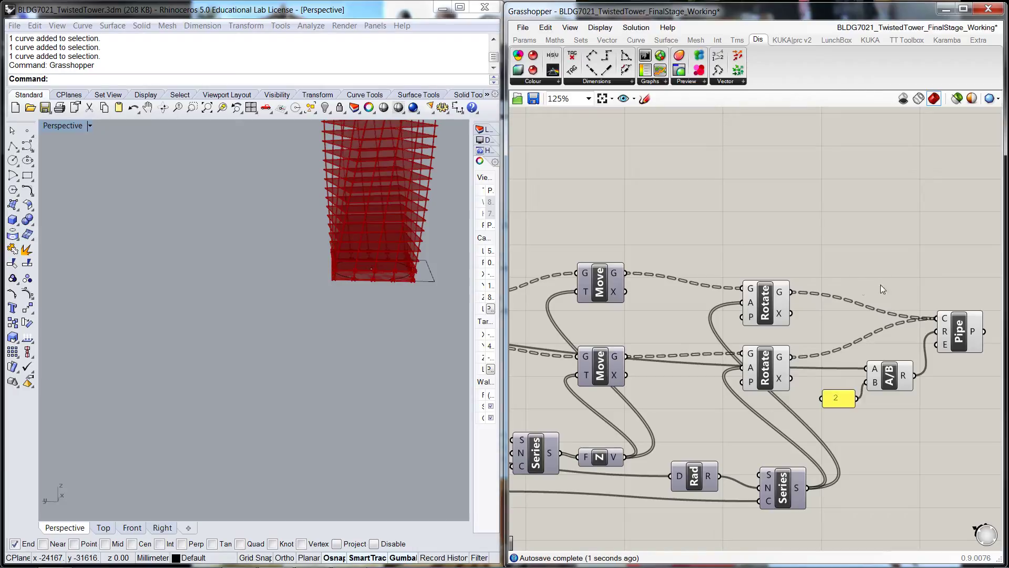
{"action": "left_click", "coordinate": [399, 295]}
{"action": "scroll", "coordinate": [394, 263], "scroll_direction": "up", "scroll_amount": 2}
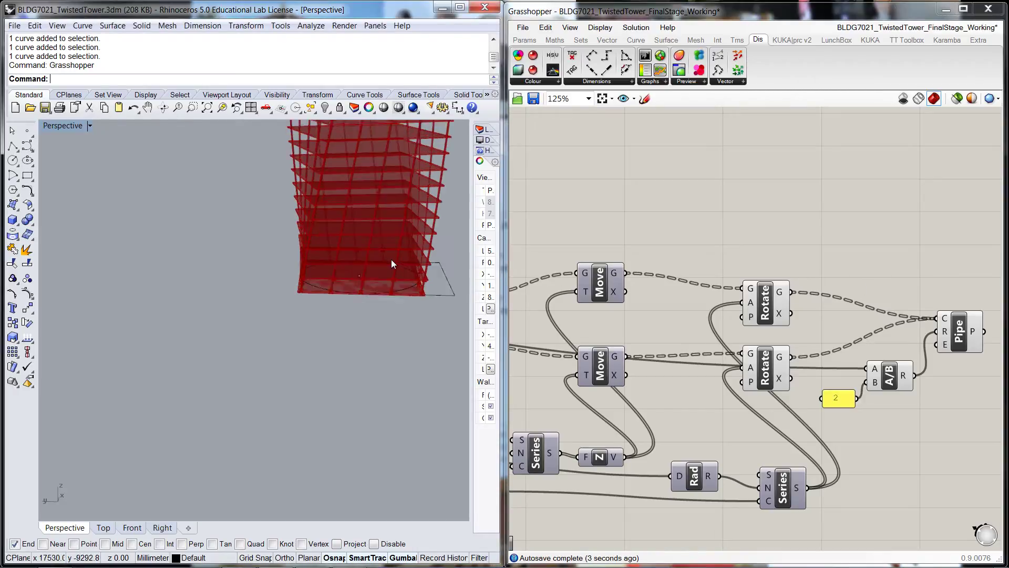
{"action": "scroll", "coordinate": [391, 260], "scroll_direction": "up", "scroll_amount": 3}
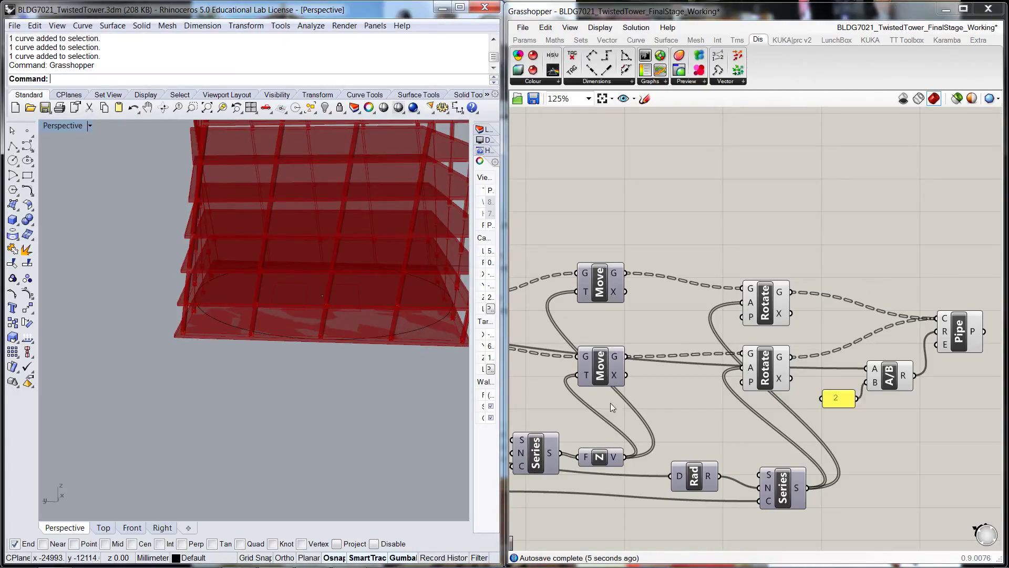
- Turn off the preview of the two Rotate components feeding the Pipe
{"action": "left_click", "coordinate": [678, 409]}
{"action": "left_click", "coordinate": [763, 384]}
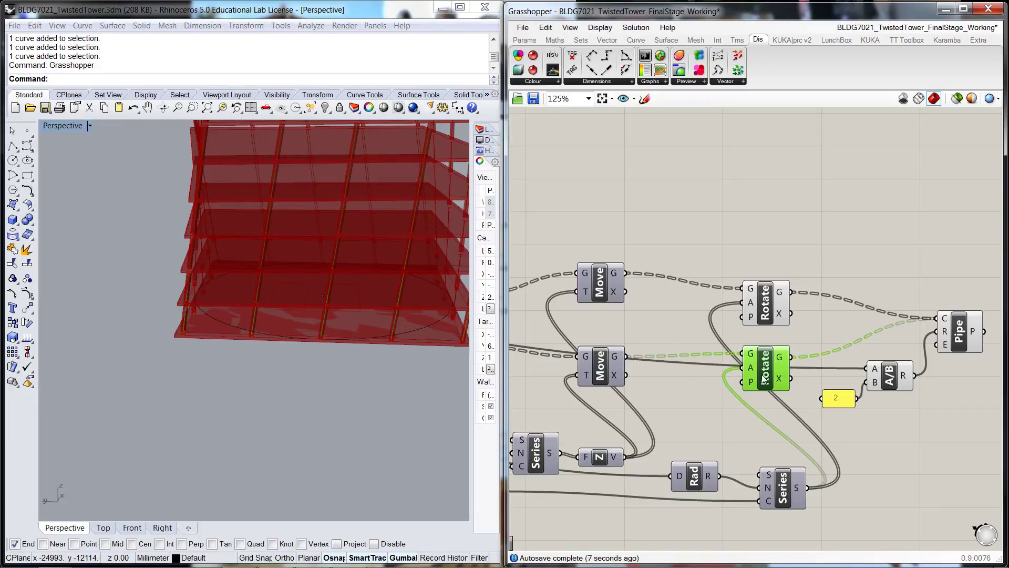
{"action": "right_click", "coordinate": [764, 387]}
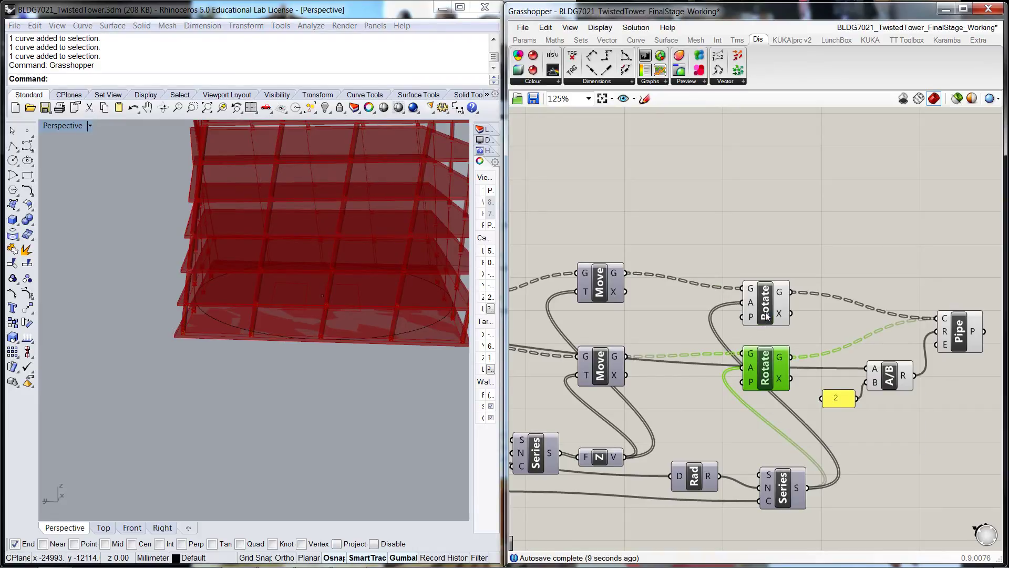
{"action": "right_click", "coordinate": [782, 310]}
{"action": "left_click", "coordinate": [800, 333]}
- Turn off the preview of the two Ln components that feed the column Move components
{"action": "scroll", "coordinate": [728, 254], "scroll_direction": "down", "scroll_amount": 6}
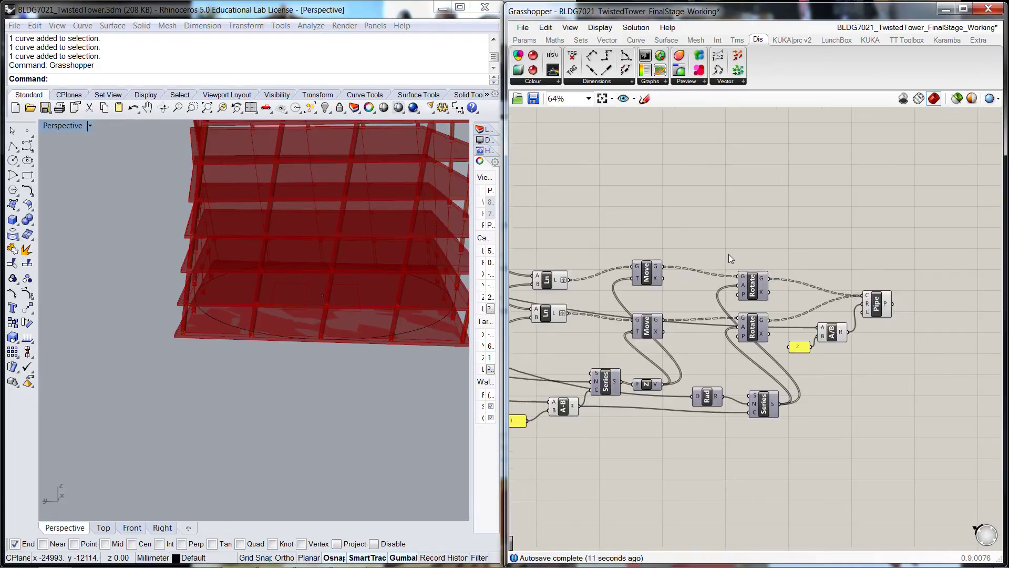
{"action": "left_click", "coordinate": [702, 318]}
{"action": "right_click", "coordinate": [703, 319]}
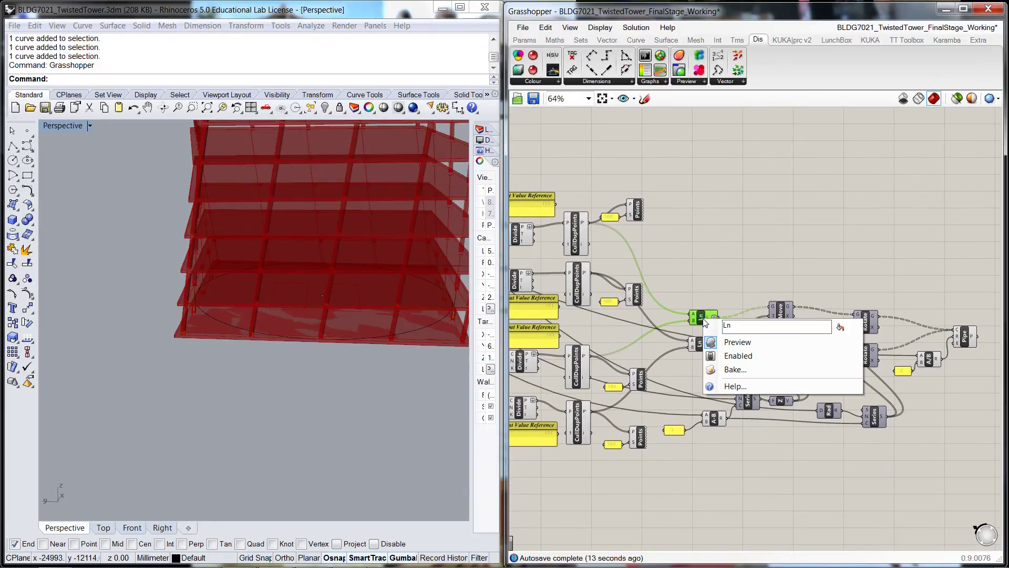
{"action": "left_click", "coordinate": [725, 342]}
{"action": "left_click", "coordinate": [697, 345]}
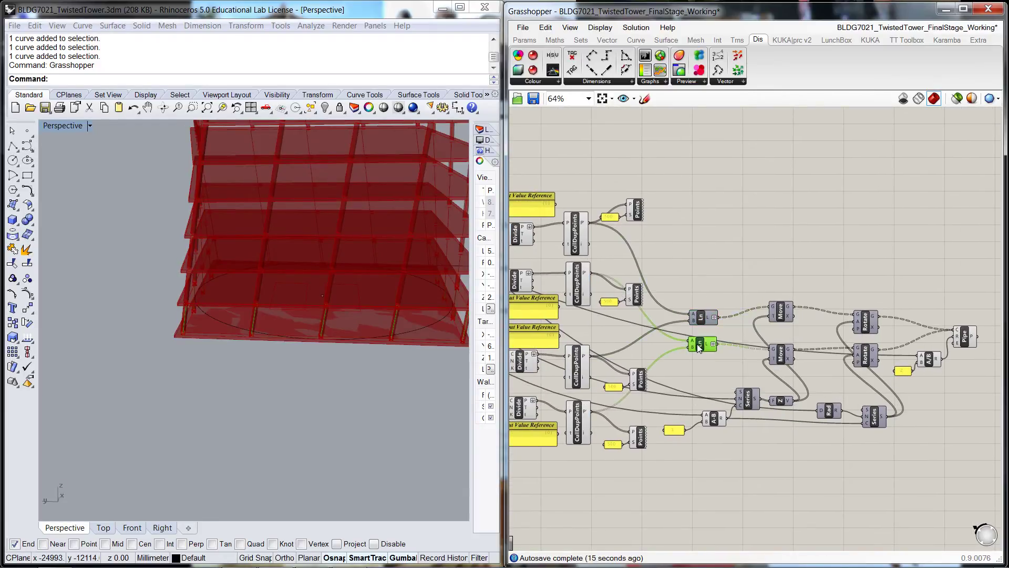
{"action": "right_click", "coordinate": [697, 345]}
{"action": "left_click", "coordinate": [716, 369]}
- Turn off the preview of the Points components in the third and second column rows
{"action": "left_click", "coordinate": [640, 385]}
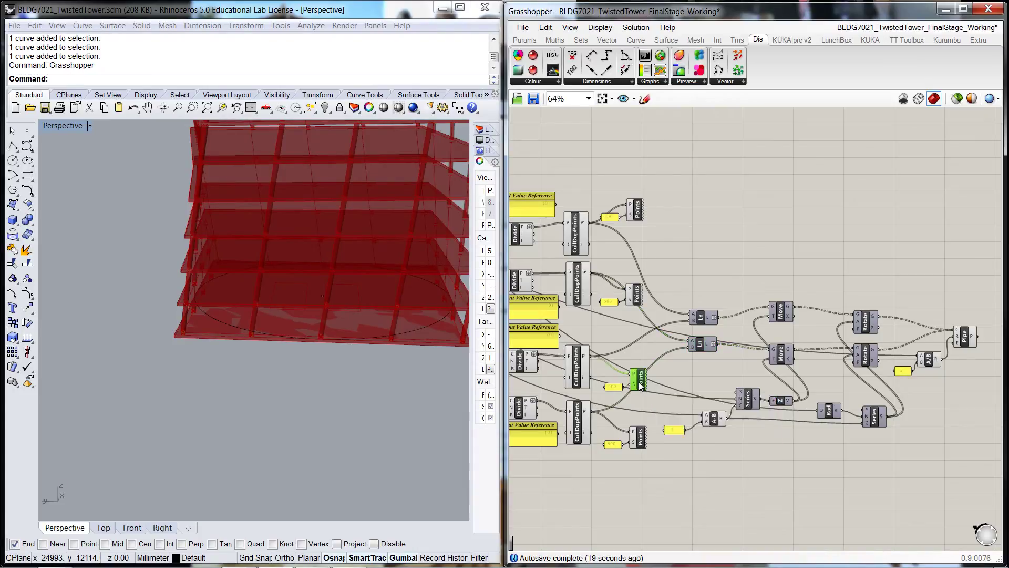
{"action": "right_click", "coordinate": [641, 384]}
{"action": "left_click", "coordinate": [657, 406]}
{"action": "right_click", "coordinate": [630, 296]}
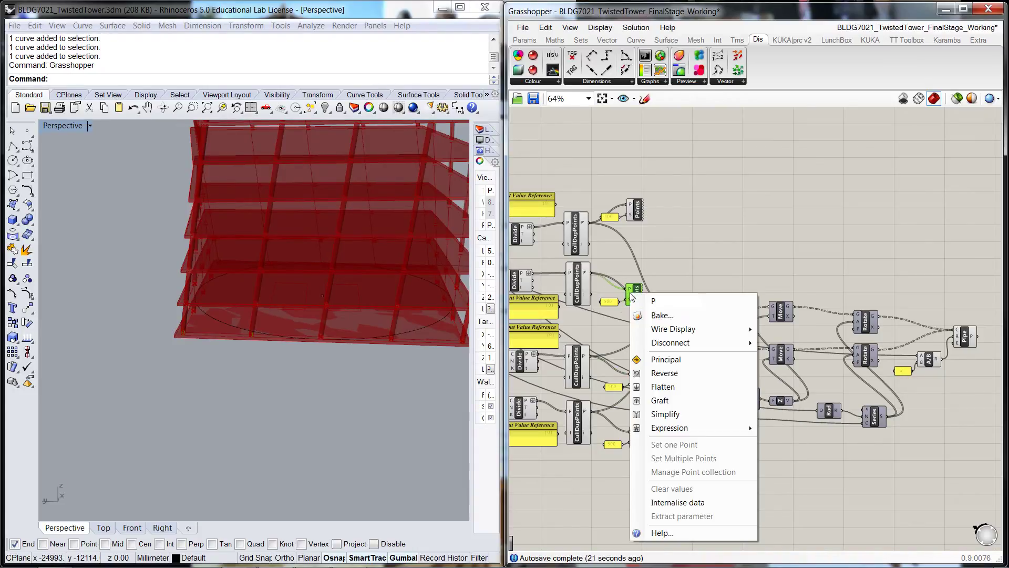
{"action": "left_click", "coordinate": [616, 310]}
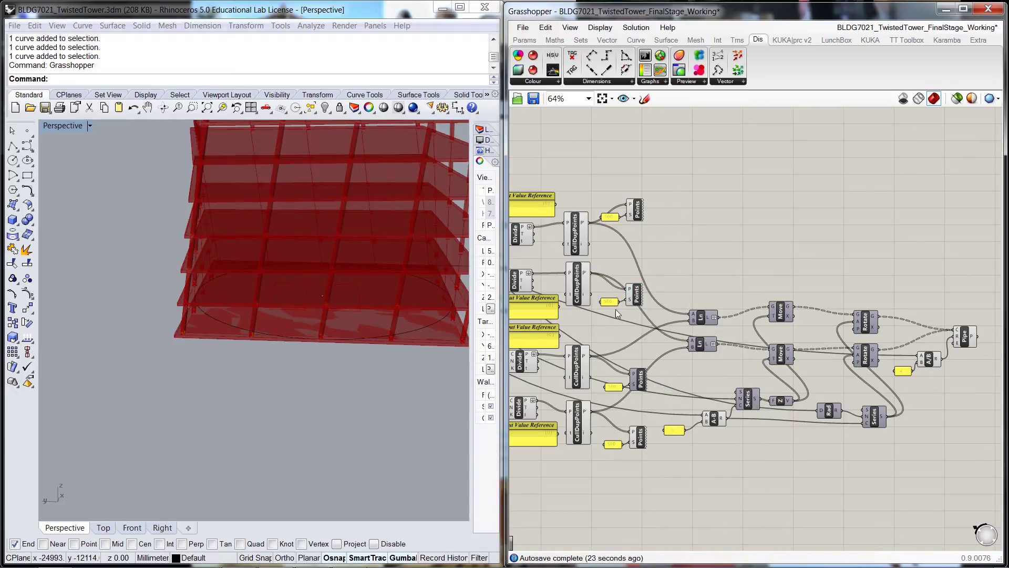
{"action": "scroll", "coordinate": [620, 291], "scroll_direction": "up", "scroll_amount": 3}
{"action": "left_click", "coordinate": [651, 290]}
{"action": "right_click", "coordinate": [651, 290]}
{"action": "left_click", "coordinate": [668, 314]}
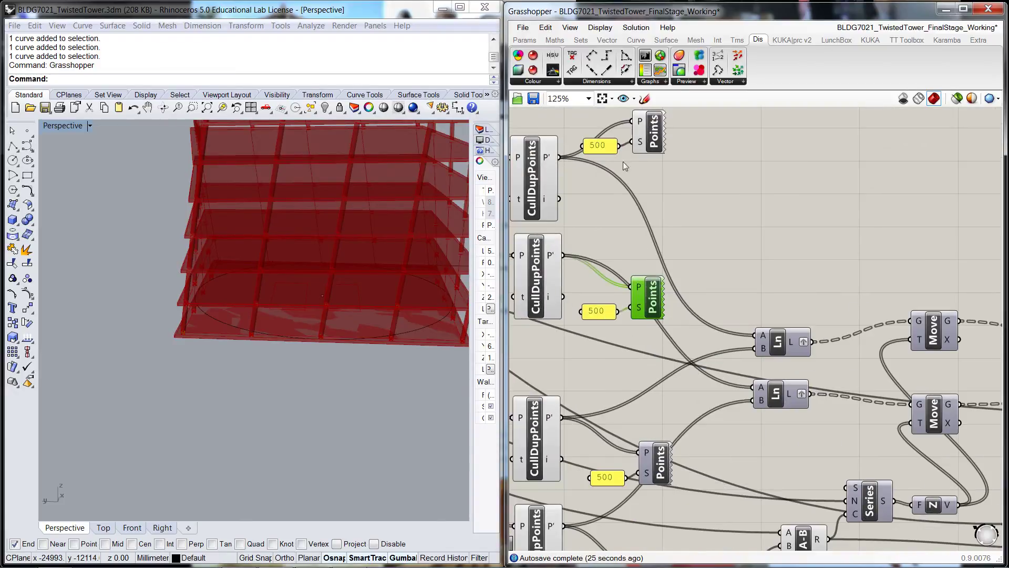
- Turn off the preview of the Points components in the first and fourth column rows
{"action": "left_click", "coordinate": [652, 140]}
{"action": "right_click", "coordinate": [656, 136]}
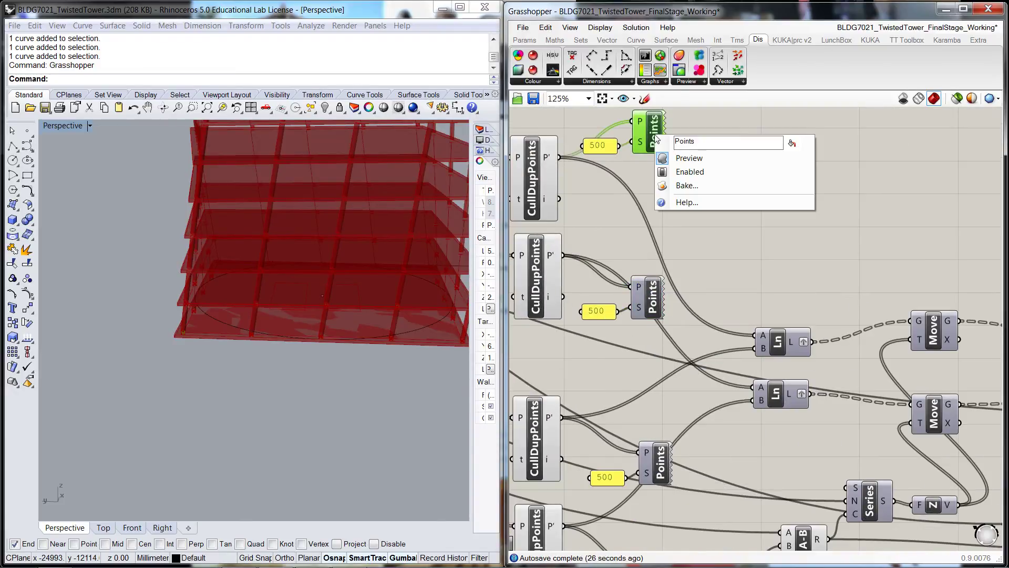
{"action": "left_click", "coordinate": [678, 158]}
{"action": "scroll", "coordinate": [737, 210], "scroll_direction": "down", "scroll_amount": 3}
{"action": "scroll", "coordinate": [689, 399], "scroll_direction": "up", "scroll_amount": 2}
{"action": "left_click", "coordinate": [701, 397]}
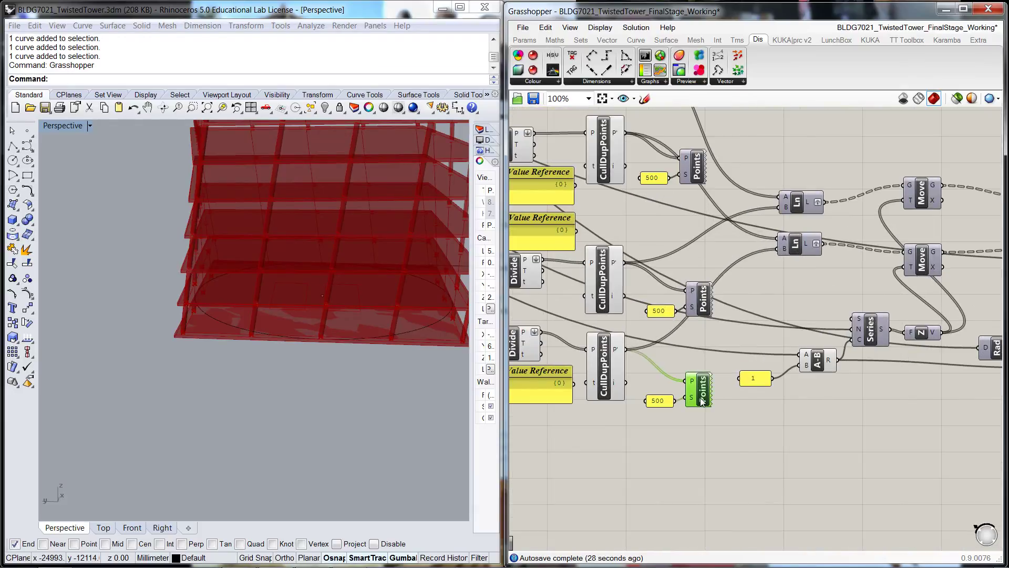
{"action": "right_click", "coordinate": [702, 399]}
{"action": "left_click", "coordinate": [717, 420]}
- Turn off the preview of the Divide and CullDupPoints components in the third column row
{"action": "right_click_drag", "start_coordinate": [595, 391], "coordinate": [783, 444]}
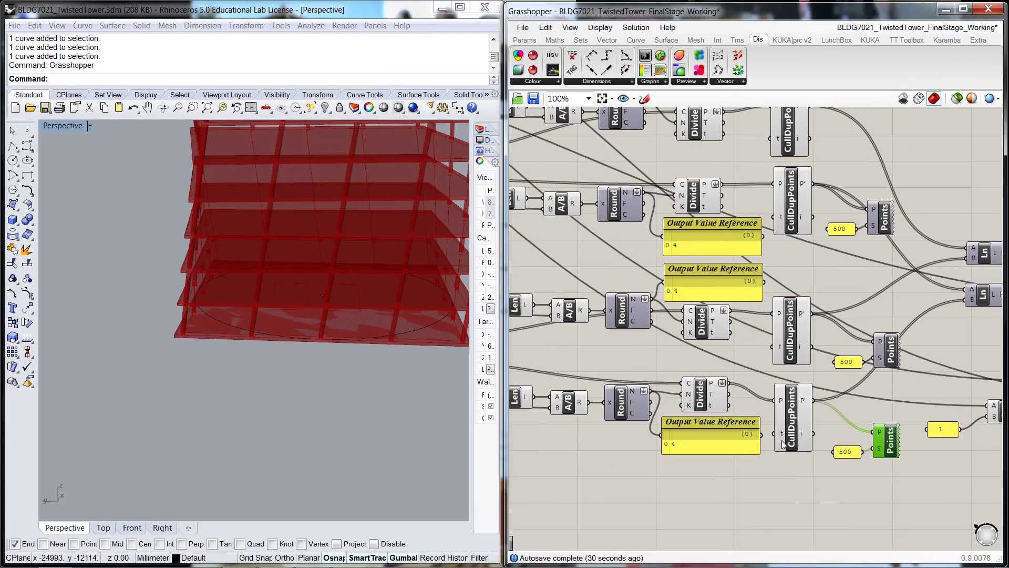
{"action": "right_click", "coordinate": [700, 328]}
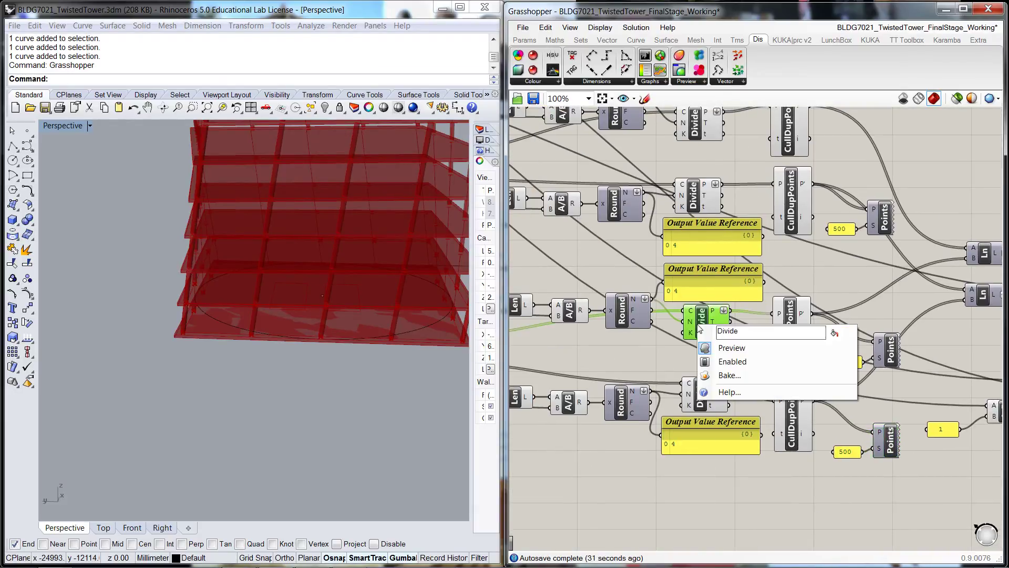
{"action": "left_click", "coordinate": [725, 347]}
{"action": "left_click", "coordinate": [790, 336]}
{"action": "right_click", "coordinate": [790, 338]}
{"action": "left_click", "coordinate": [817, 365]}
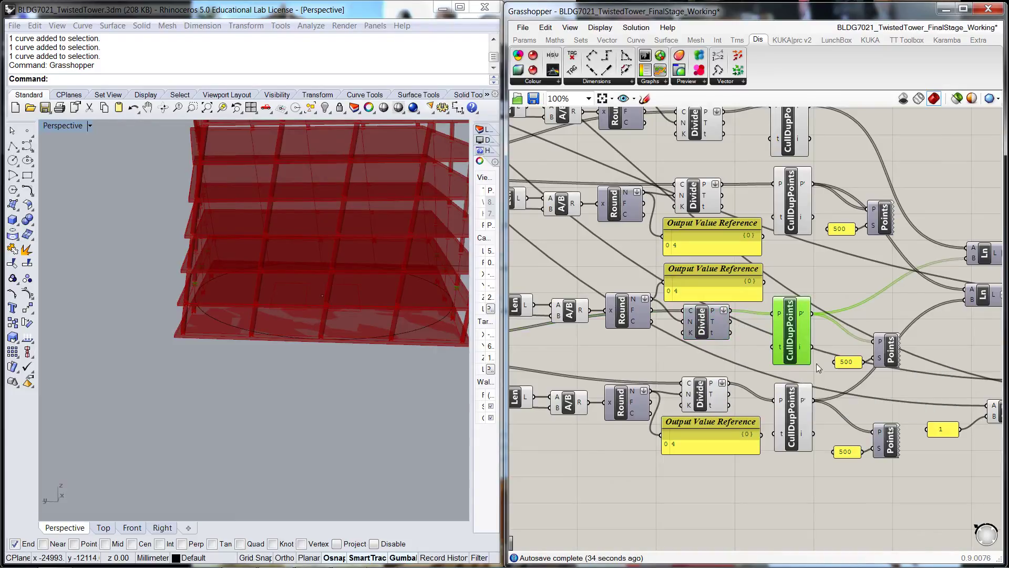
- Turn off the preview of the CullDupPoints and Divide components in the fourth column row
{"action": "right_click", "coordinate": [793, 420]}
{"action": "left_click", "coordinate": [821, 445]}
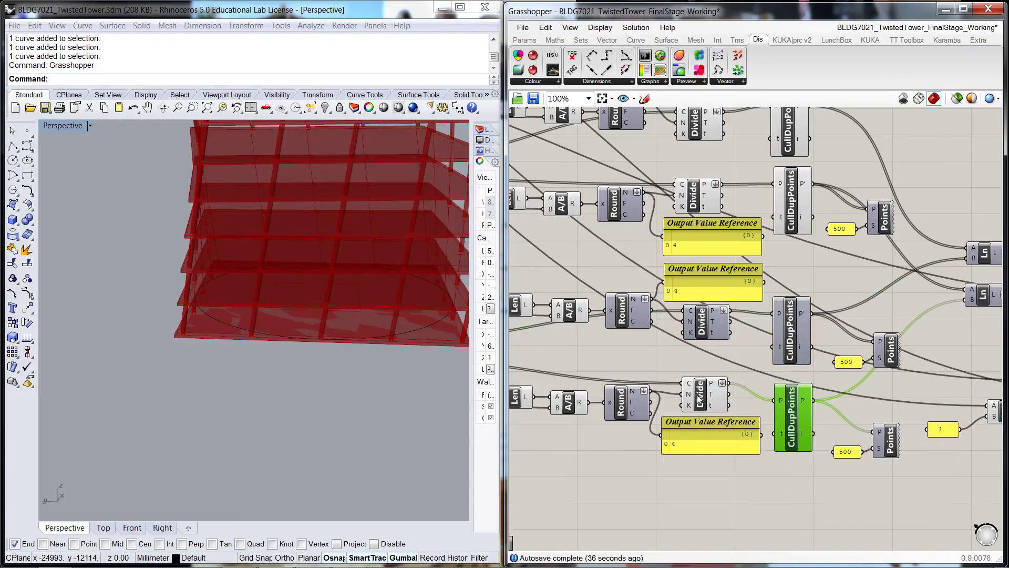
{"action": "left_click", "coordinate": [700, 401]}
{"action": "right_click", "coordinate": [700, 400]}
{"action": "left_click", "coordinate": [730, 413]}
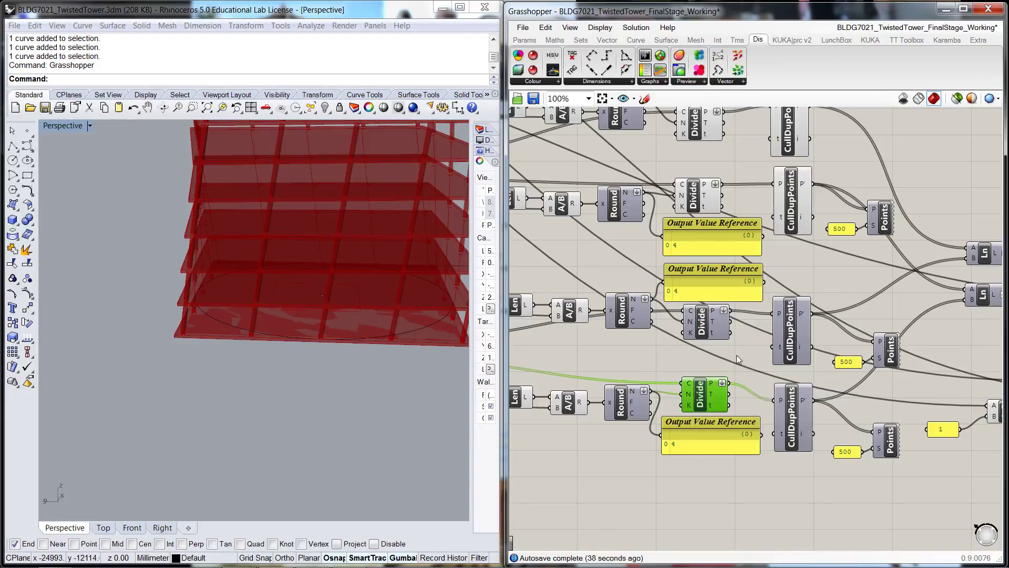
- Turn off the preview of the Divide components in the second and first column rows
{"action": "right_click_drag", "start_coordinate": [737, 360], "coordinate": [729, 271]}
{"action": "right_click", "coordinate": [693, 316]}
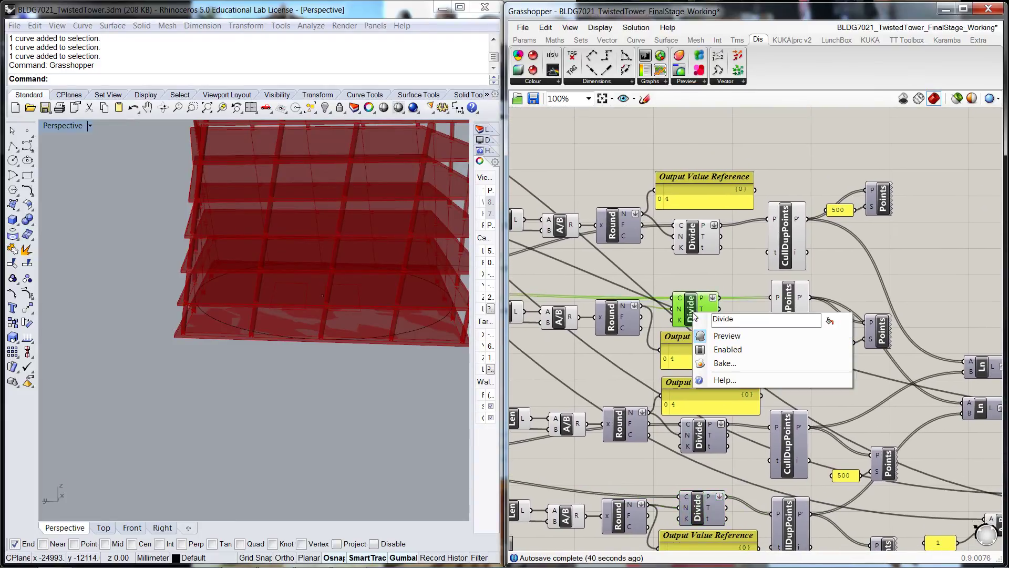
{"action": "left_click", "coordinate": [727, 335]}
{"action": "left_click", "coordinate": [693, 236]}
{"action": "right_click", "coordinate": [693, 240]}
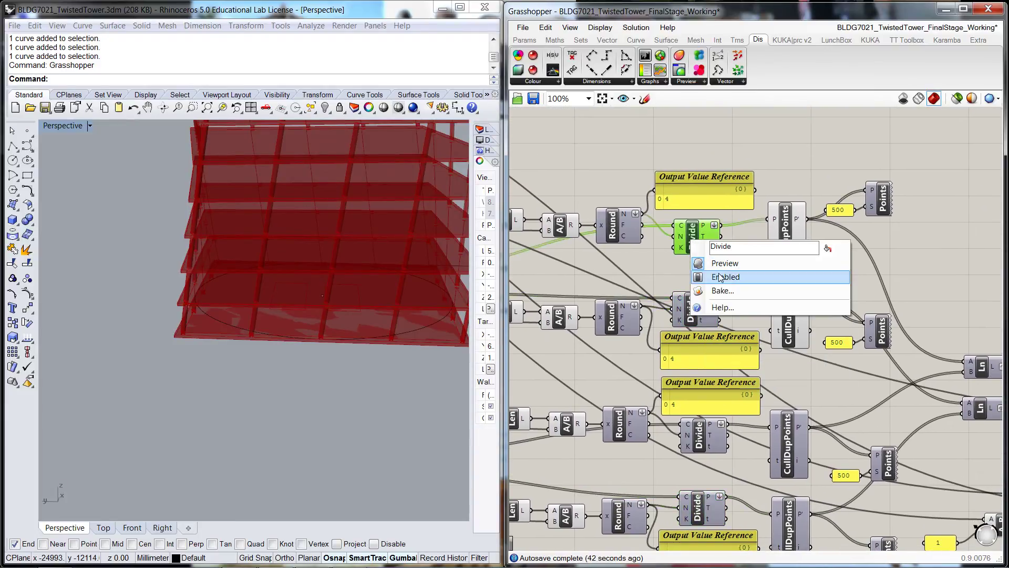
{"action": "left_click", "coordinate": [728, 263]}
- Turn off the preview of the CullDupPoints components in the first and second column rows and clear the selection
{"action": "right_click", "coordinate": [786, 241]}
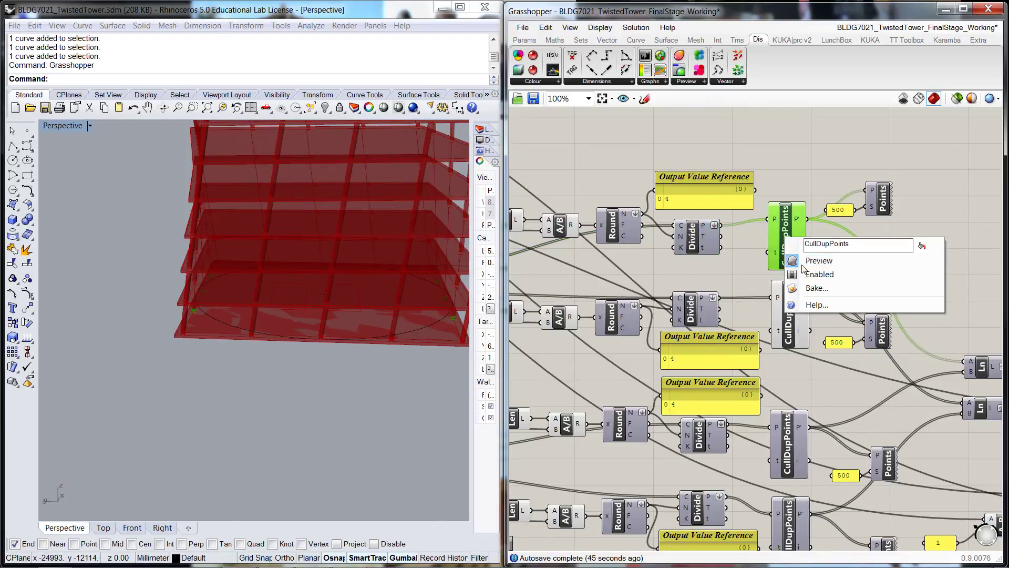
{"action": "left_click", "coordinate": [825, 262]}
{"action": "right_click", "coordinate": [794, 311]}
{"action": "left_click", "coordinate": [827, 331]}
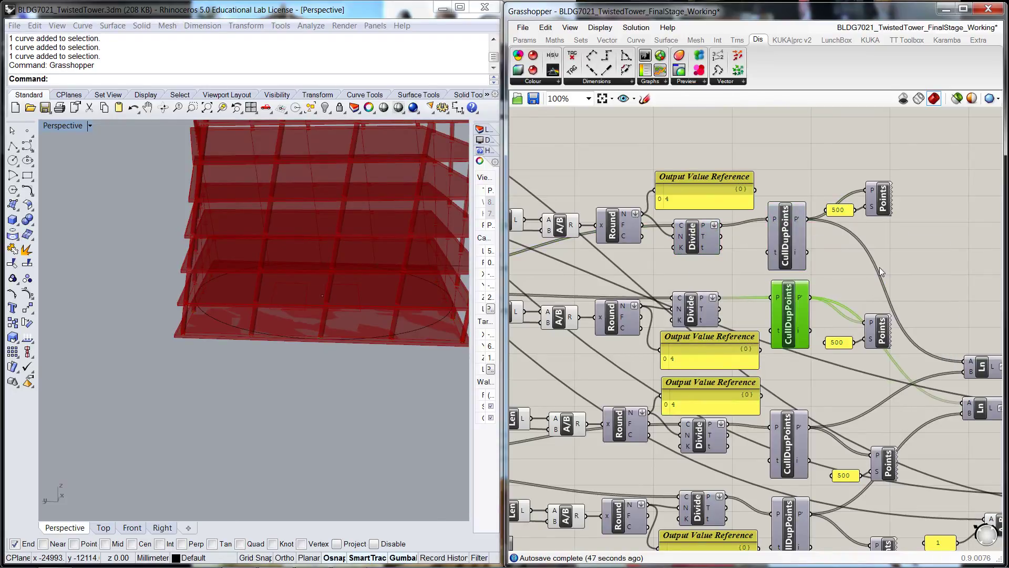
{"action": "left_click", "coordinate": [879, 267]}
- Turn off the preview of the two DeBrep components that follow the Offset components
{"action": "scroll", "coordinate": [623, 173], "scroll_direction": "down", "scroll_amount": 4}
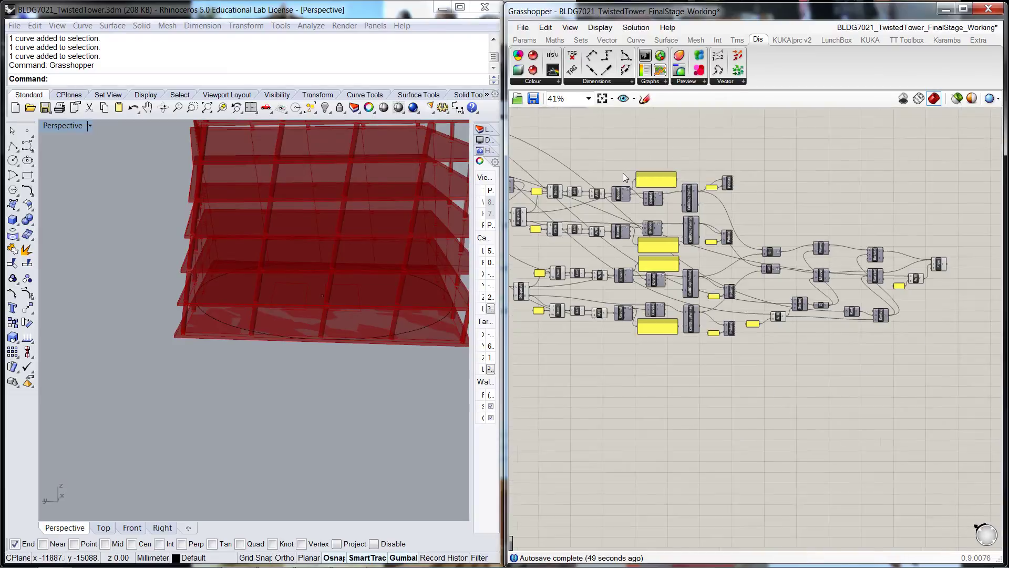
{"action": "scroll", "coordinate": [691, 371], "scroll_direction": "up", "scroll_amount": 2}
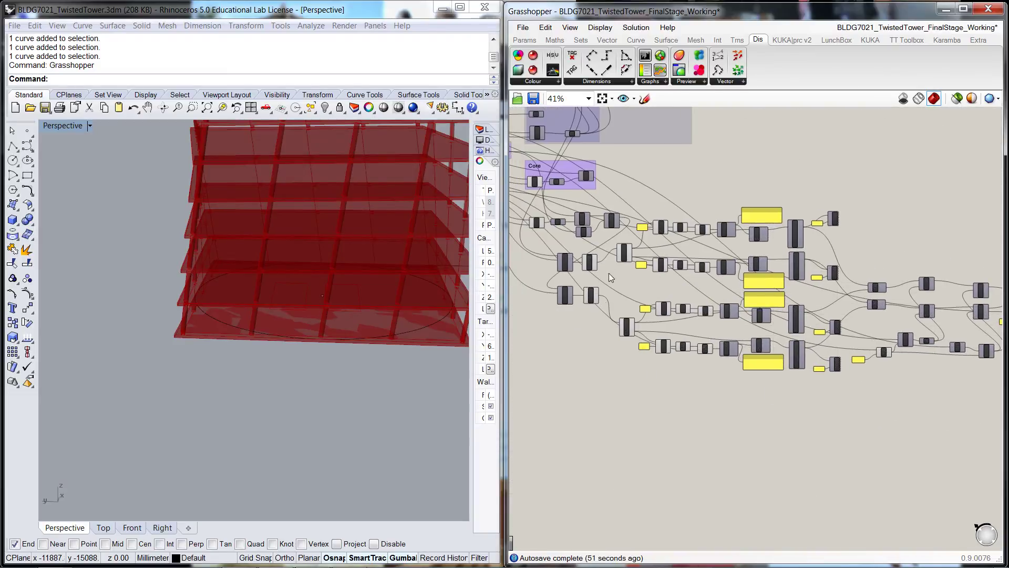
{"action": "scroll", "coordinate": [609, 272], "scroll_direction": "up", "scroll_amount": 3}
{"action": "right_click_drag", "start_coordinate": [634, 307], "coordinate": [708, 339]}
{"action": "left_click", "coordinate": [691, 341]}
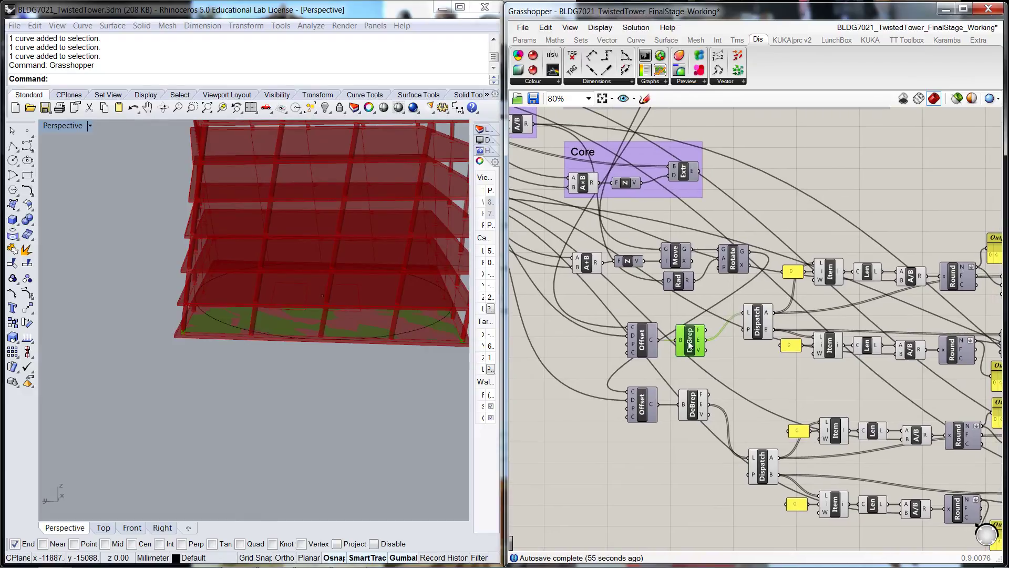
{"action": "right_click", "coordinate": [692, 339]}
{"action": "left_click", "coordinate": [707, 363]}
{"action": "right_click", "coordinate": [695, 401]}
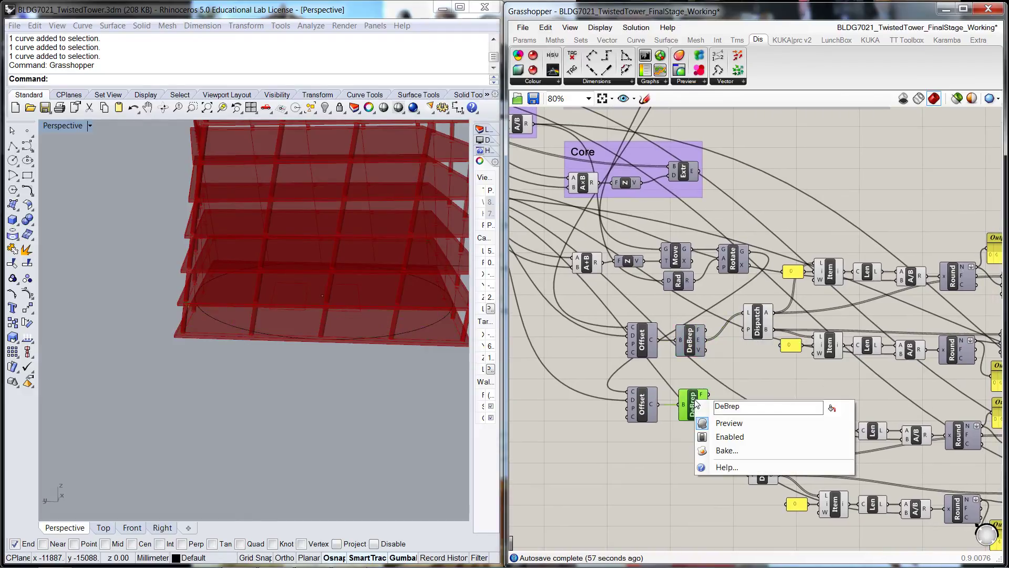
{"action": "left_click", "coordinate": [717, 421]}
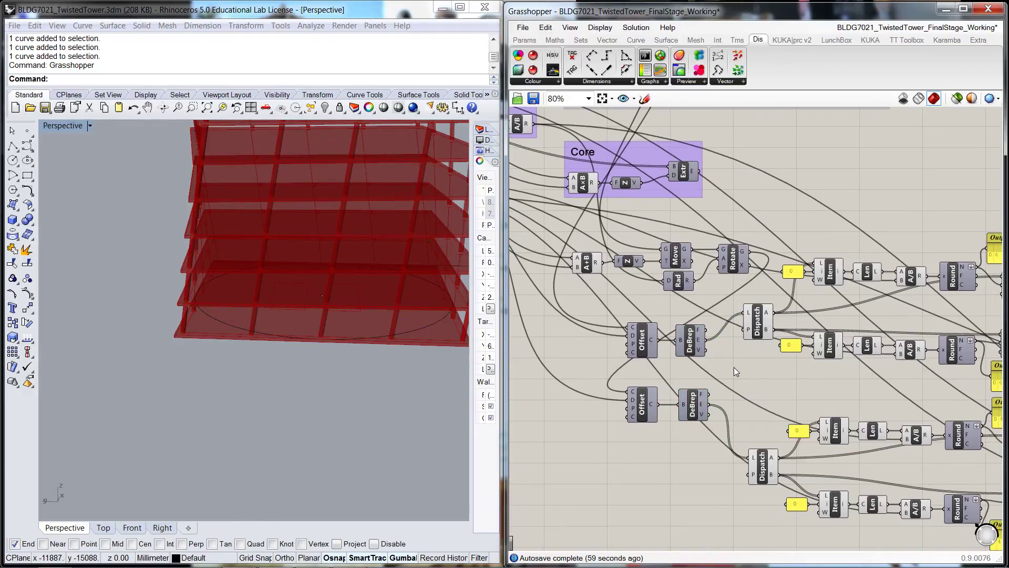
- Turn on the preview of the Extrude component in the Core group
{"action": "scroll", "coordinate": [734, 367], "scroll_direction": "down", "scroll_amount": 2}
{"action": "scroll", "coordinate": [718, 233], "scroll_direction": "up", "scroll_amount": 3}
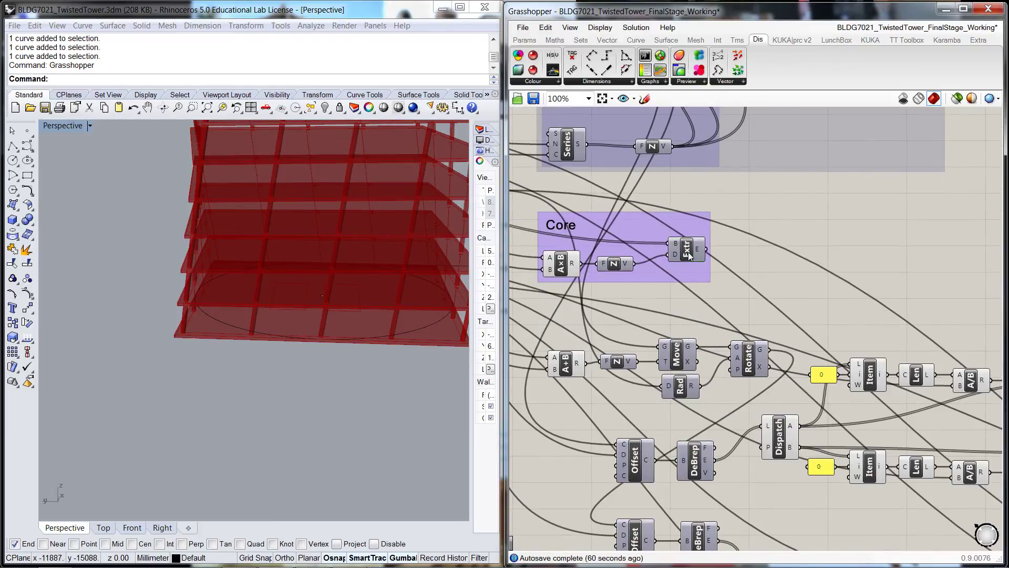
{"action": "right_click", "coordinate": [689, 253]}
{"action": "left_click", "coordinate": [722, 275]}
{"action": "left_click", "coordinate": [802, 216]}
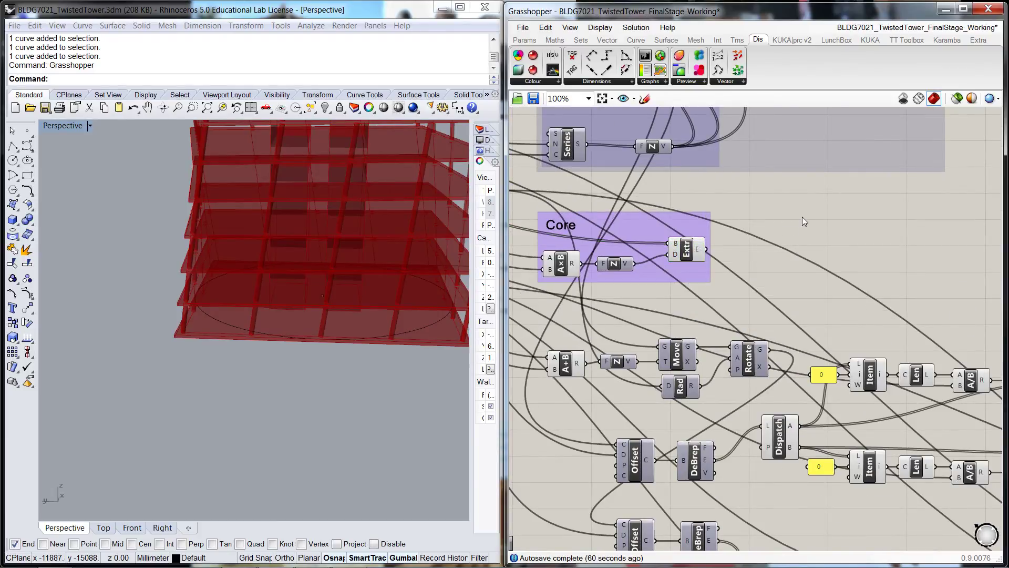
- Turn on the preview of the Mesh UV component at the end of the Facade group
{"action": "scroll", "coordinate": [802, 217], "scroll_direction": "down", "scroll_amount": 5}
{"action": "right_click_drag", "start_coordinate": [878, 184], "coordinate": [796, 291]}
{"action": "scroll", "coordinate": [830, 230], "scroll_direction": "up", "scroll_amount": 6}
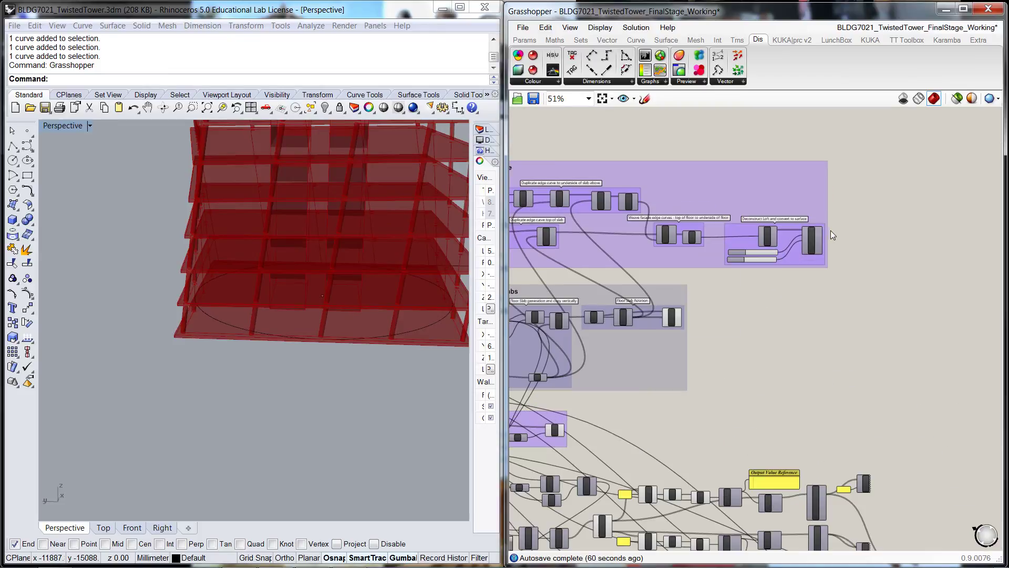
{"action": "left_click", "coordinate": [792, 254]}
{"action": "right_click", "coordinate": [796, 254]}
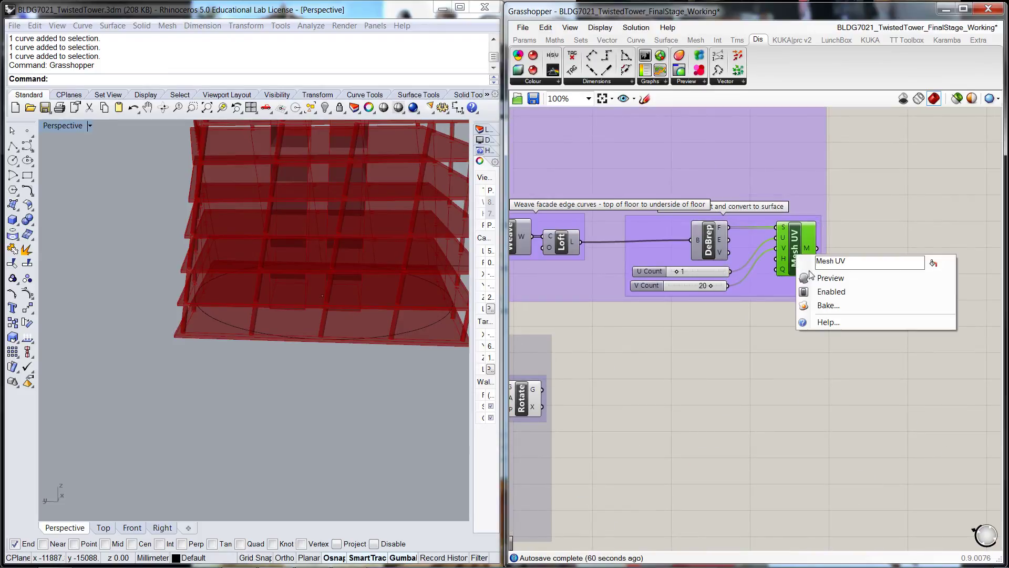
{"action": "left_click", "coordinate": [815, 279]}
{"action": "scroll", "coordinate": [749, 348], "scroll_direction": "down", "scroll_amount": 3}
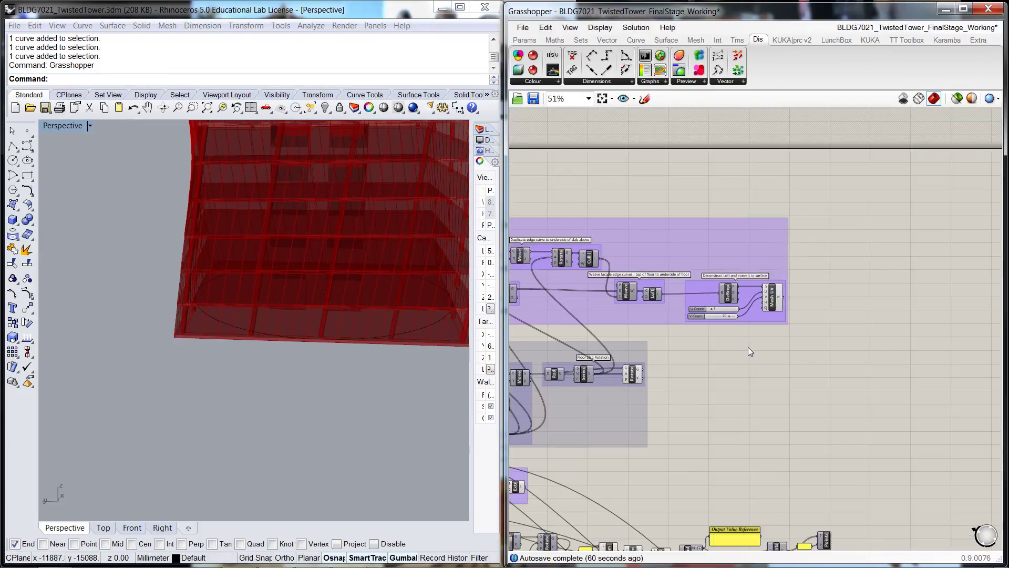
{"action": "scroll", "coordinate": [717, 377], "scroll_direction": "down", "scroll_amount": 1}
{"action": "right_click_drag", "start_coordinate": [727, 408], "coordinate": [870, 318]}
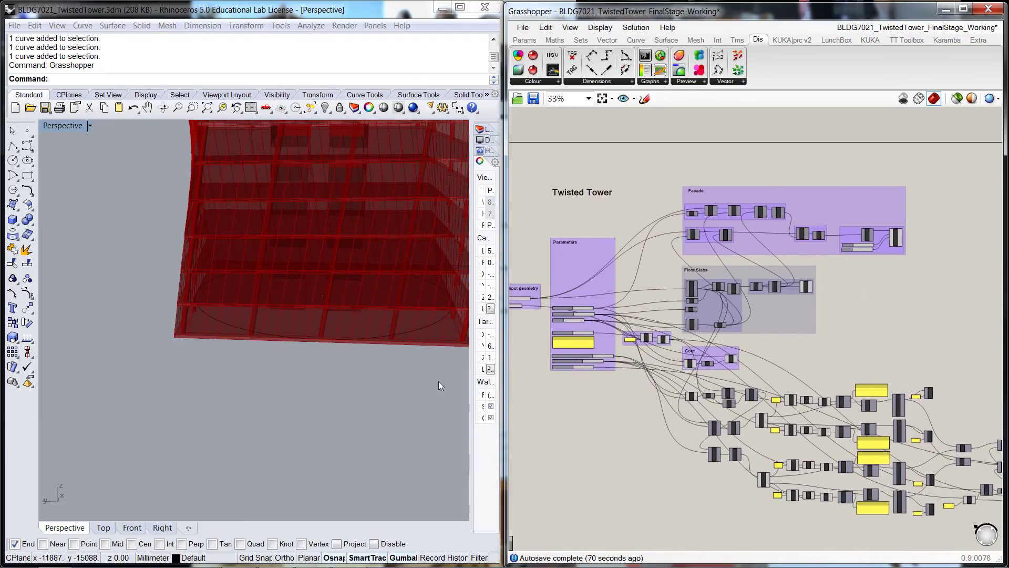
- Set the Column Diameter slider in the Parameters group to 715
{"action": "scroll", "coordinate": [311, 386], "scroll_direction": "down", "scroll_amount": 6}
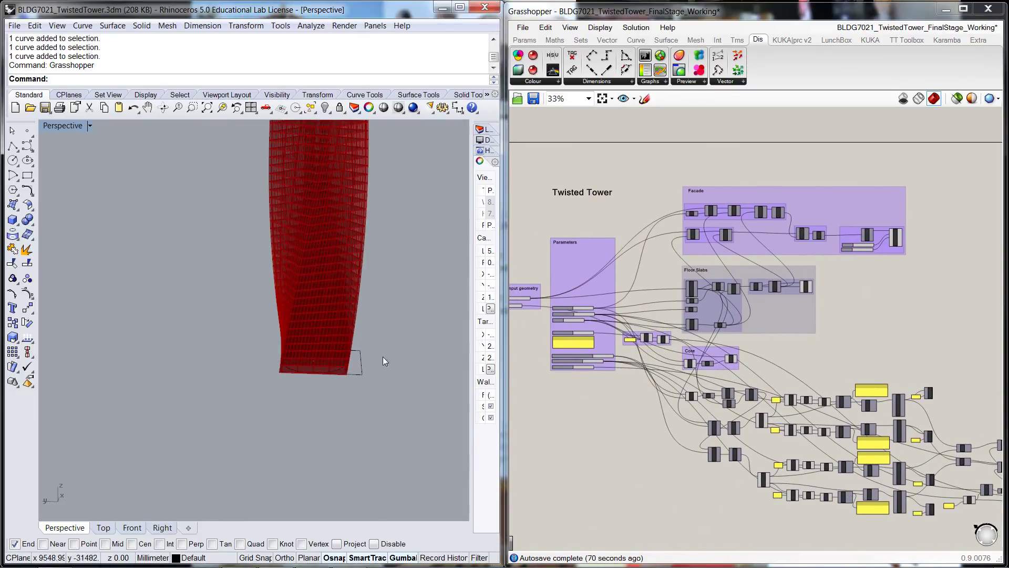
{"action": "mouse_move", "coordinate": [382, 357]}
{"action": "right_mouse_down", "text": "shift"}
{"action": "mouse_move", "coordinate": [384, 412]}
{"action": "mouse_move", "coordinate": [364, 474]}
{"action": "right_mouse_up", "text": "shift"}
{"action": "mouse_move", "coordinate": [395, 296]}
{"action": "right_mouse_down", "text": "shift"}
{"action": "mouse_move", "coordinate": [397, 326]}
{"action": "mouse_move", "coordinate": [381, 292]}
{"action": "mouse_move", "coordinate": [340, 259]}
{"action": "right_mouse_up", "text": "shift"}
{"action": "scroll", "coordinate": [315, 241], "scroll_direction": "up", "scroll_amount": 3}
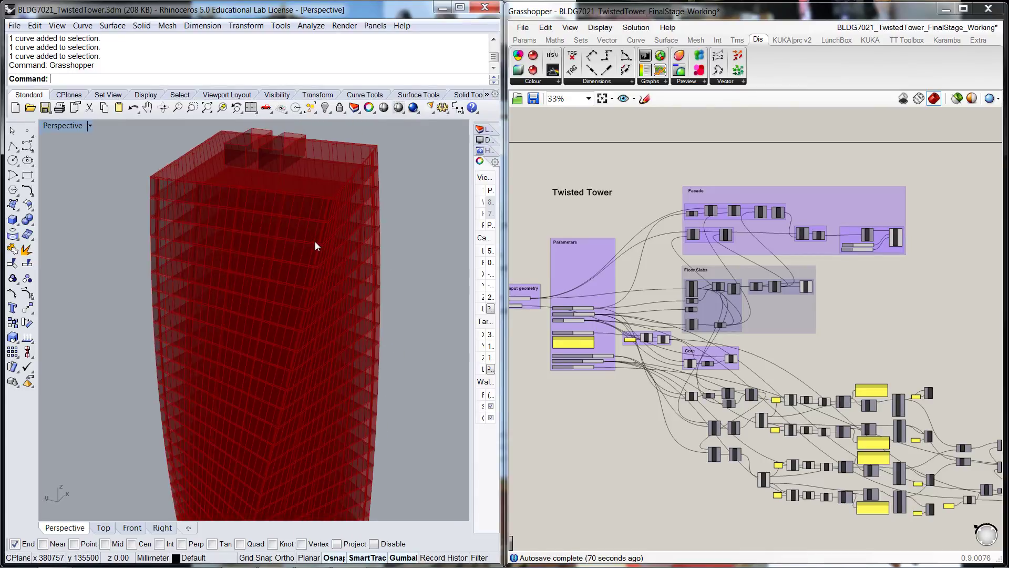
{"action": "scroll", "coordinate": [315, 241], "scroll_direction": "up", "scroll_amount": 3}
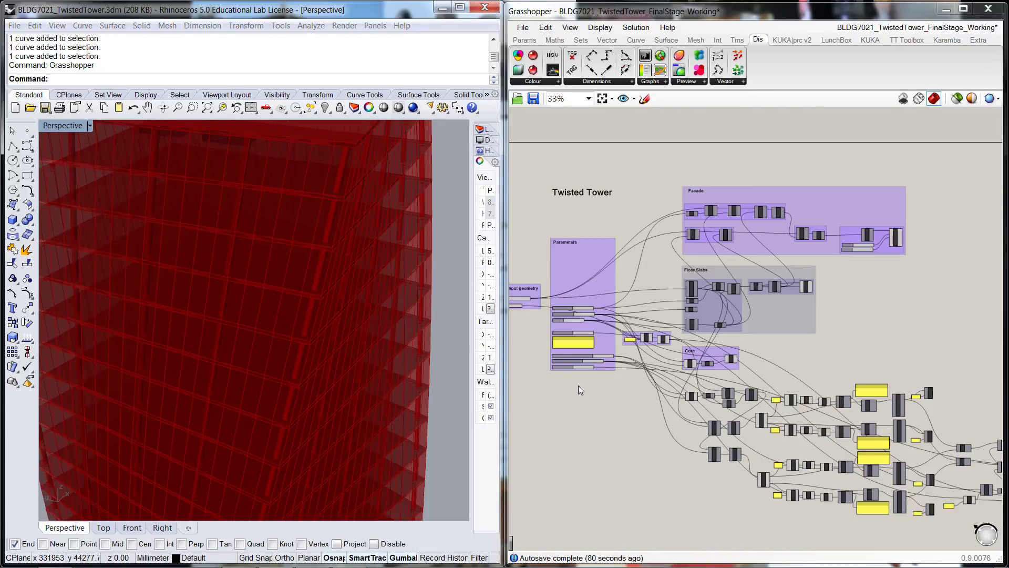
{"action": "scroll", "coordinate": [578, 365], "scroll_direction": "up", "scroll_amount": 5}
{"action": "right_click_drag", "start_coordinate": [590, 391], "coordinate": [686, 429]}
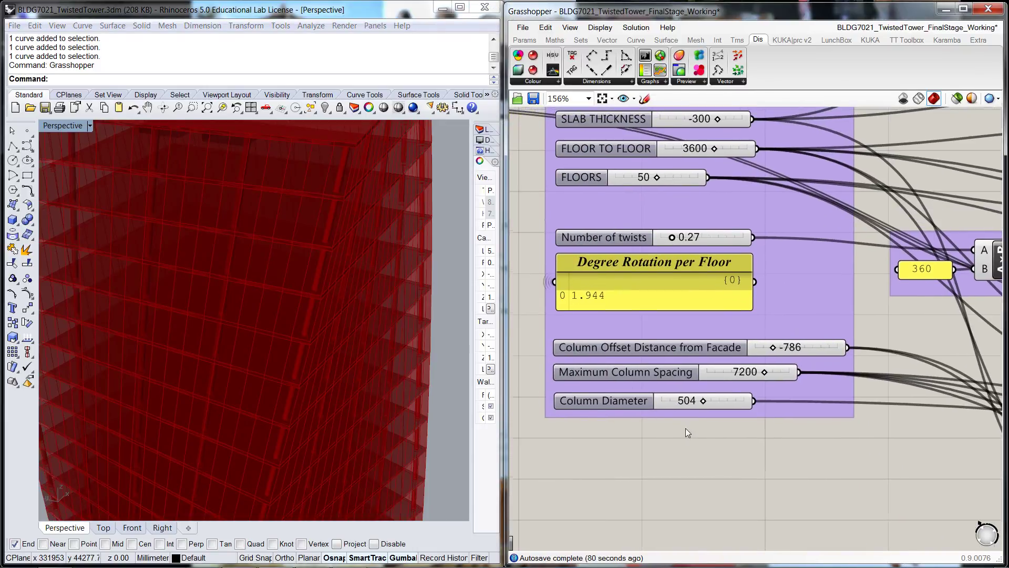
{"action": "mouse_move", "coordinate": [703, 401]}
{"action": "left_mouse_down"}
{"action": "mouse_move", "coordinate": [729, 400]}
{"action": "mouse_move", "coordinate": [695, 401]}
{"action": "left_mouse_up"}
{"action": "left_click_drag", "start_coordinate": [711, 401], "coordinate": [711, 401]}
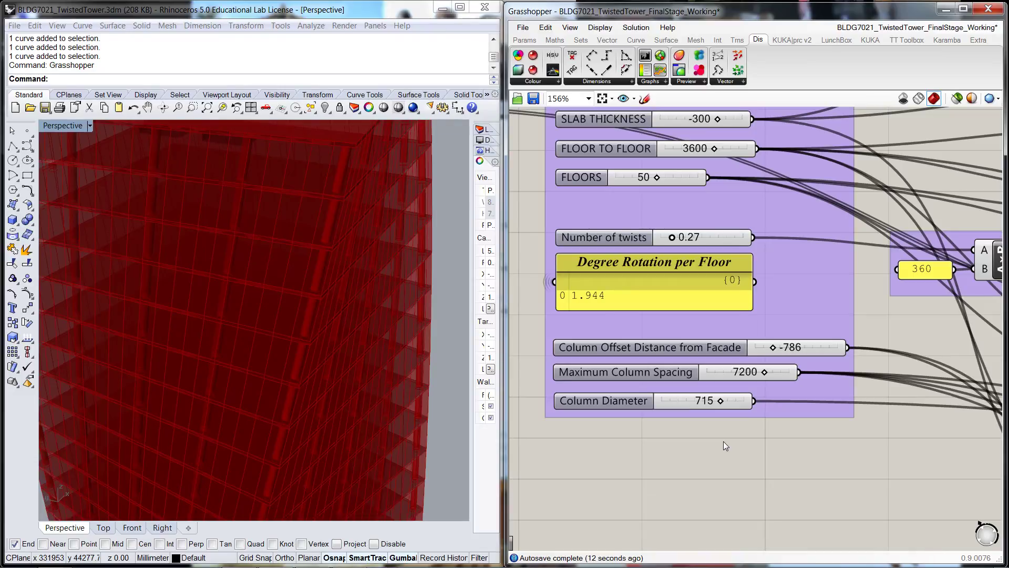
- Try a Maximum Column Spacing of 4934 and settle on 6777
{"action": "left_click", "coordinate": [447, 426]}
{"action": "scroll", "coordinate": [447, 427], "scroll_direction": "down", "scroll_amount": 5}
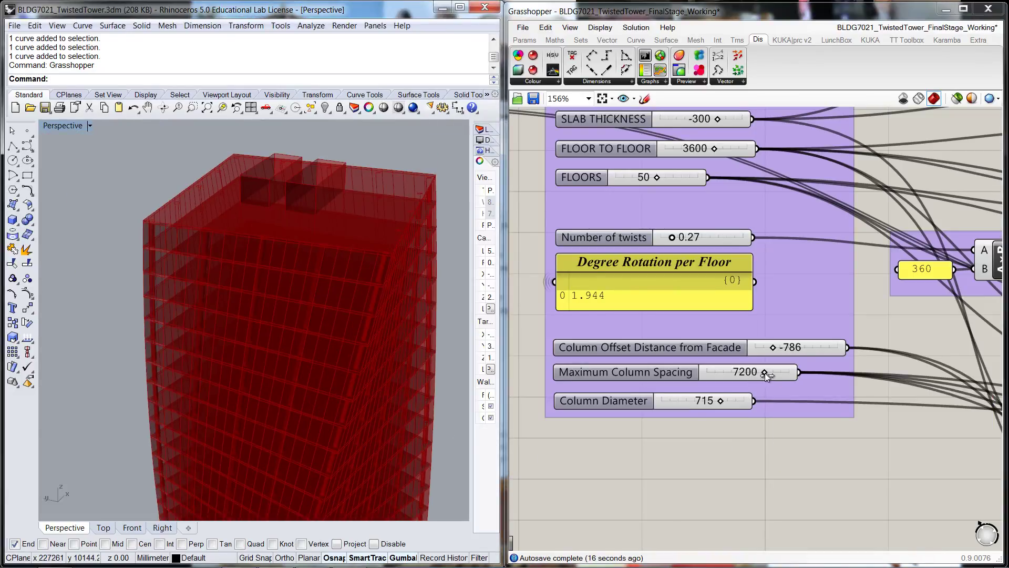
{"action": "left_click_drag", "start_coordinate": [765, 373], "coordinate": [734, 375]}
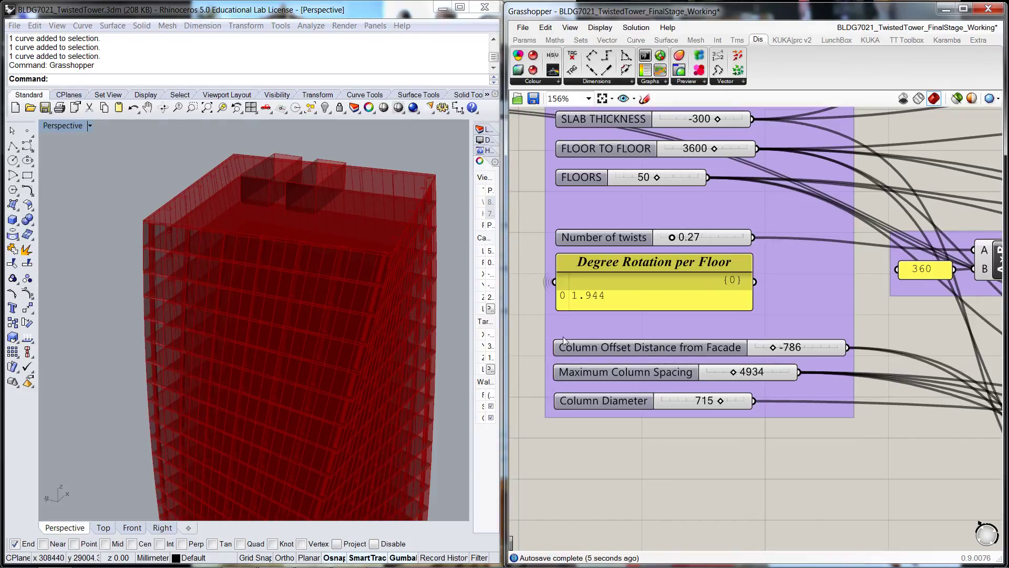
{"action": "left_click_drag", "start_coordinate": [733, 374], "coordinate": [759, 373]}
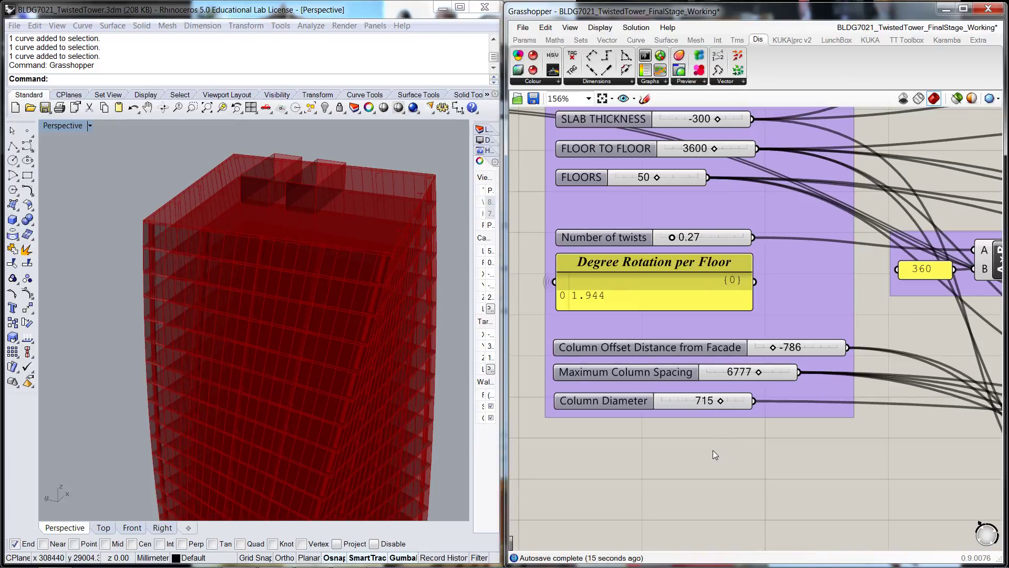
- Clear the stored values of the Crv-SLAB OUTLINE parameter in the Input geometry group
{"action": "scroll", "coordinate": [712, 450], "scroll_direction": "down", "scroll_amount": 5}
{"action": "right_click_drag", "start_coordinate": [587, 335], "coordinate": [610, 309]}
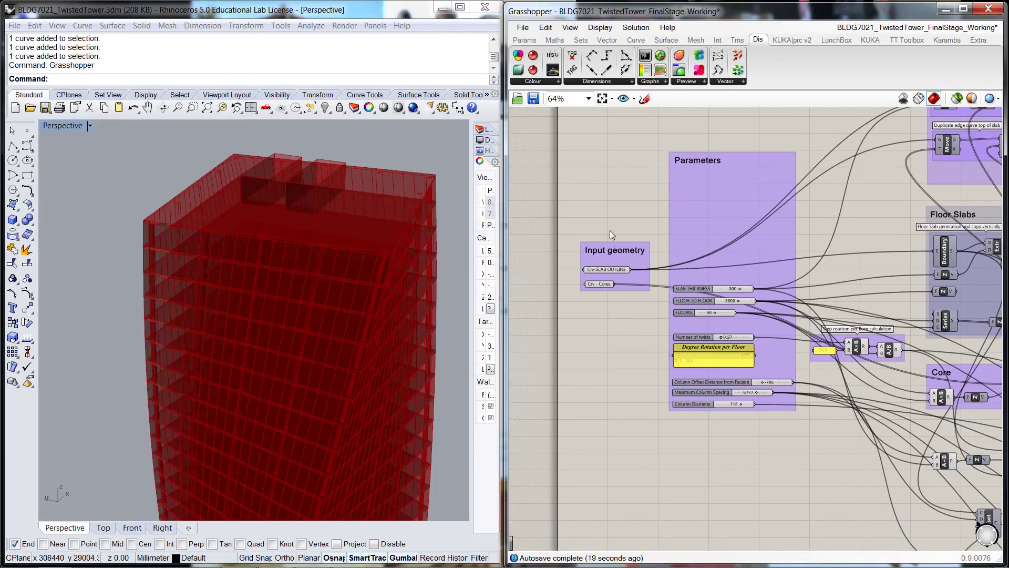
{"action": "scroll", "coordinate": [609, 255], "scroll_direction": "up", "scroll_amount": 5}
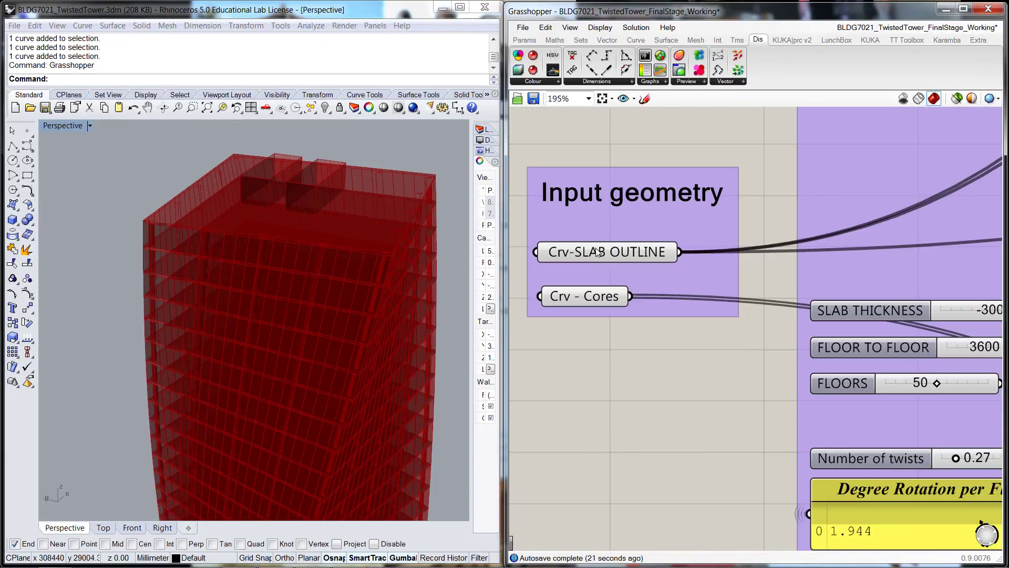
{"action": "left_click", "coordinate": [597, 253]}
{"action": "right_click", "coordinate": [598, 256]}
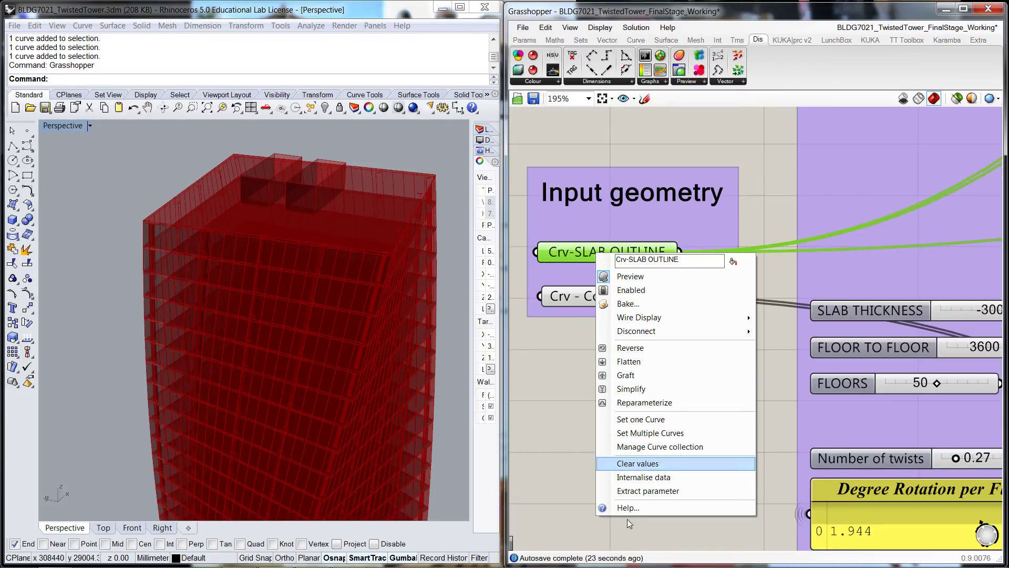
{"action": "left_click", "coordinate": [638, 463]}
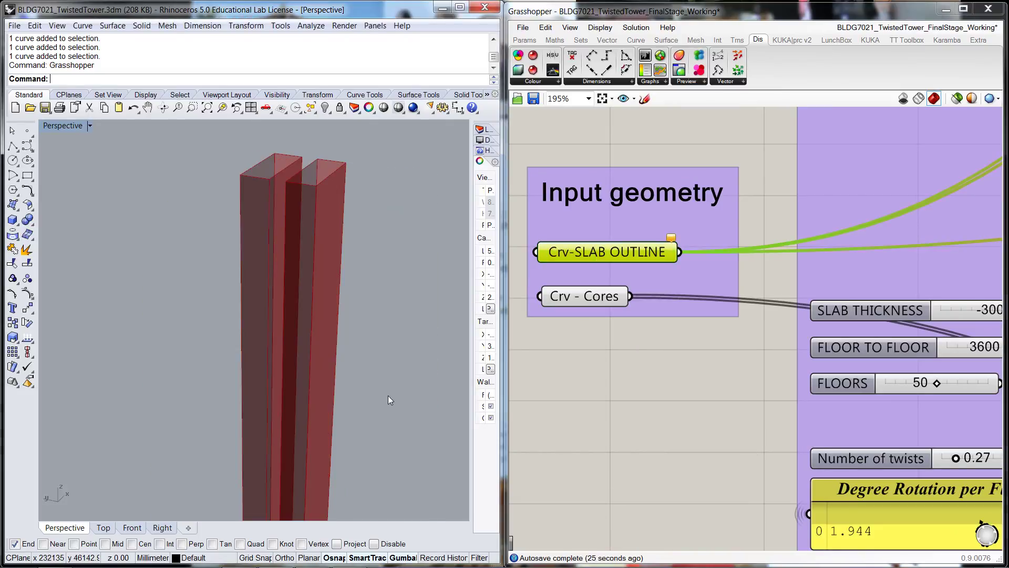
- Assign the four-sided ground curve enclosing the two cores to the Crv-SLAB OUTLINE parameter as its one curve
{"action": "scroll", "coordinate": [388, 390], "scroll_direction": "down", "scroll_amount": 12}
{"action": "right_click_drag", "start_coordinate": [397, 448], "coordinate": [316, 247], "text": "shift"}
{"action": "left_click", "coordinate": [332, 440]}
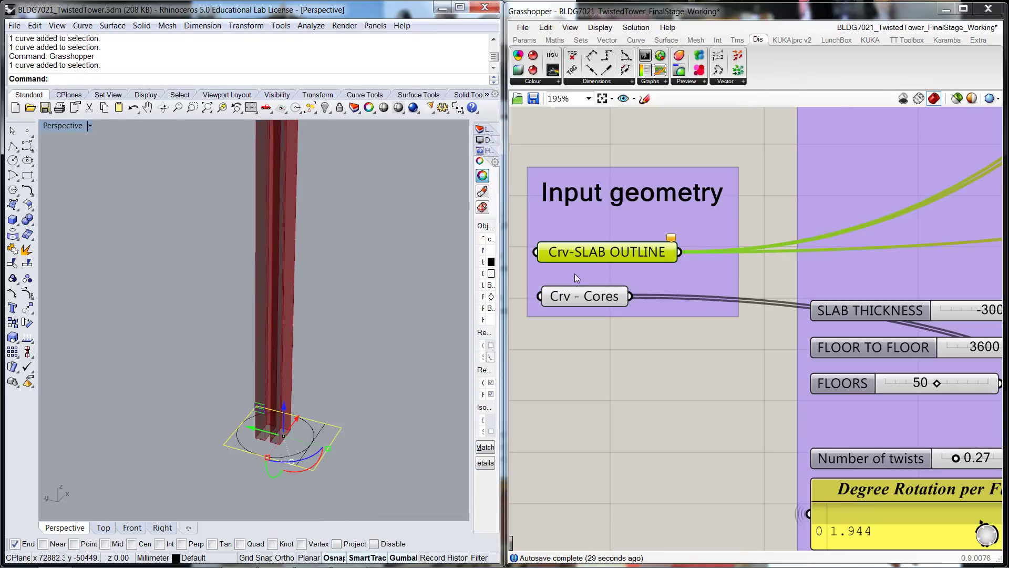
{"action": "right_click", "coordinate": [586, 252]}
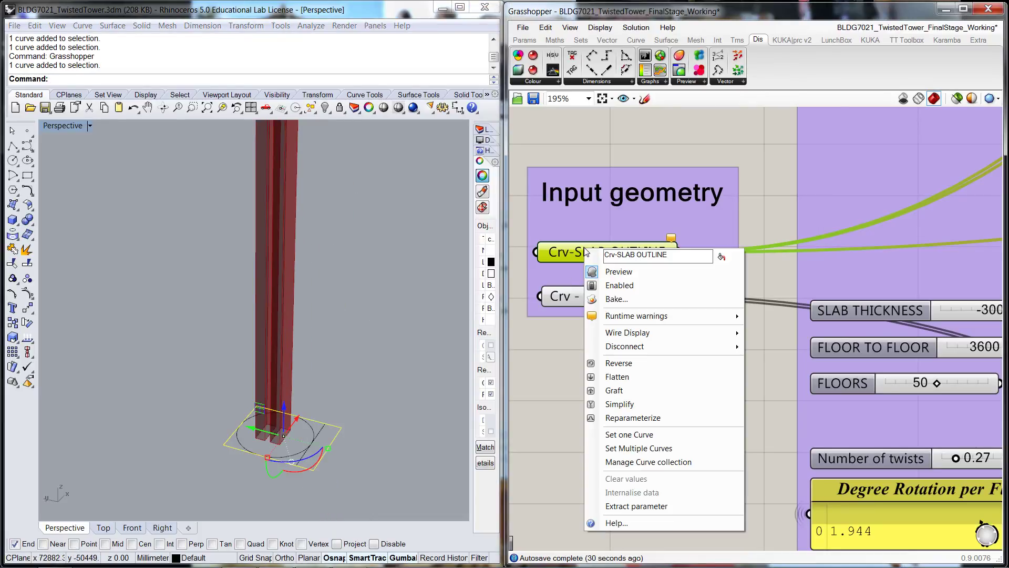
{"action": "left_click", "coordinate": [621, 434]}
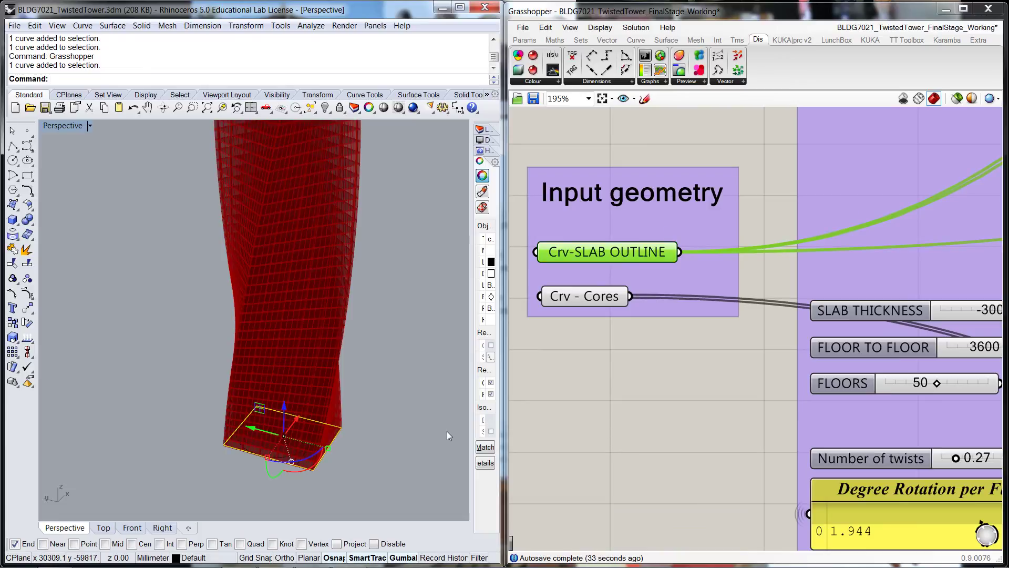
- Deselect the outline curve and examine the regenerated tower from its base to its full height, along with the complete Grasshopper definition
{"action": "left_click", "coordinate": [425, 431]}
{"action": "mouse_move", "coordinate": [316, 479]}
{"action": "right_mouse_down"}
{"action": "mouse_move", "coordinate": [334, 467]}
{"action": "mouse_move", "coordinate": [309, 467]}
{"action": "right_mouse_up"}
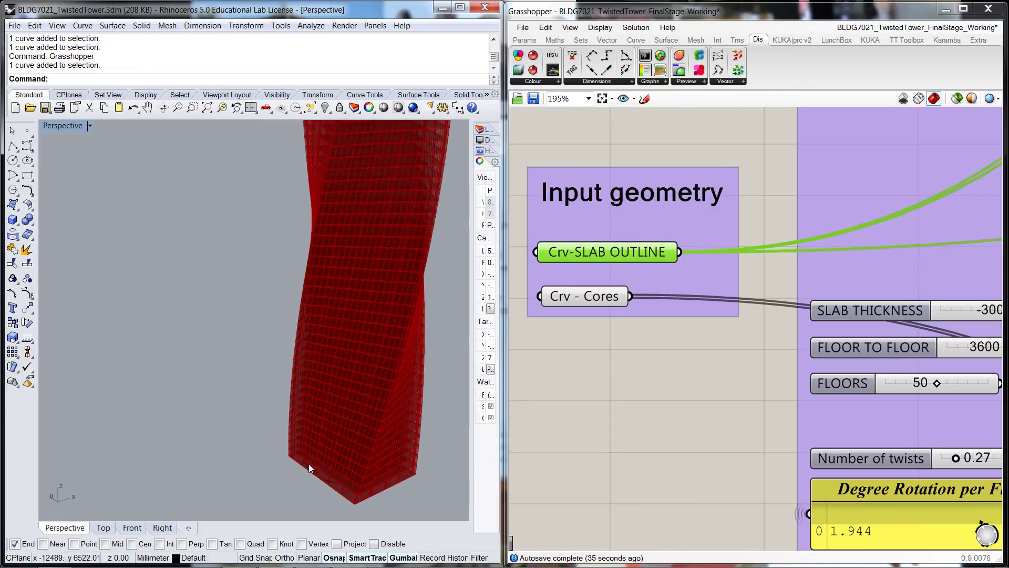
{"action": "right_click_drag", "start_coordinate": [403, 496], "coordinate": [365, 406], "text": "shift"}
{"action": "scroll", "coordinate": [363, 406], "scroll_direction": "up", "scroll_amount": 8}
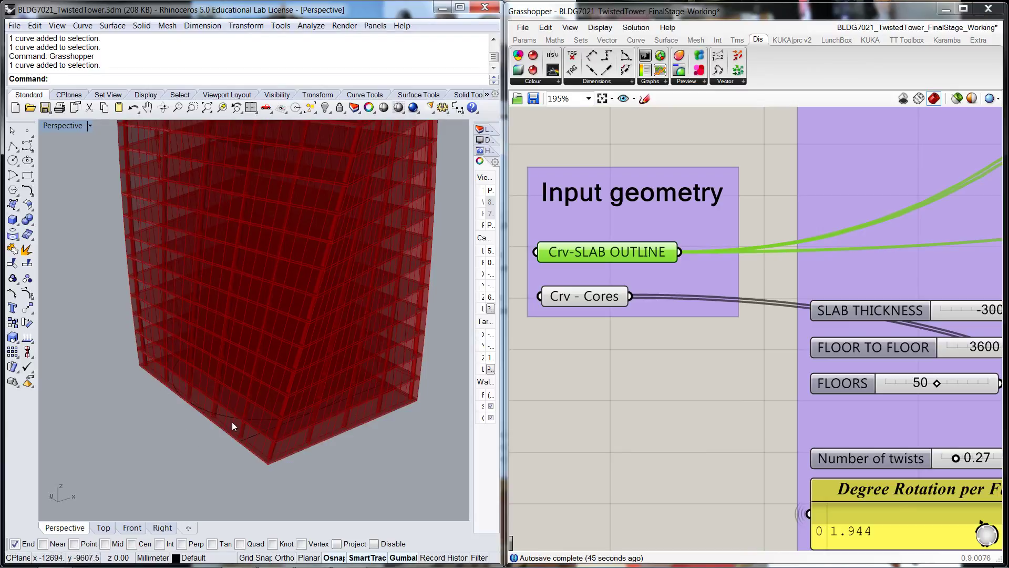
{"action": "left_click", "coordinate": [608, 398]}
{"action": "scroll", "coordinate": [619, 385], "scroll_direction": "down", "scroll_amount": 11}
{"action": "right_click_drag", "start_coordinate": [713, 483], "coordinate": [641, 387]}
{"action": "right_click_drag", "start_coordinate": [826, 468], "coordinate": [774, 448]}
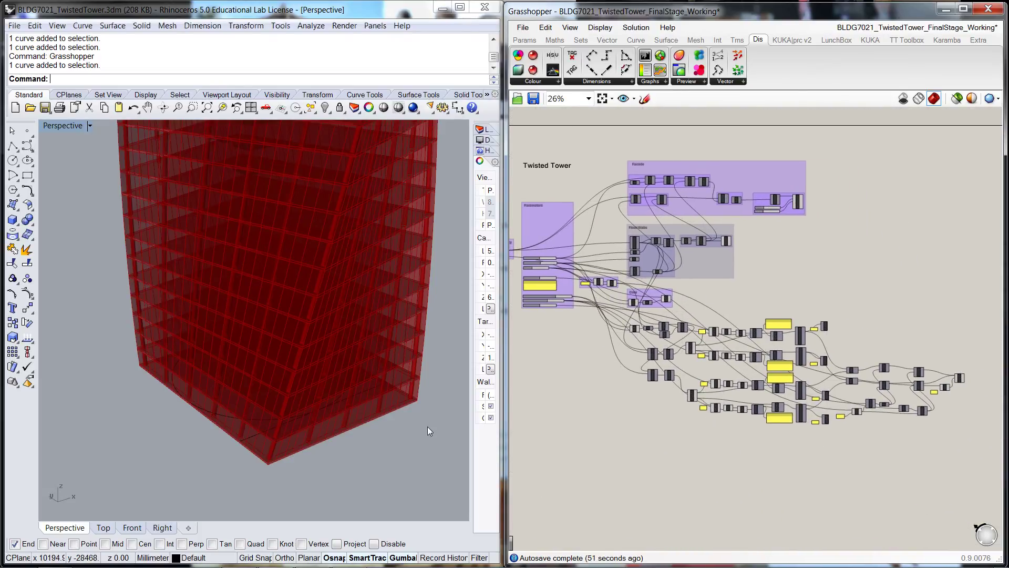
{"action": "scroll", "coordinate": [415, 437], "scroll_direction": "down", "scroll_amount": 8}
{"action": "right_click_drag", "start_coordinate": [445, 274], "coordinate": [388, 355], "text": "shift"}
{"action": "scroll", "coordinate": [386, 317], "scroll_direction": "down", "scroll_amount": 8}
{"action": "right_click_drag", "start_coordinate": [401, 288], "coordinate": [351, 321], "text": "shift"}
{"action": "scroll", "coordinate": [351, 317], "scroll_direction": "up", "scroll_amount": 3}
{"action": "right_click_drag", "start_coordinate": [374, 358], "coordinate": [380, 351]}
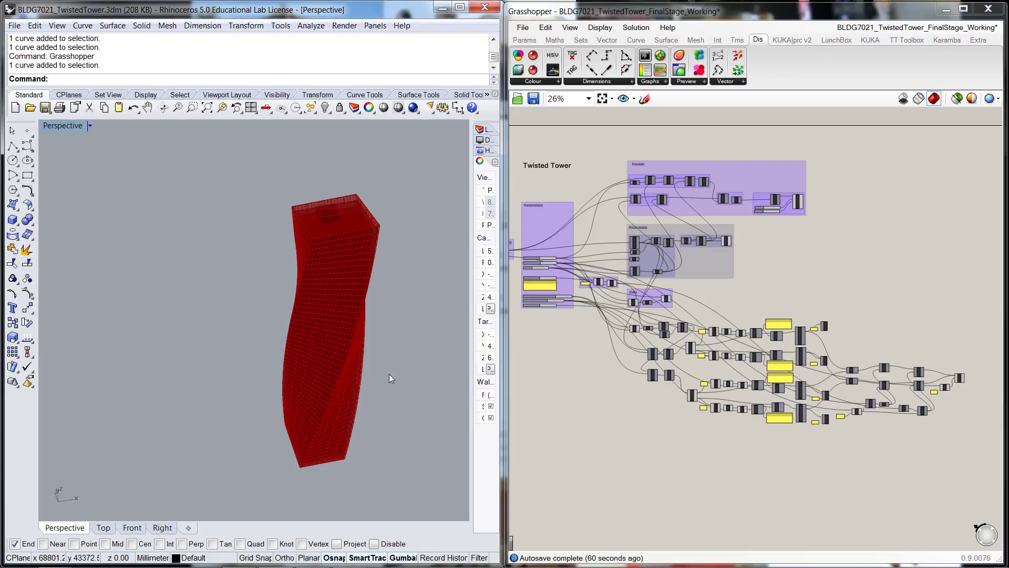
{"action": "right_click_drag", "start_coordinate": [402, 385], "coordinate": [390, 367]}
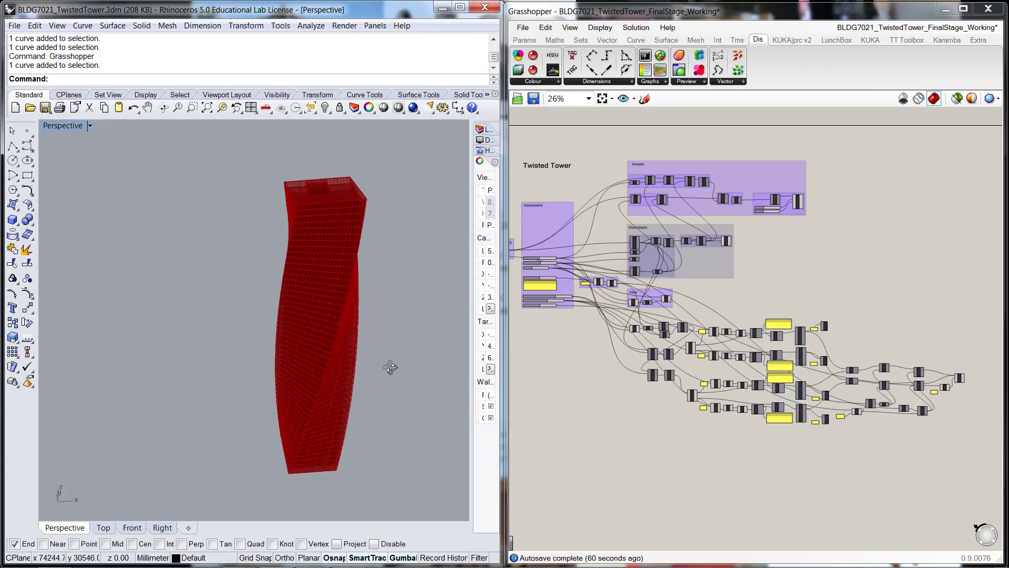